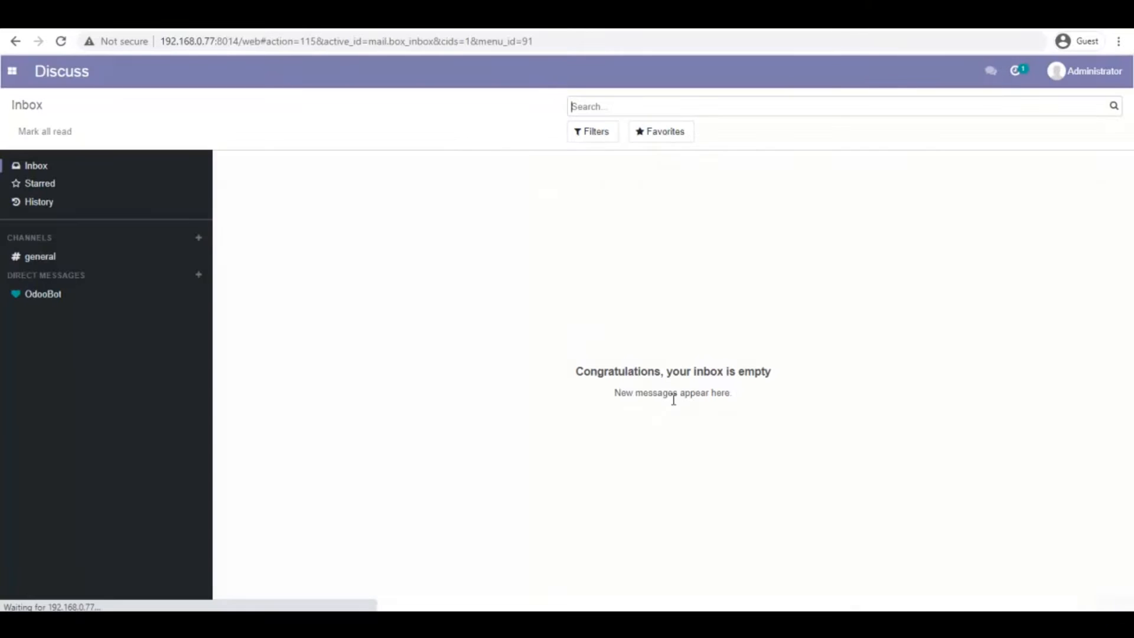
Open the Odoo apps menu from the empty Discuss inbox
left_click(13, 70)
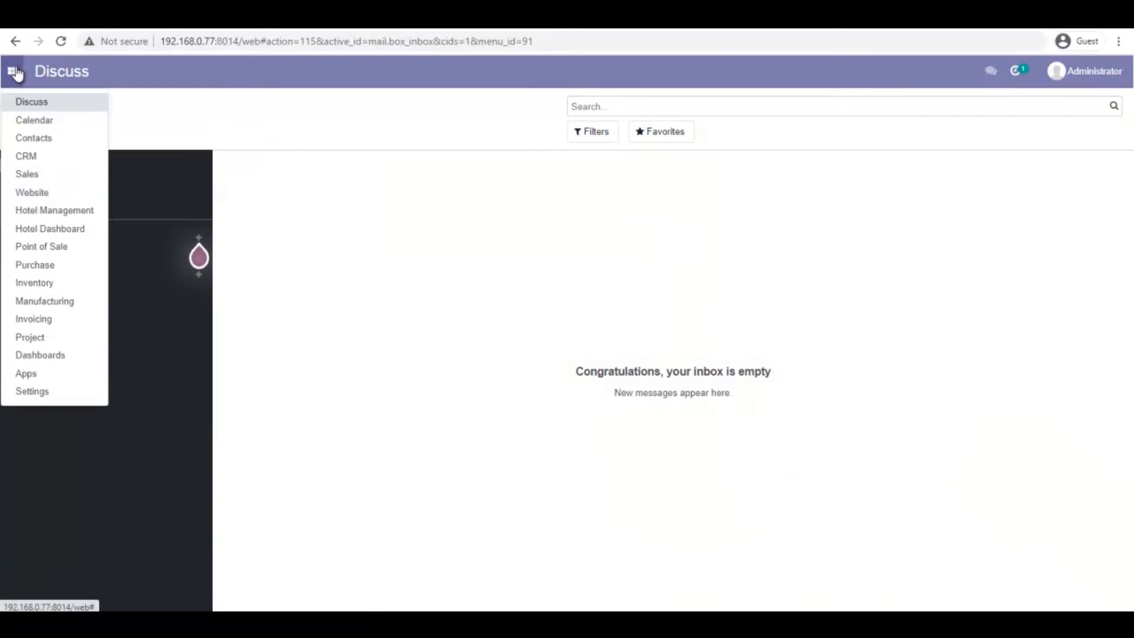
Open the Hotel Room Dashboard and filter it to Hotel Pragmatic
left_click(68, 234)
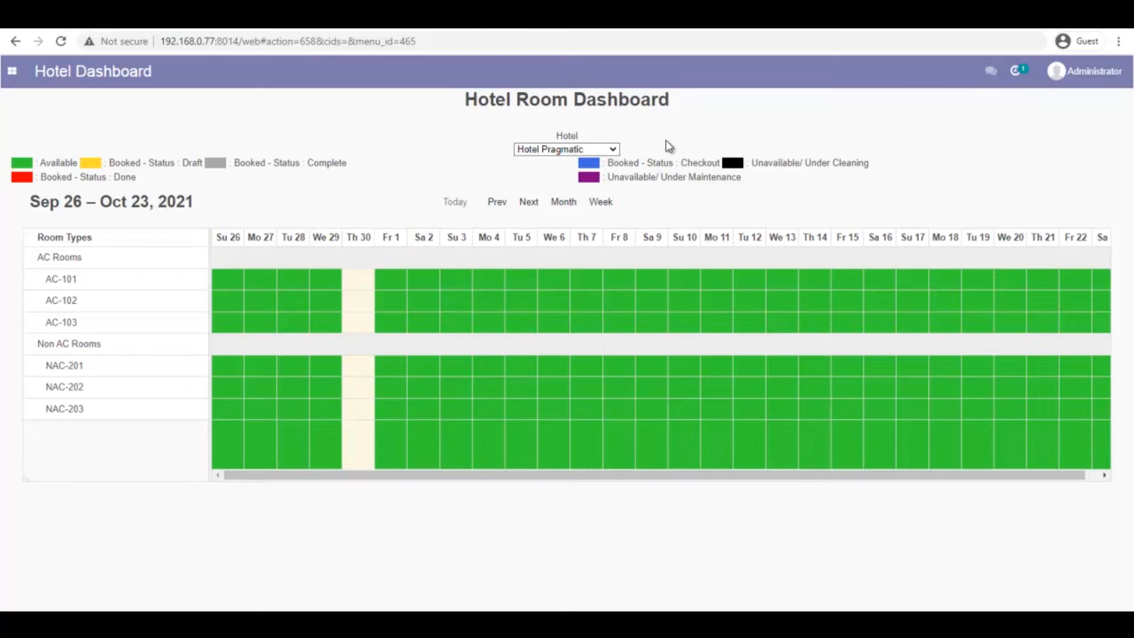
left_click(615, 150)
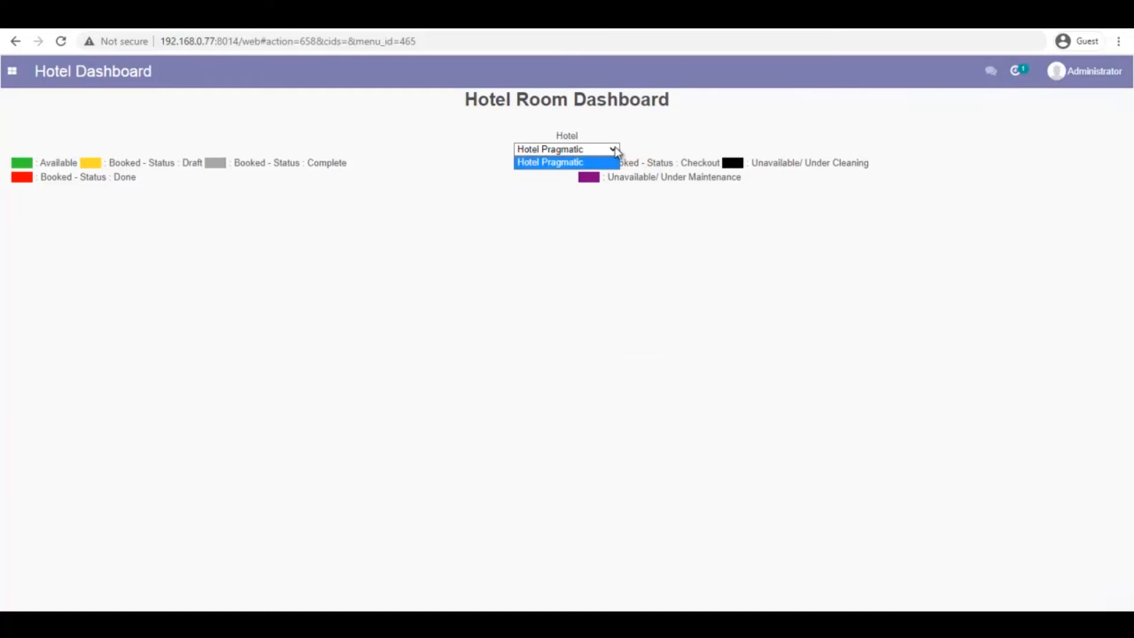
left_click(549, 163)
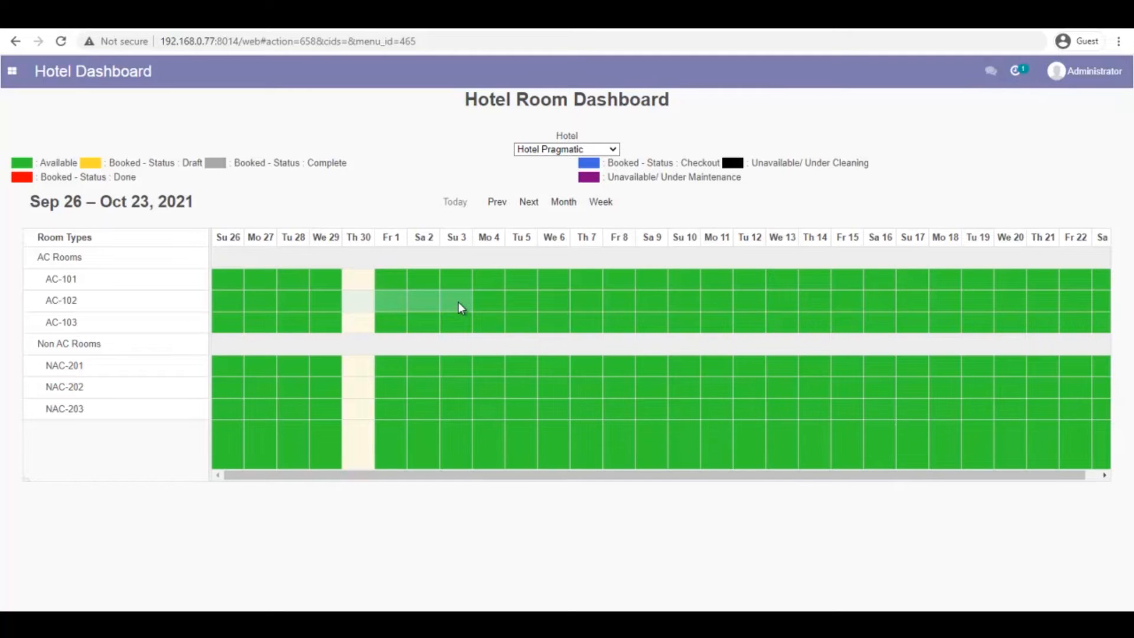
Select AC-102 from Sep 30 to Oct 3 to draft an 8,000.00 reservation
left_click_drag(459, 302, 458, 303)
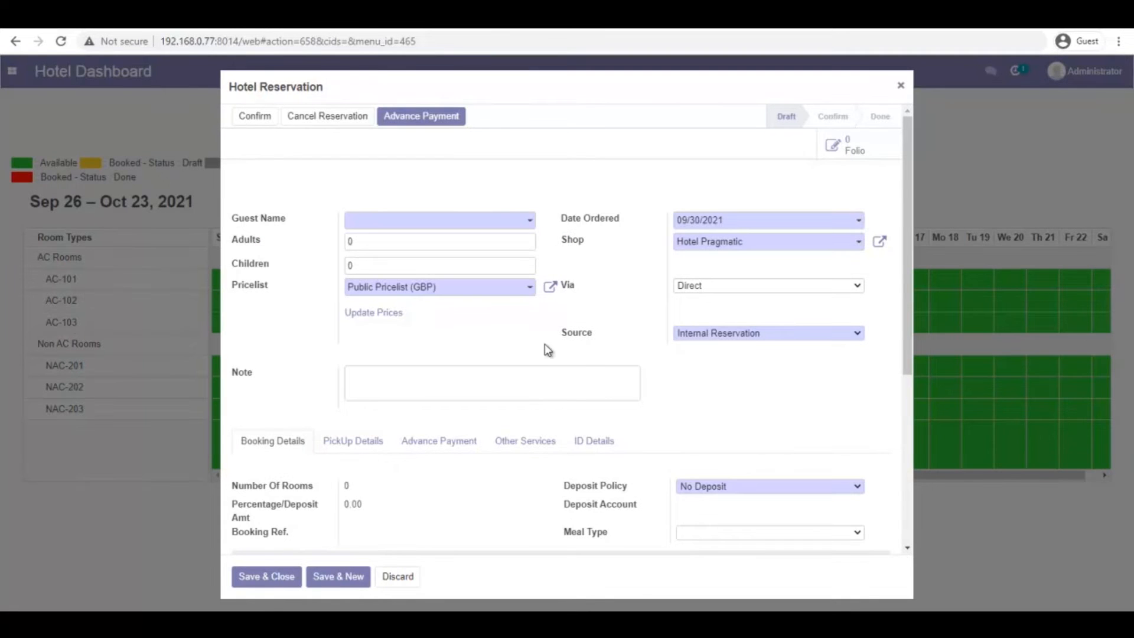
scroll(583, 314, "down", 5)
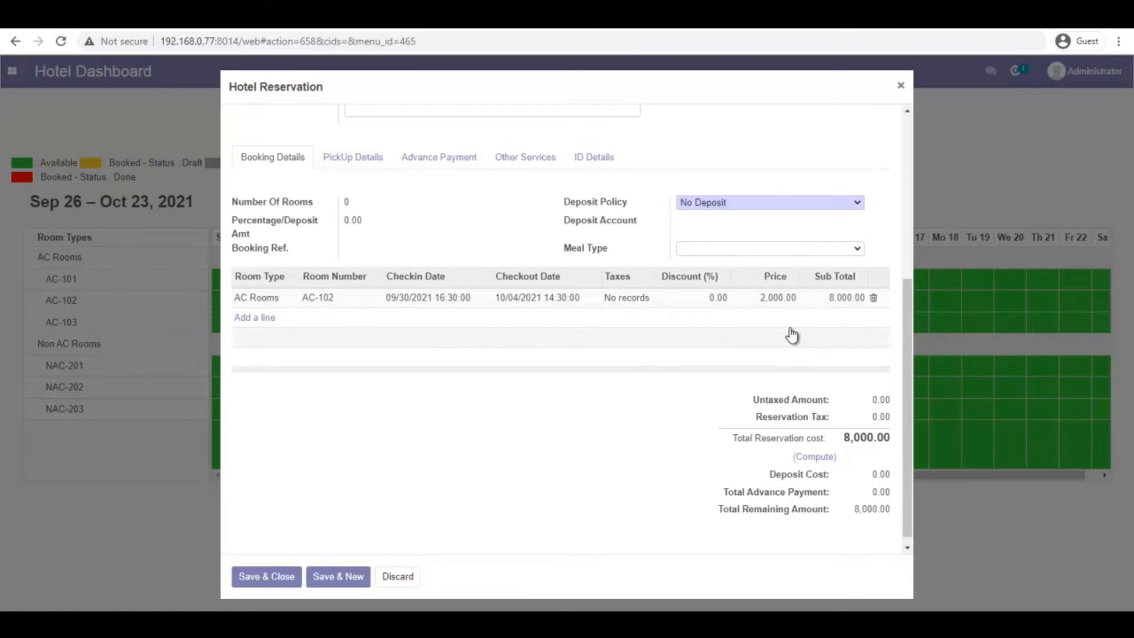
scroll(493, 409, "up", 5)
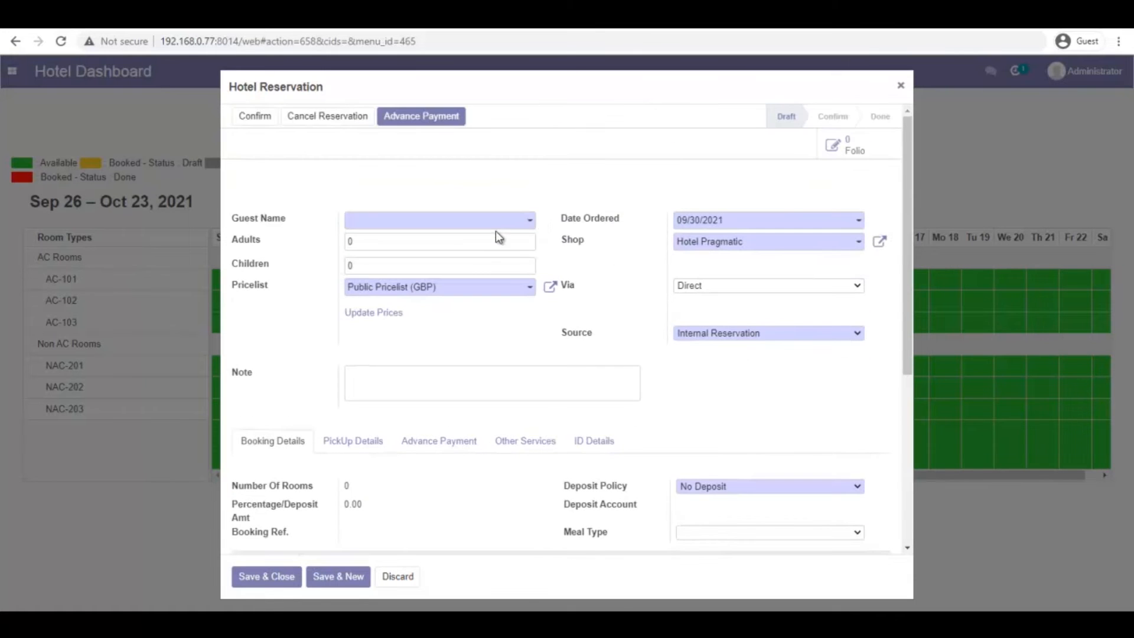
Set the guest to Customer 1 with 2 adults and 1 child
left_click(529, 223)
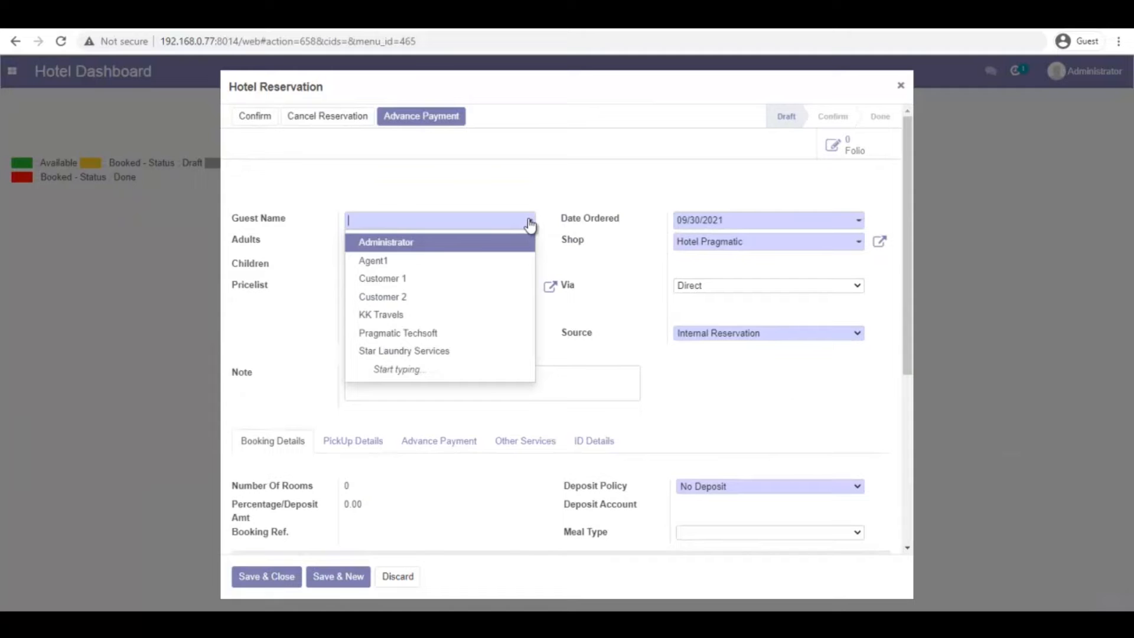
left_click(414, 280)
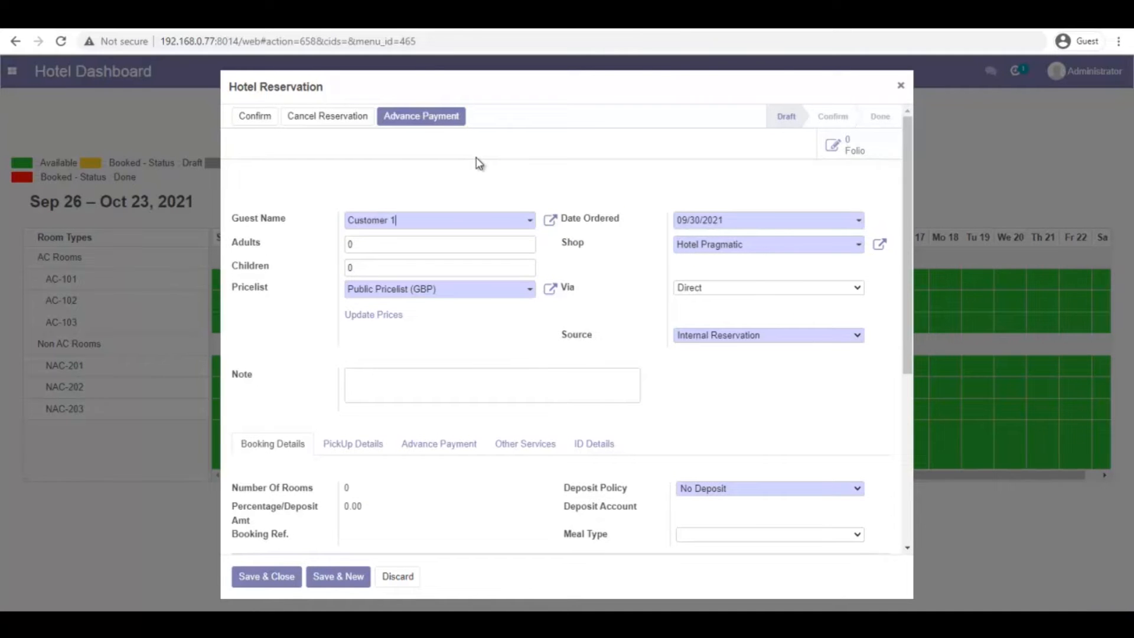
key("Tab")
type("2")
key("Tab")
type("1")
key("Tab")
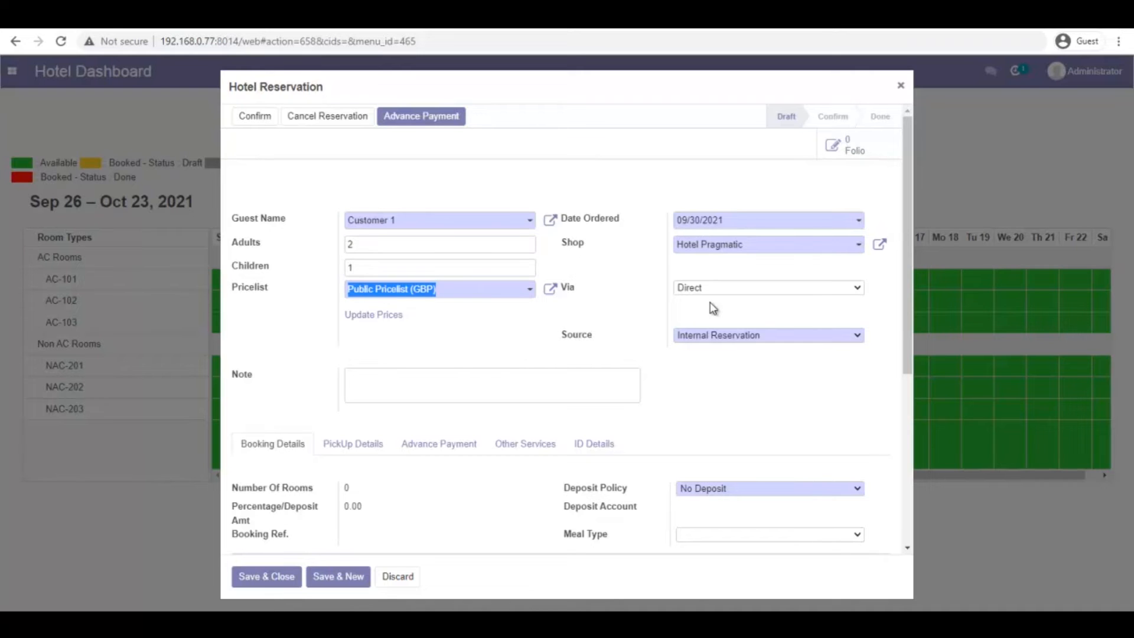
Book via agent Agent1, keeping Internal Reservation as the source
left_click(799, 290)
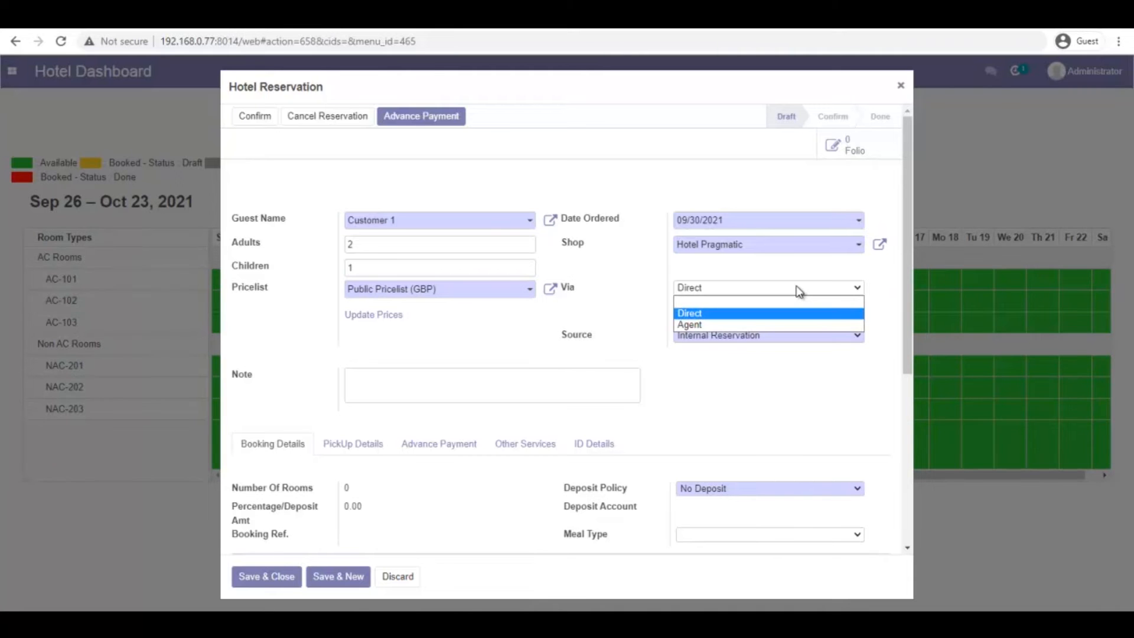
left_click(740, 323)
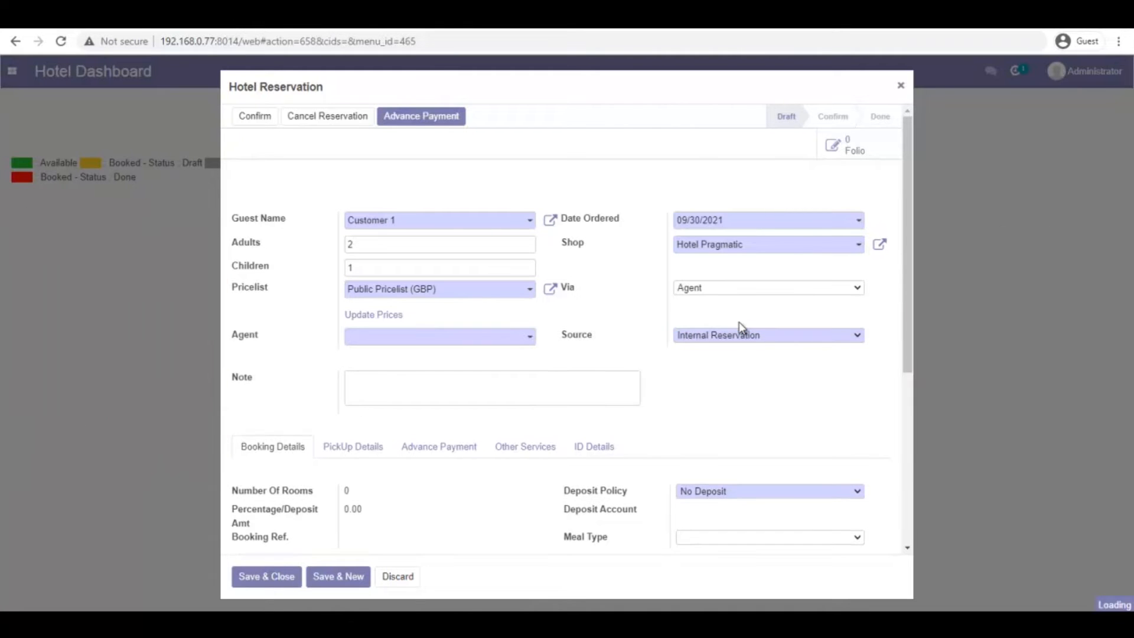
left_click(528, 340)
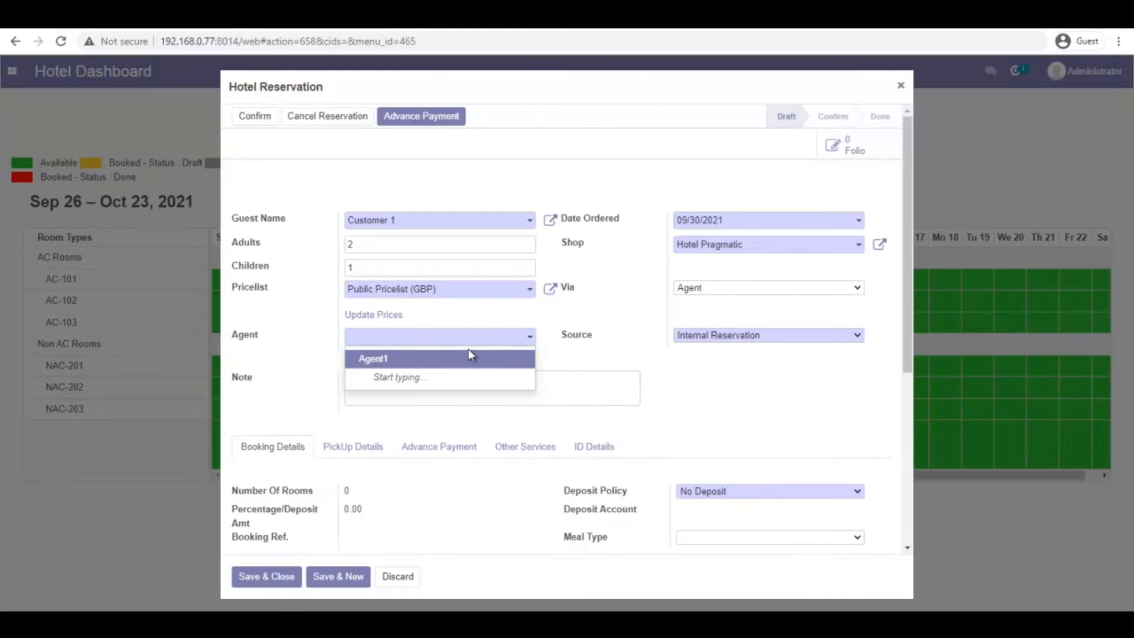
left_click(452, 362)
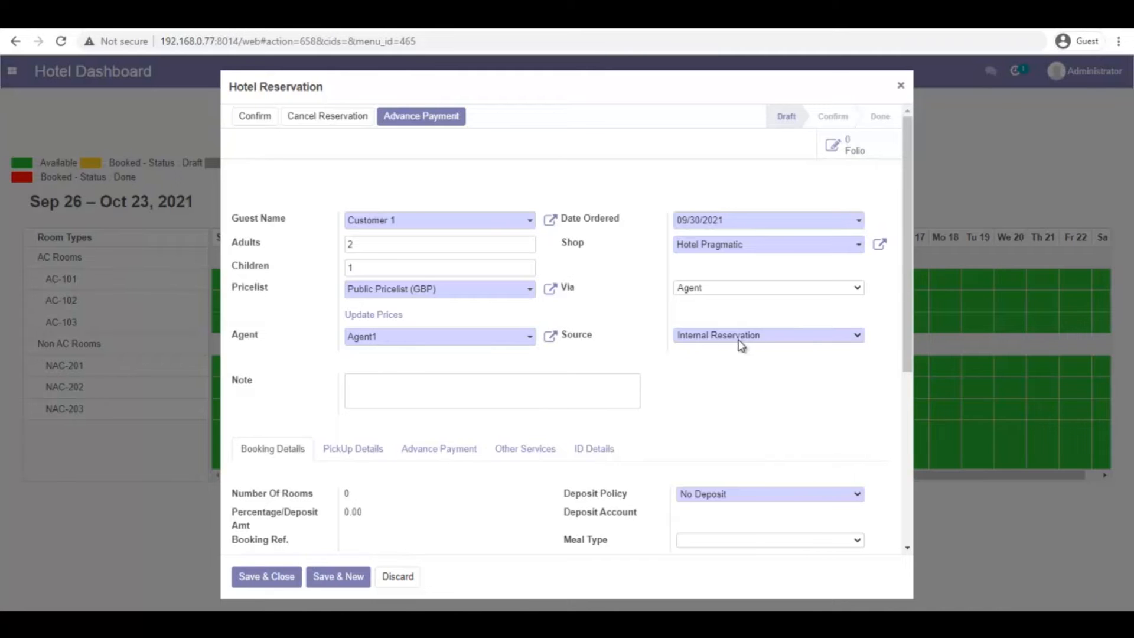
left_click(753, 335)
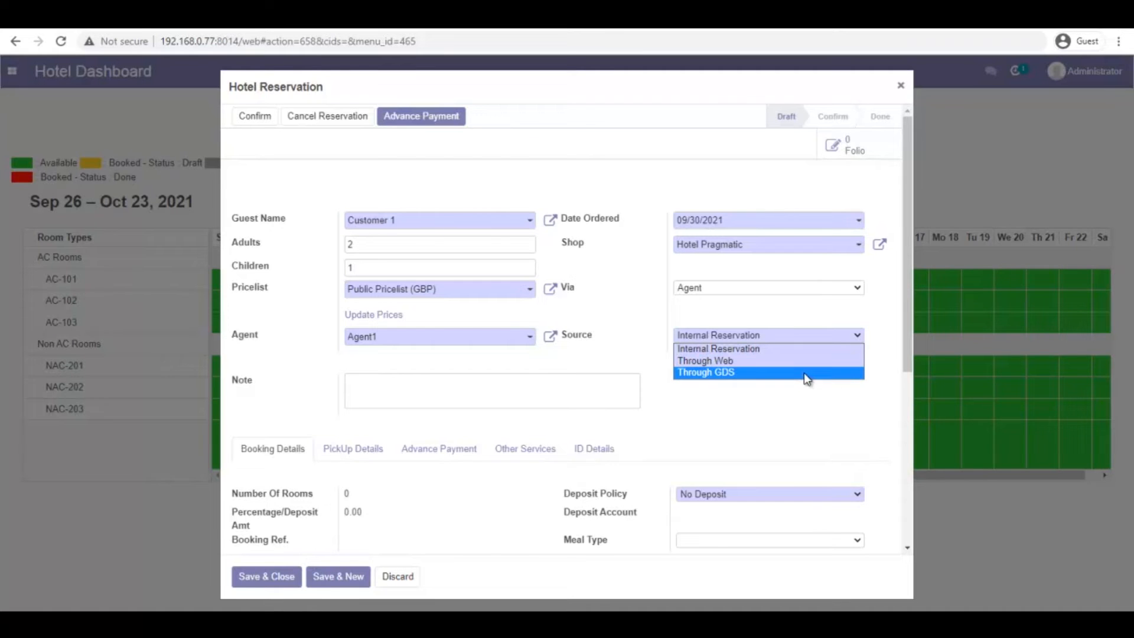
left_click(771, 332)
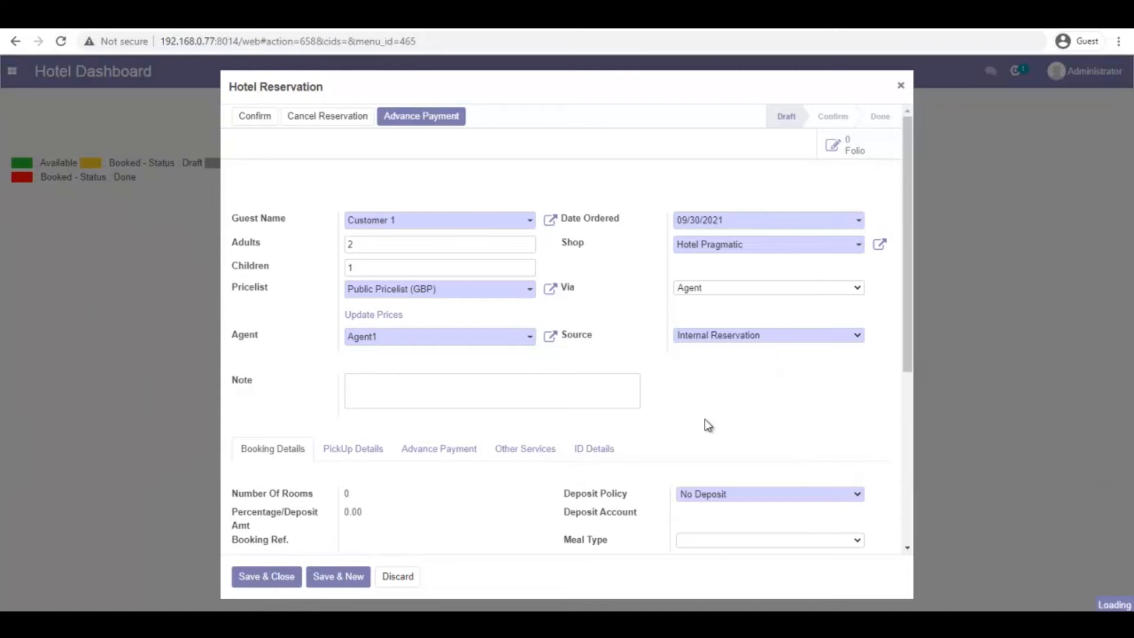
scroll(555, 440, "down", 3)
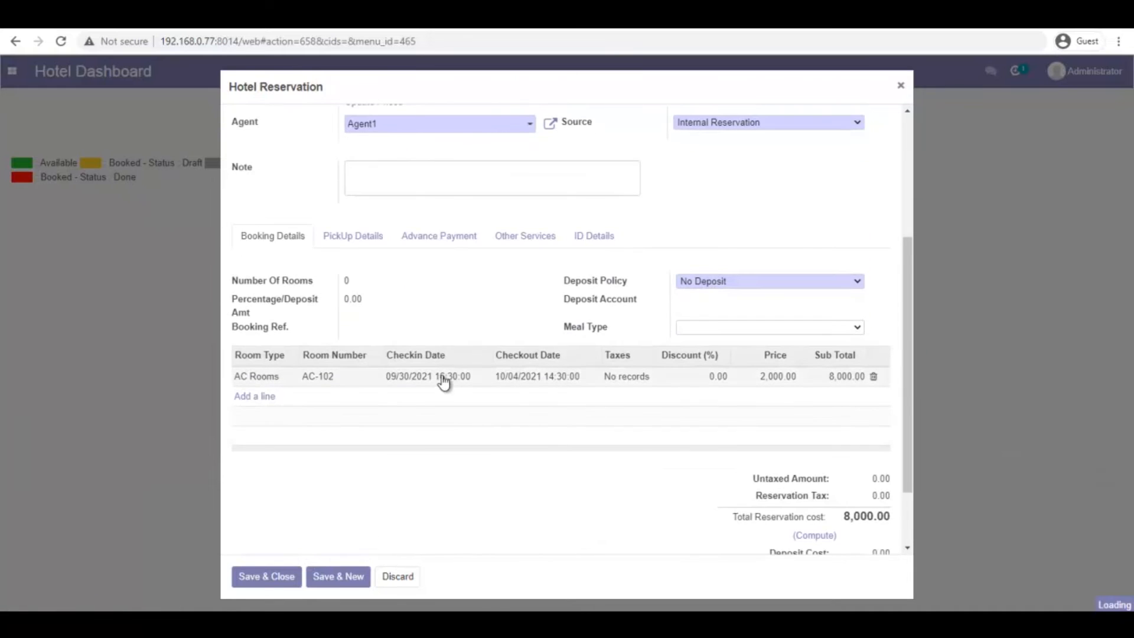
Save the booking as draft HR/00003 and switch to the Hotel Management app
left_click(272, 577)
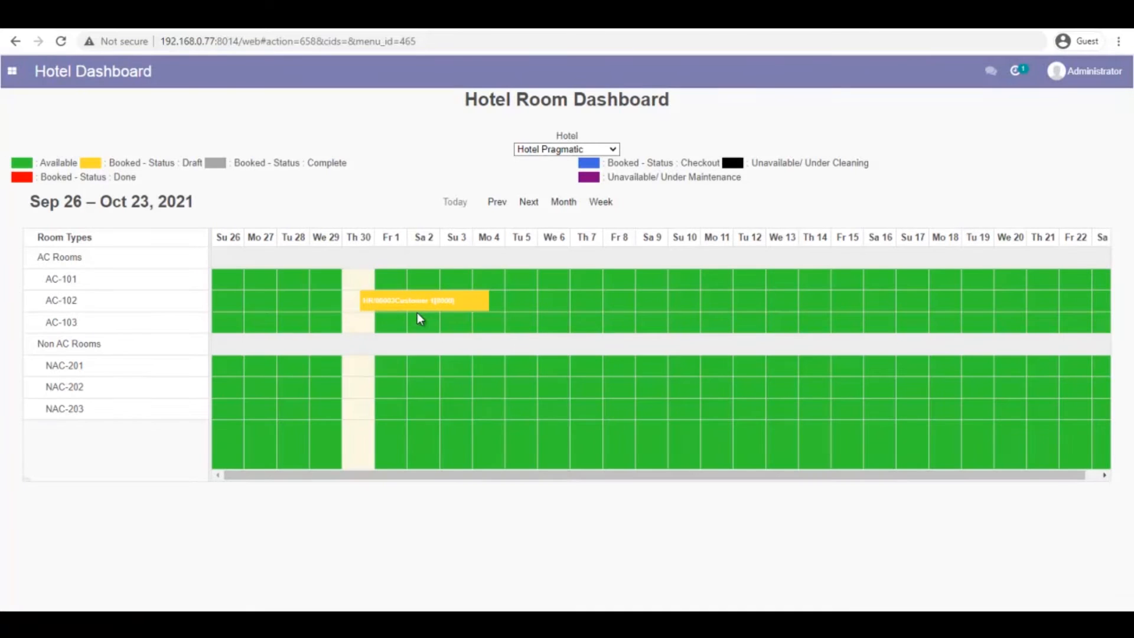
mouse_move(415, 312)
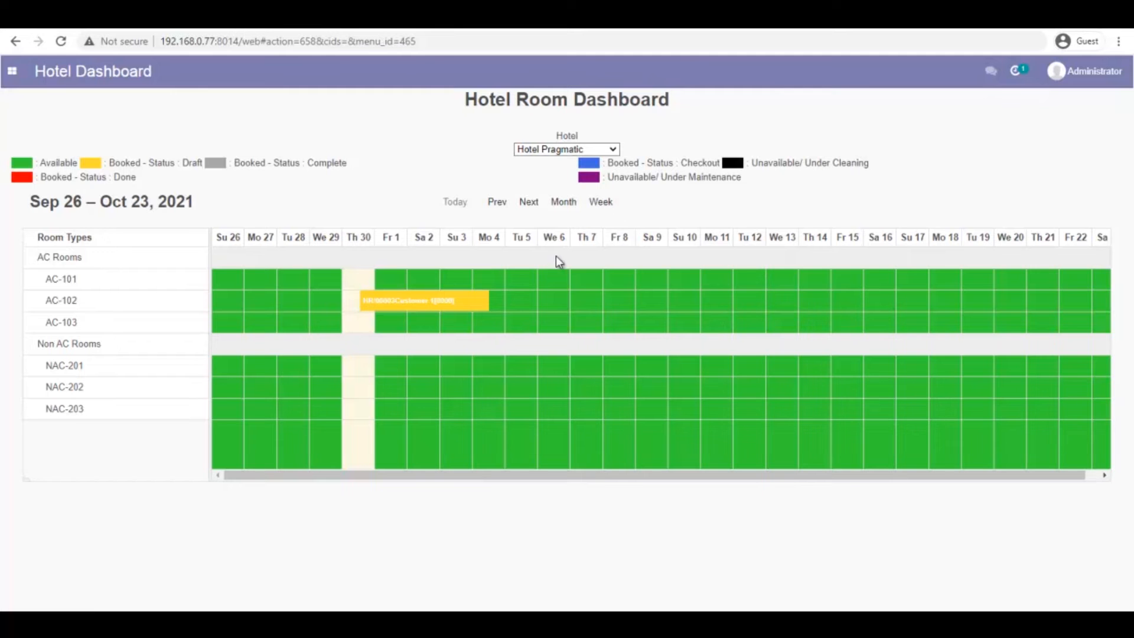
left_click(13, 72)
left_click(52, 211)
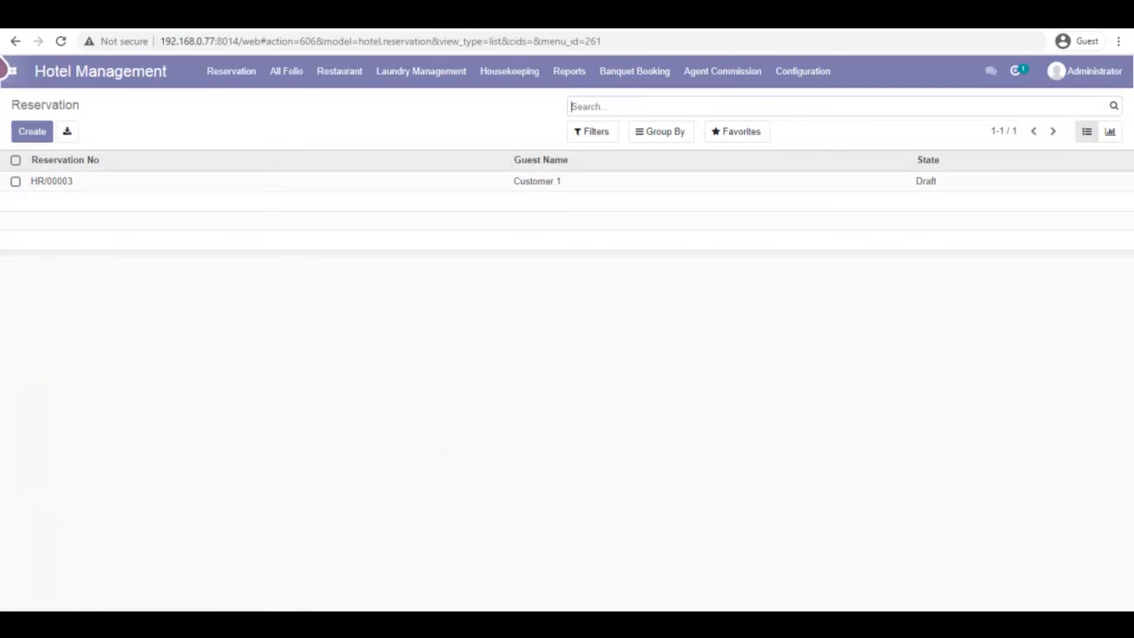
Open draft reservation HR/00003 from the list and view its PickUp Details
left_click(237, 79)
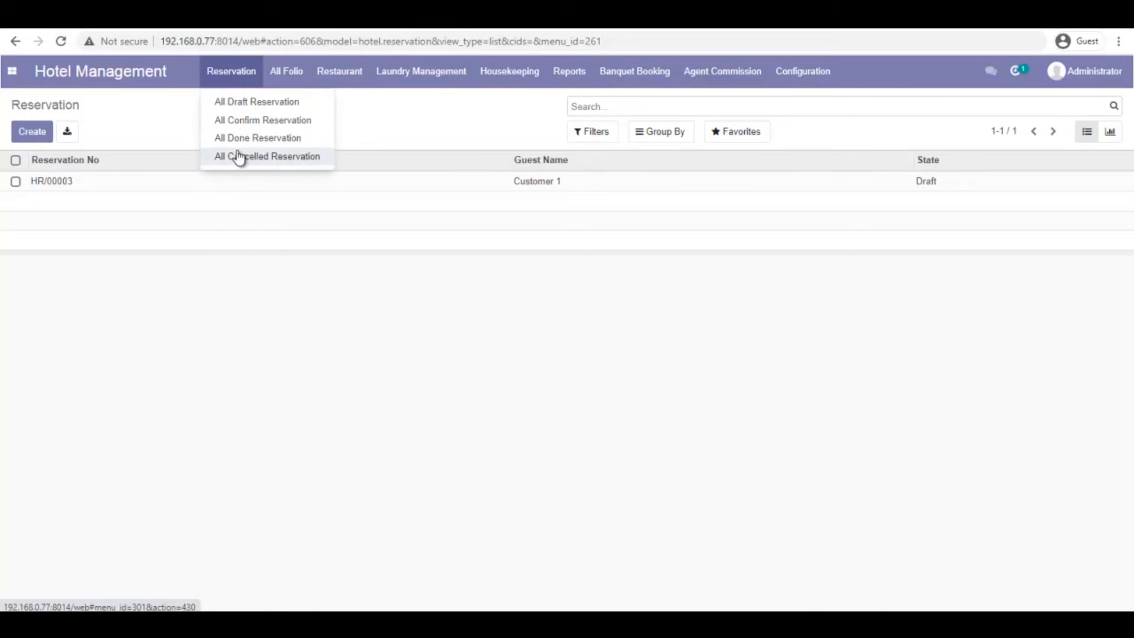
left_click(152, 122)
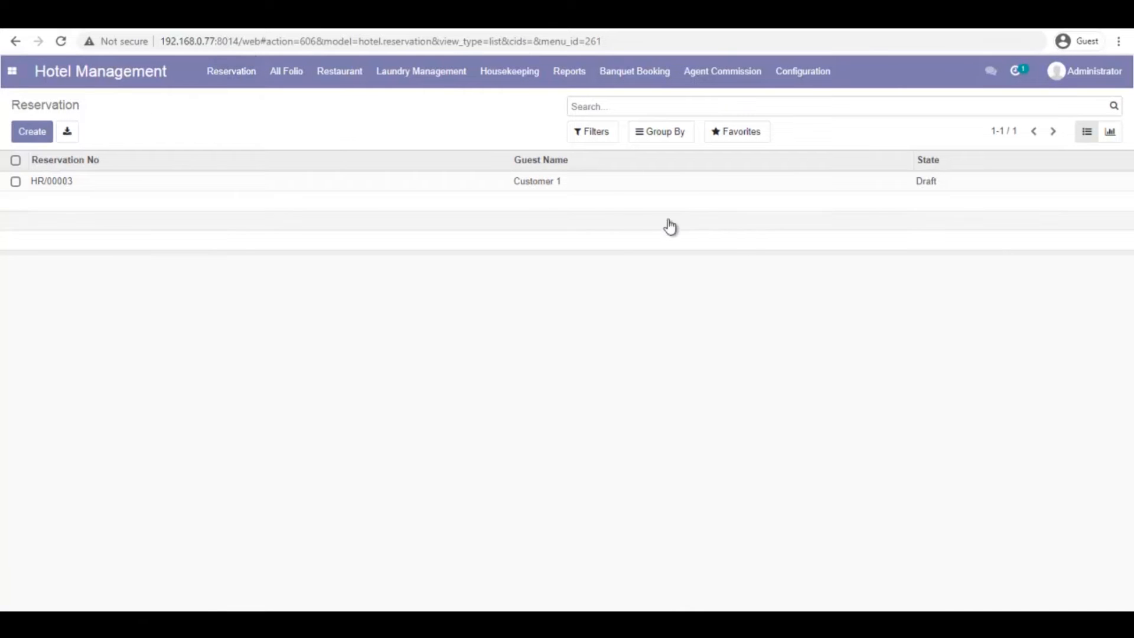
left_click(68, 181)
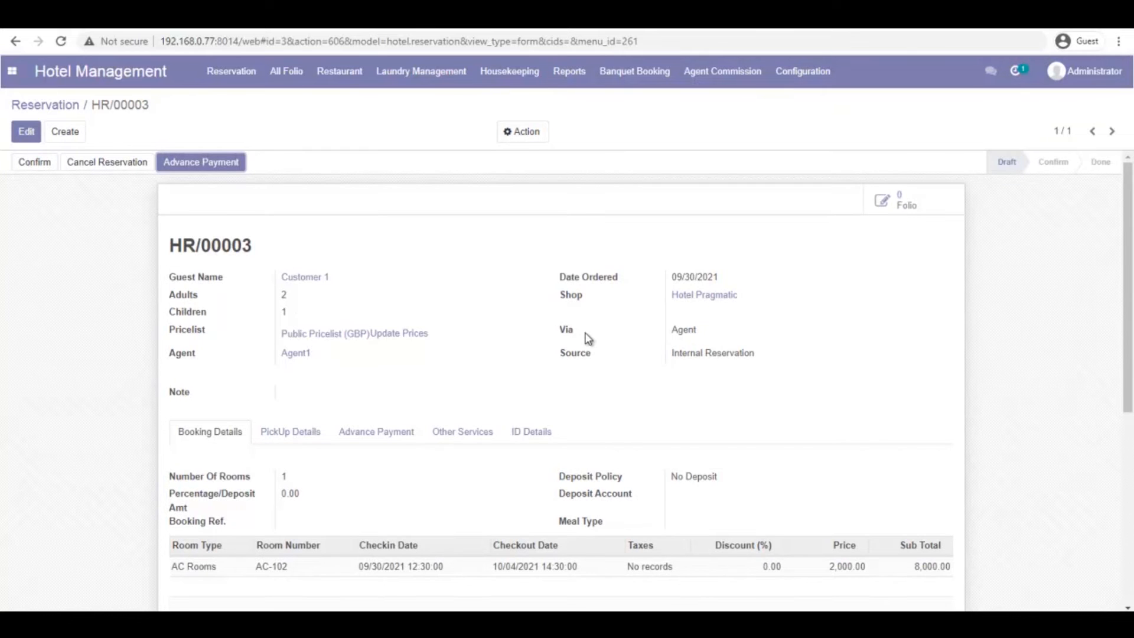
scroll(284, 397, "down", 1)
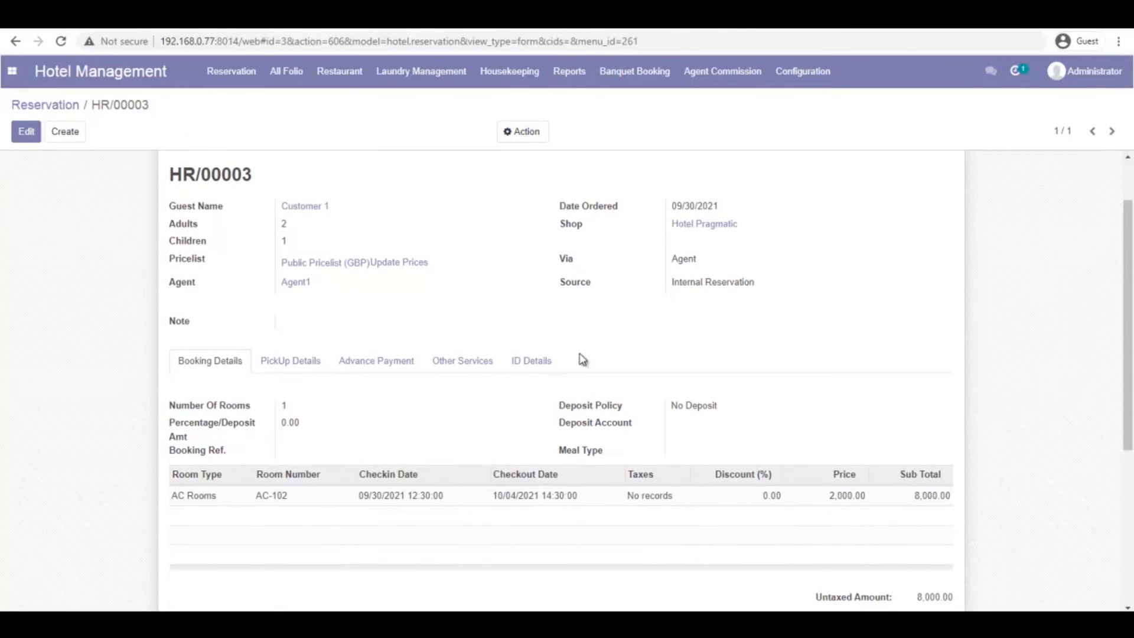
scroll(458, 394, "up", 1)
left_click(304, 432)
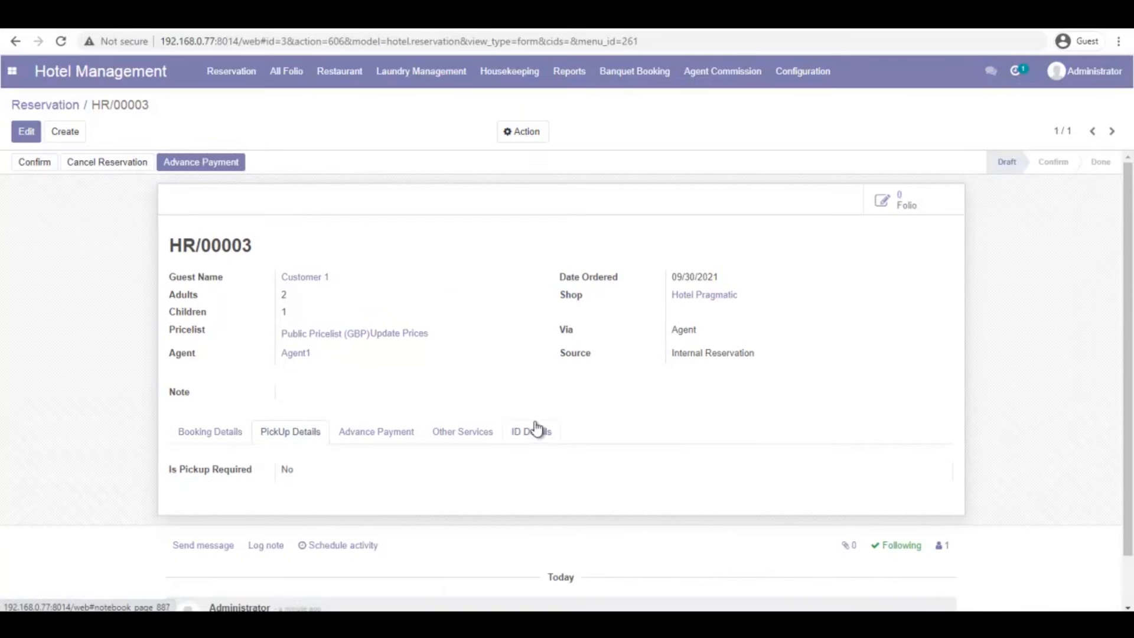
Require a third-party pickup by KK Travels in a Sedan
left_click(26, 131)
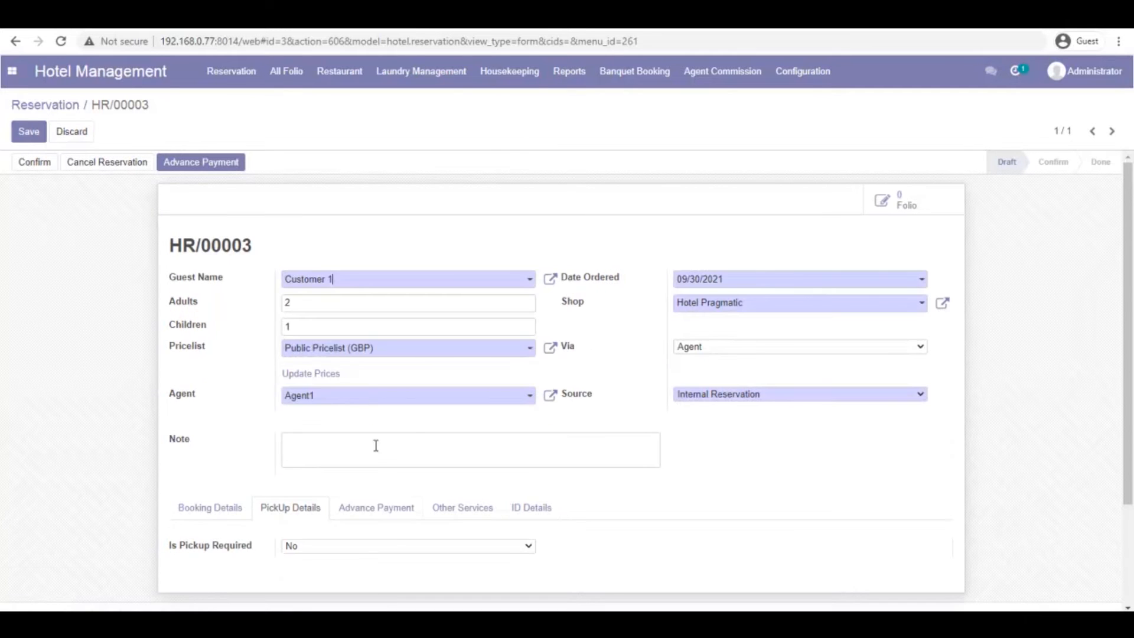
left_click(400, 544)
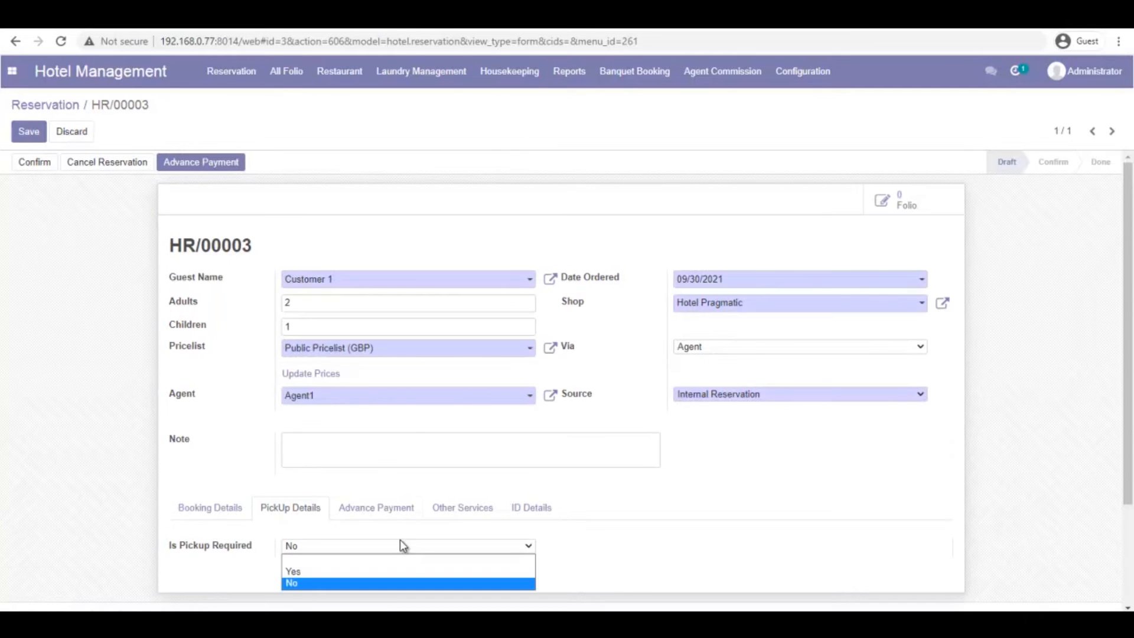
left_click(372, 571)
scroll(463, 396, "down", 4)
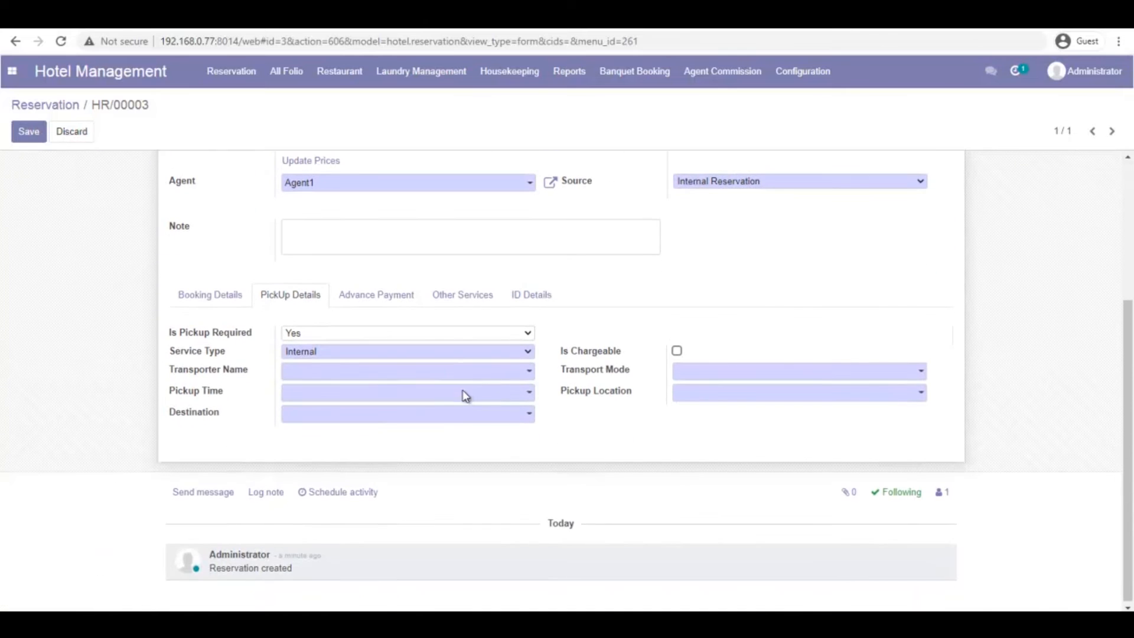
left_click(531, 353)
left_click(515, 377)
left_click(528, 372)
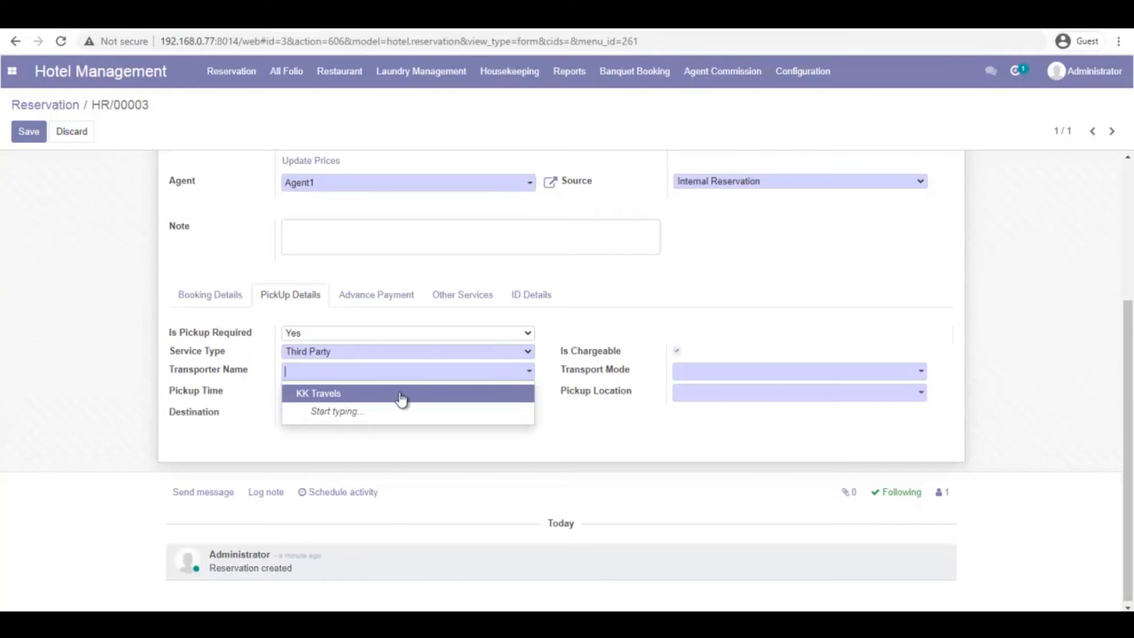
left_click(402, 395)
left_click(764, 373)
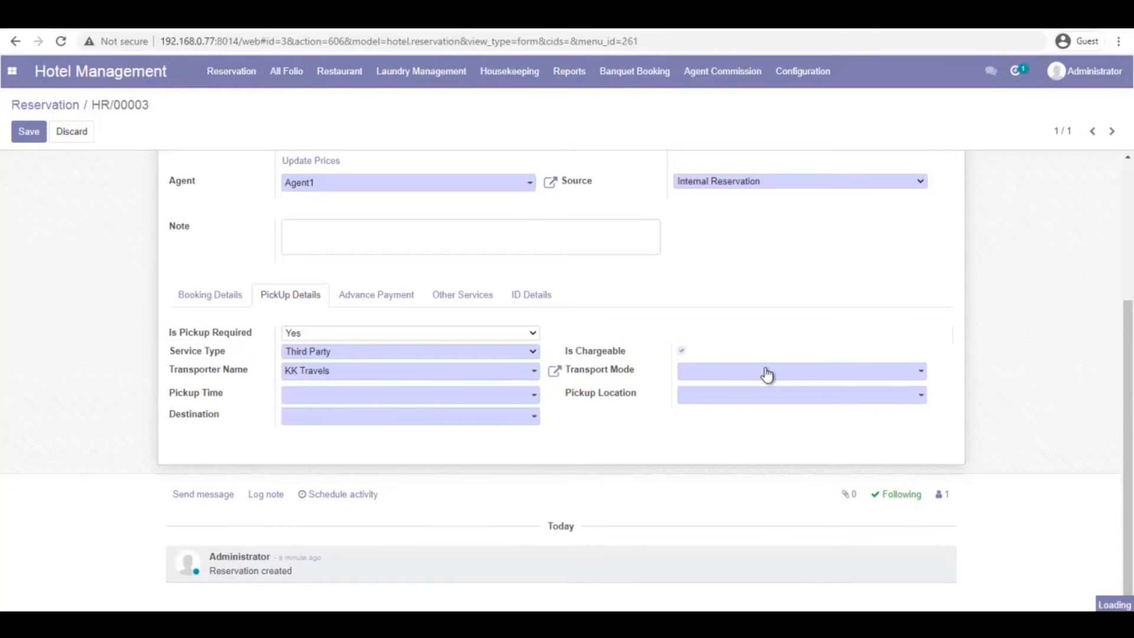
left_click(742, 395)
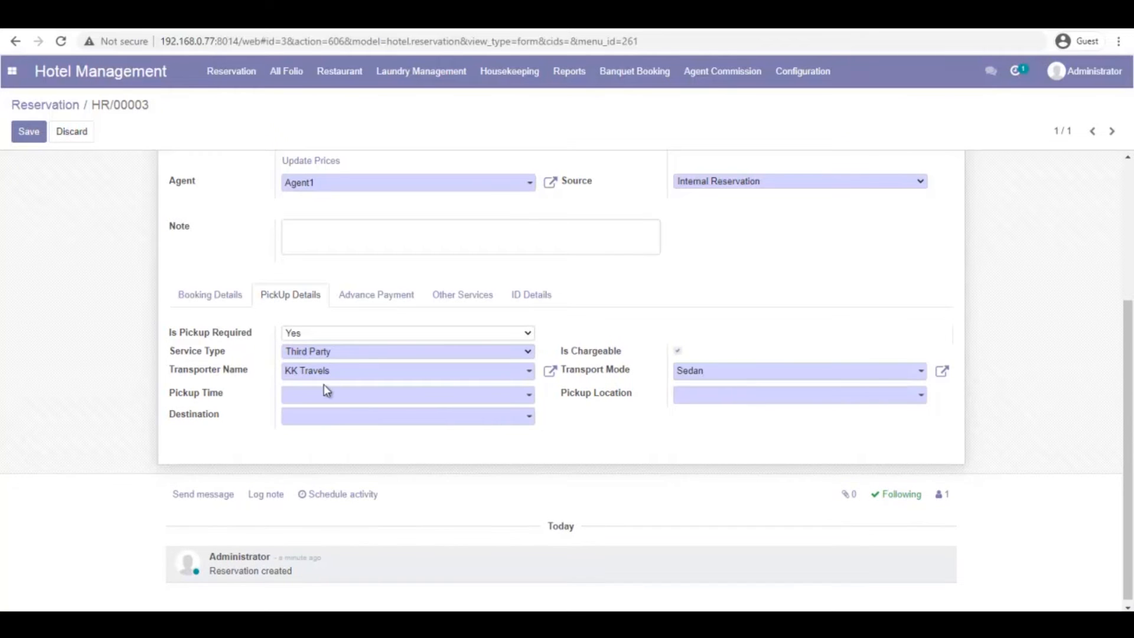
Set pickup at 09/30/2021 12:45:13 from Airport to Hotel and save
left_click(530, 396)
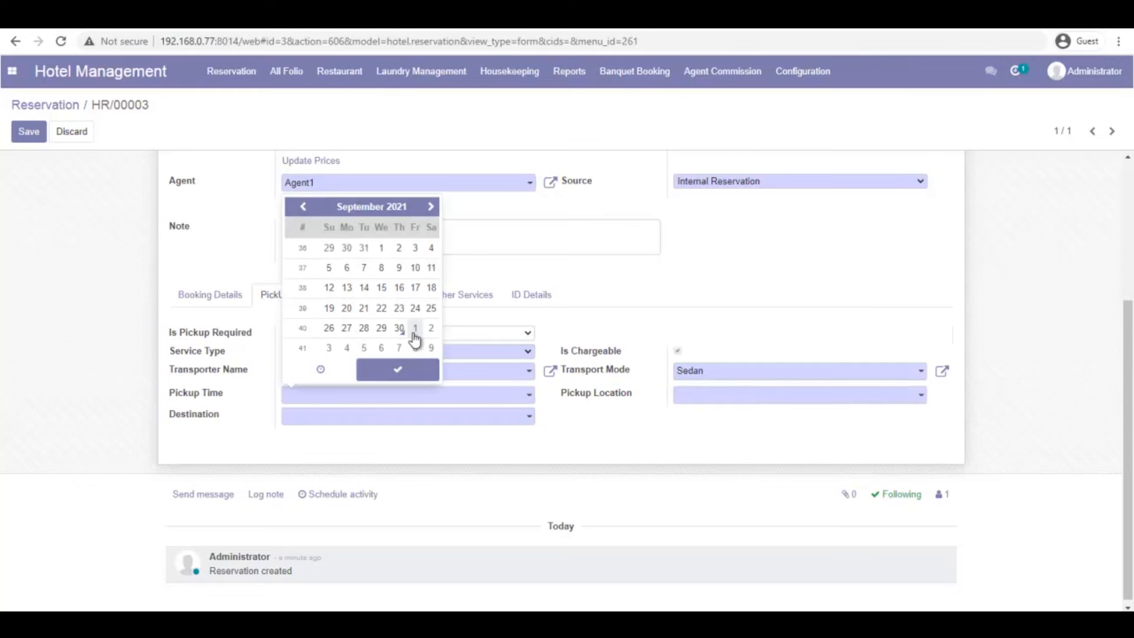
left_click(401, 330)
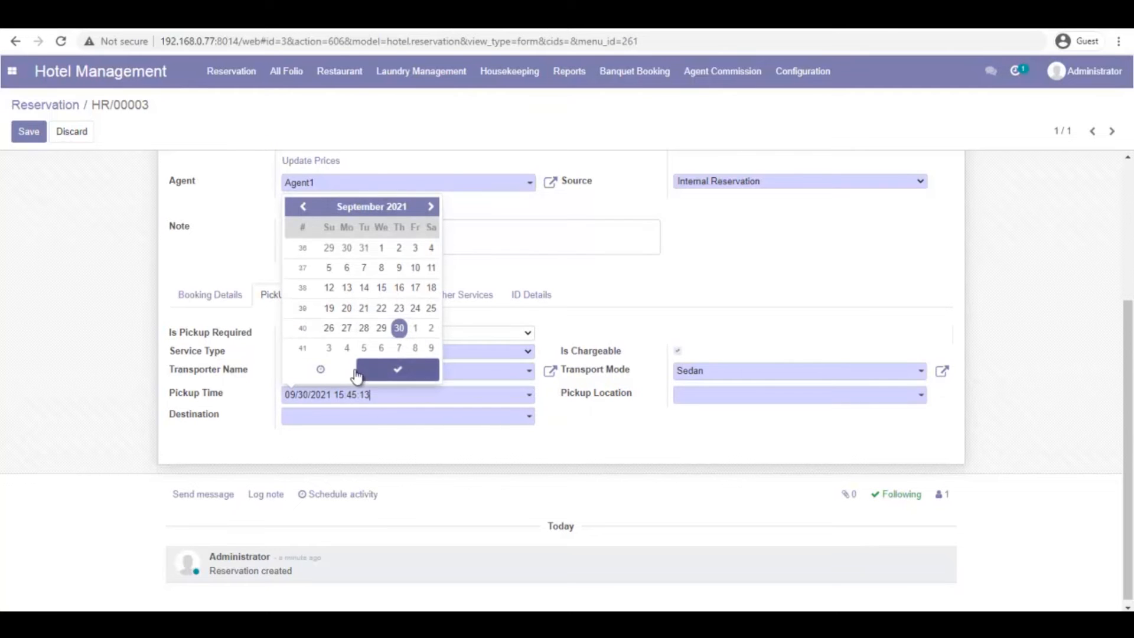
left_click(322, 369)
double_click(307, 357)
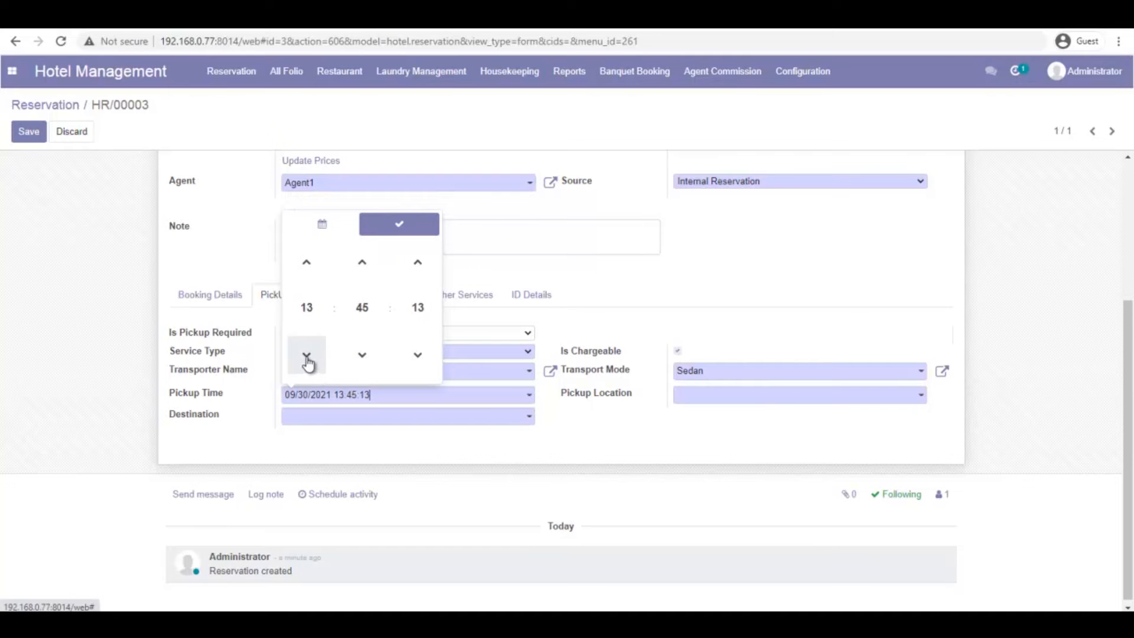
left_click(307, 357)
left_click(306, 263)
left_click(770, 278)
left_click(747, 399)
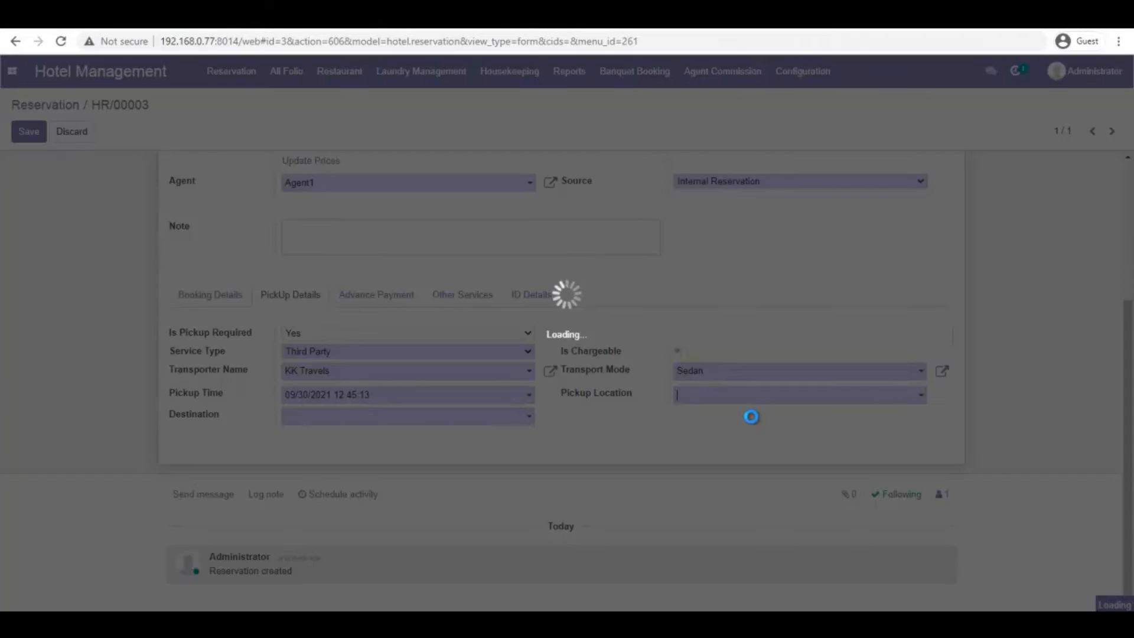
left_click(732, 436)
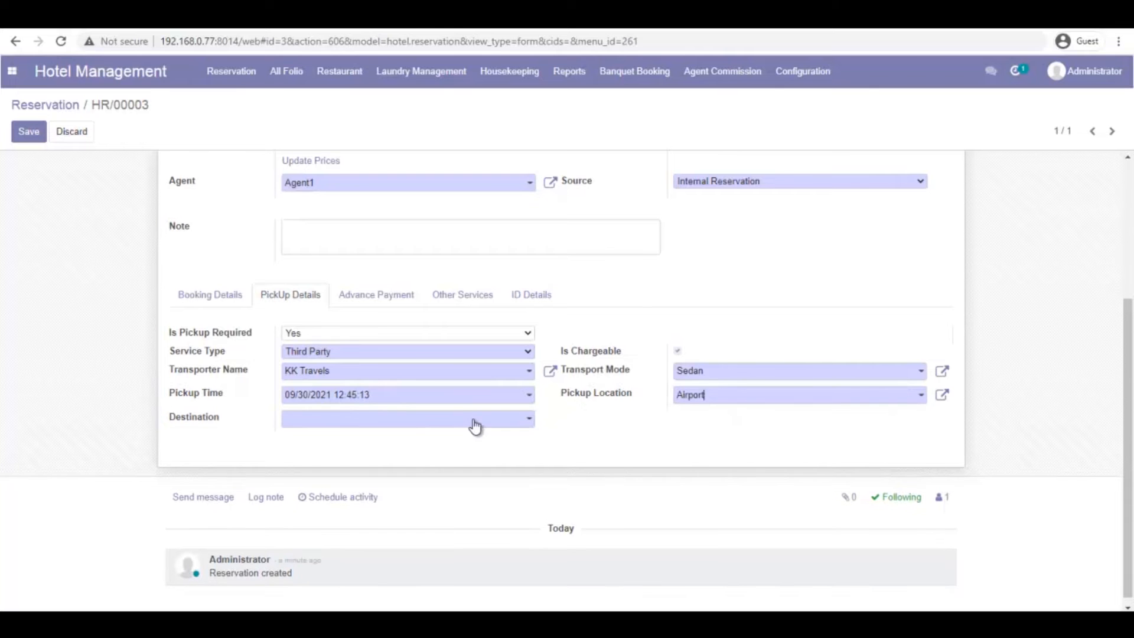
left_click(476, 418)
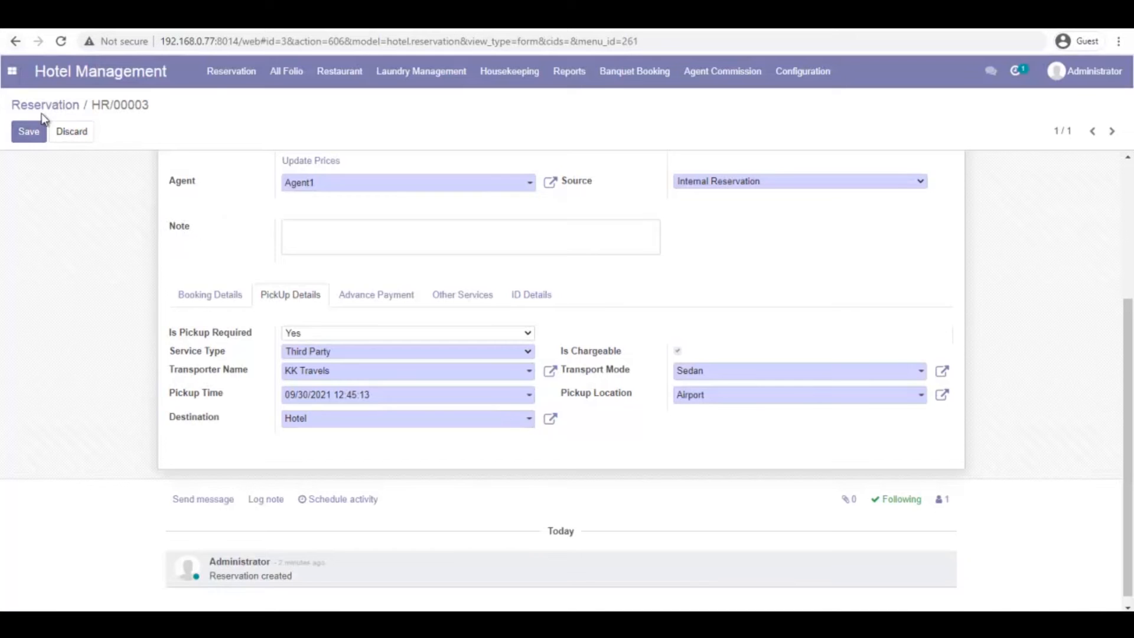
left_click(27, 135)
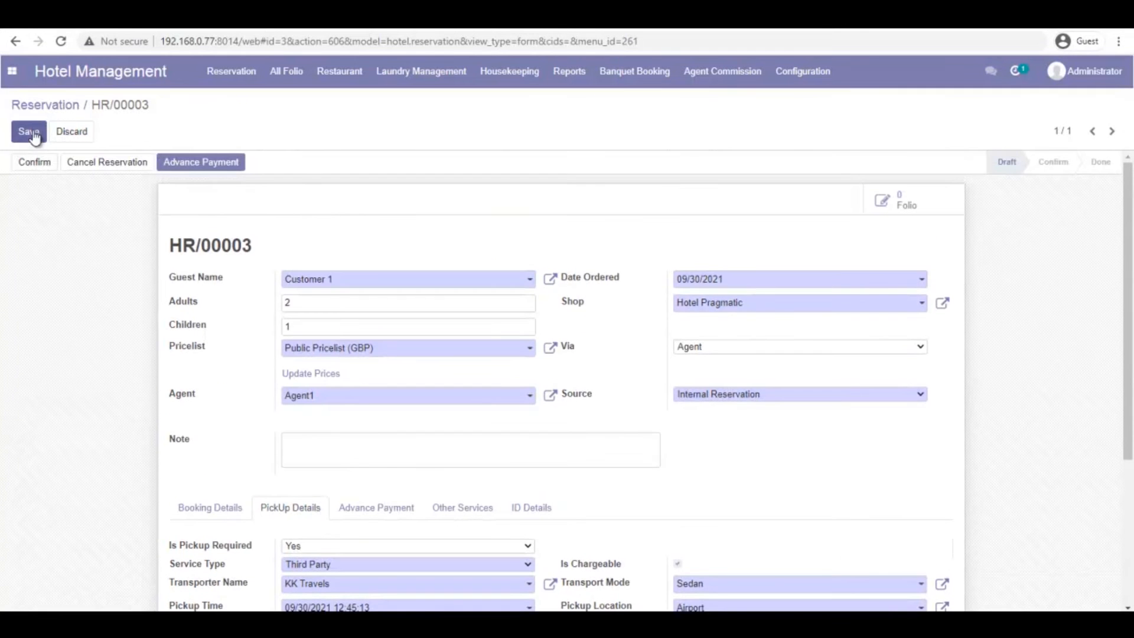
left_click(28, 131)
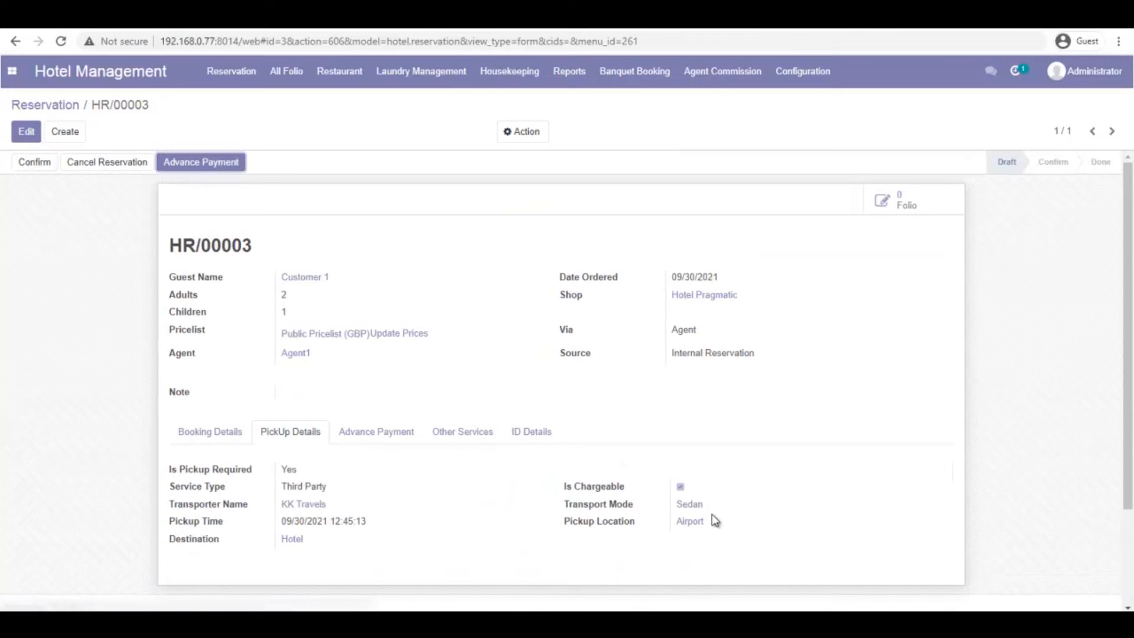
Confirm HR/00003 so its stage changes from Draft to Confirm
left_click(43, 171)
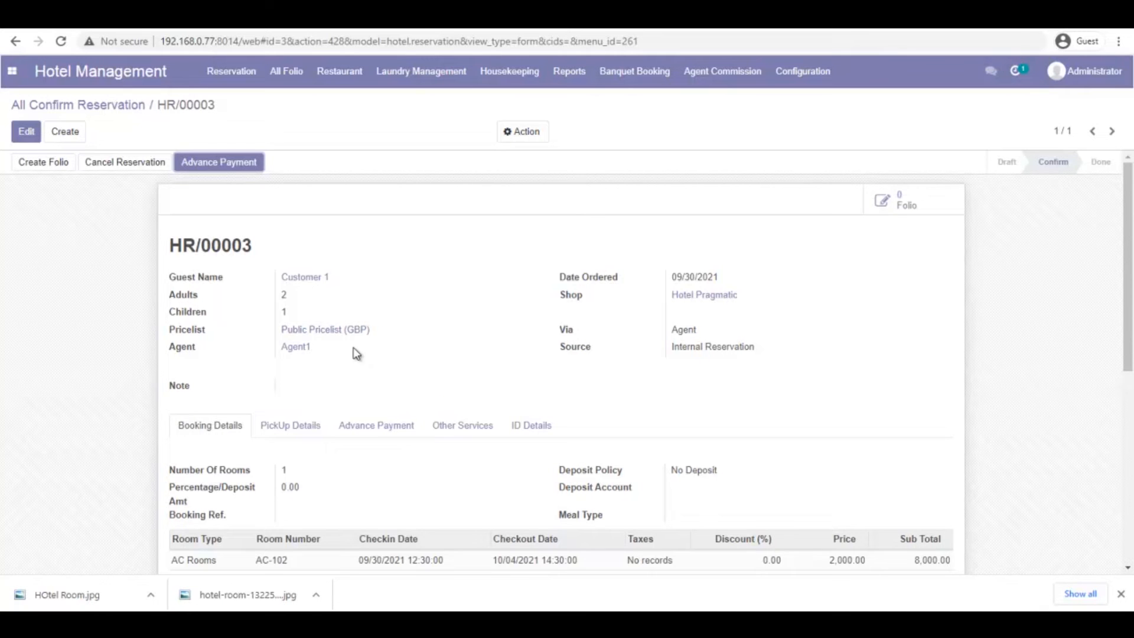
scroll(357, 352, "down", 1)
Add a PAN Card ID line valid 02/01/2021–03/31/2022, issued in India, and save
left_click(306, 355)
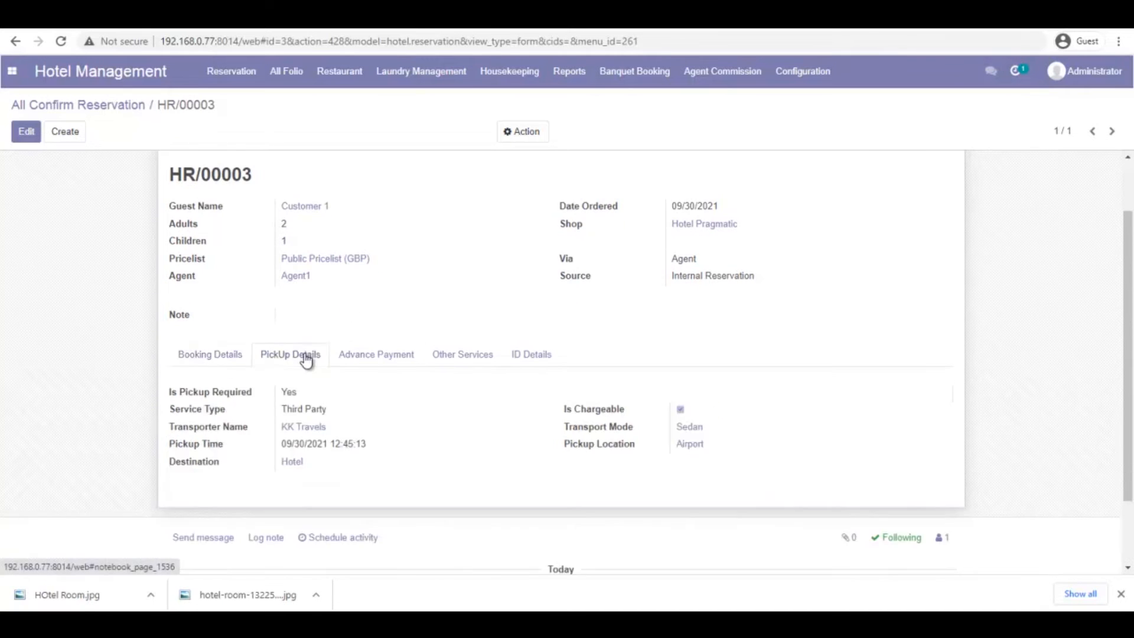
left_click(234, 361)
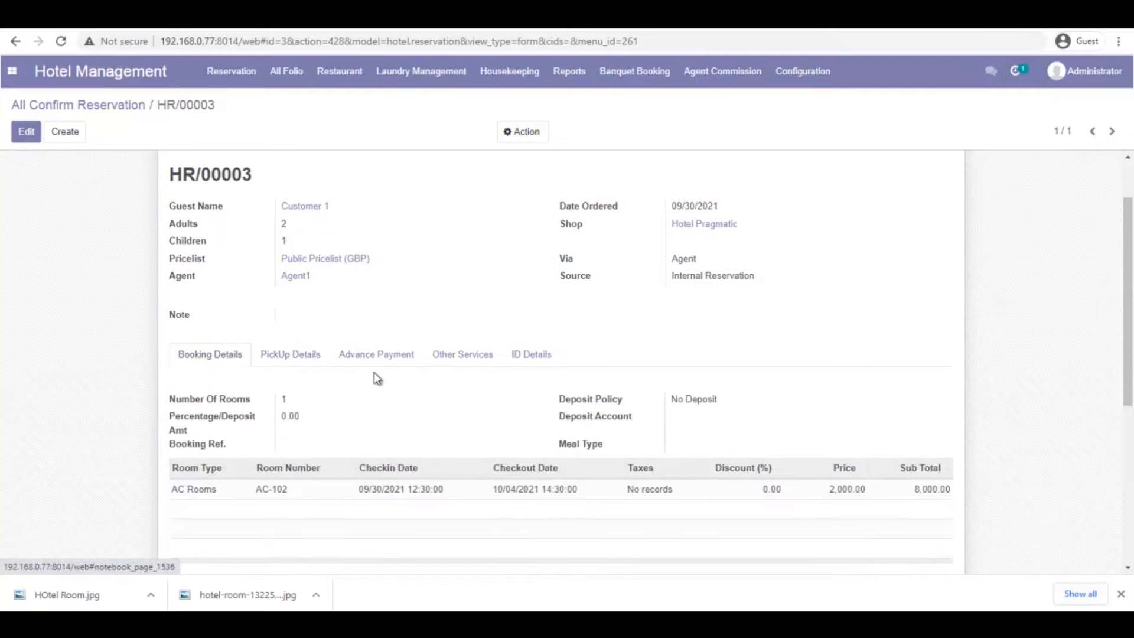
left_click(528, 363)
left_click(26, 132)
left_click(182, 447)
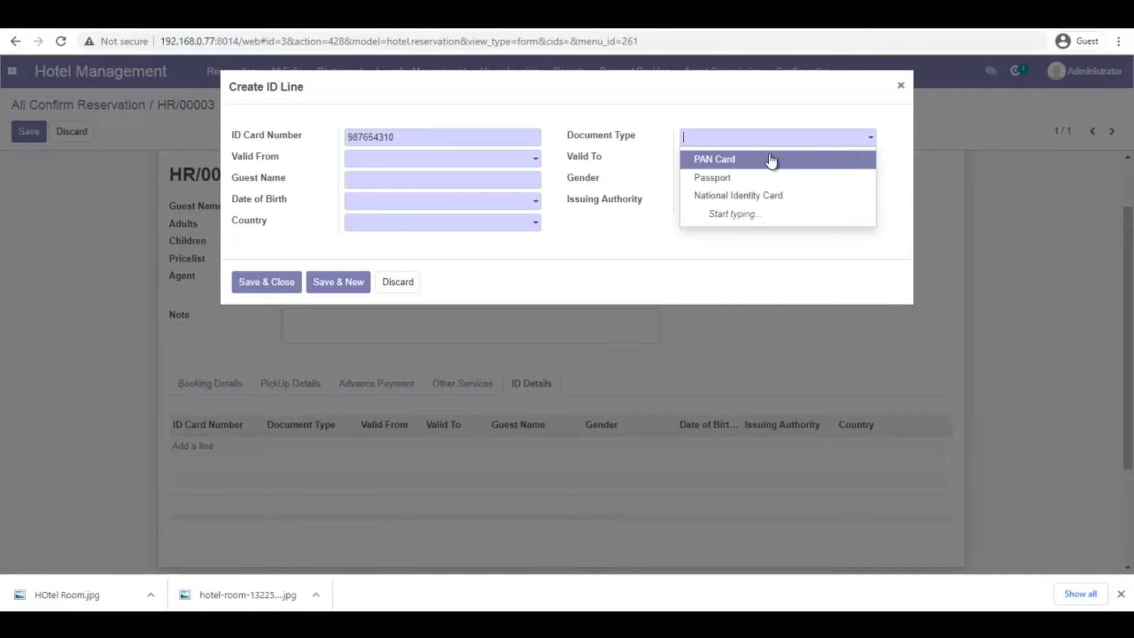
left_click(771, 158)
left_click(482, 163)
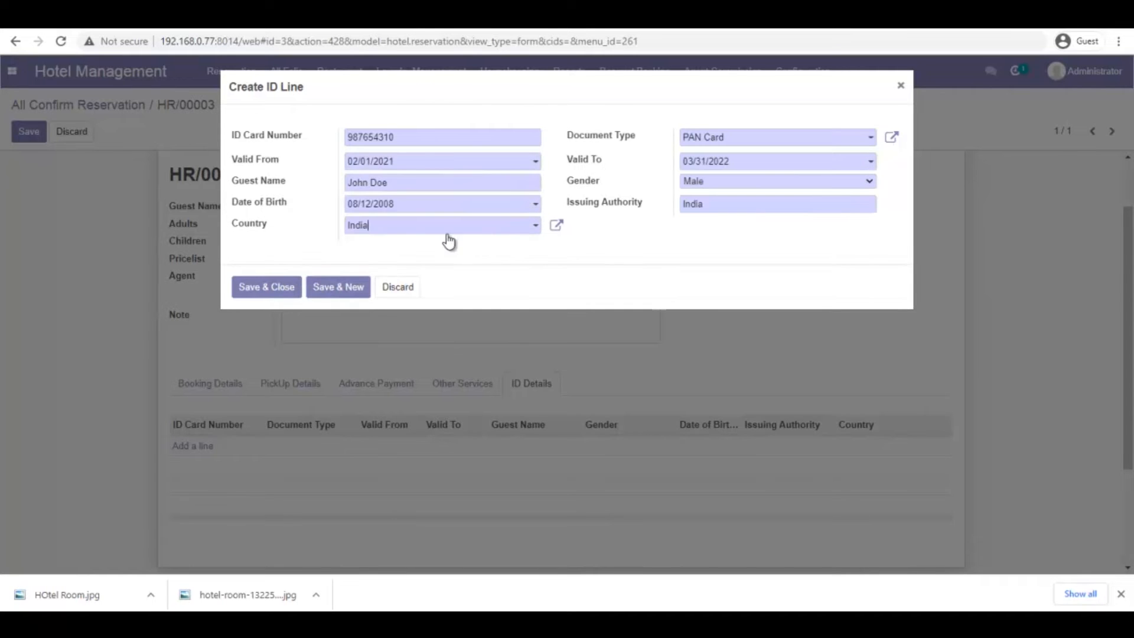
left_click(295, 286)
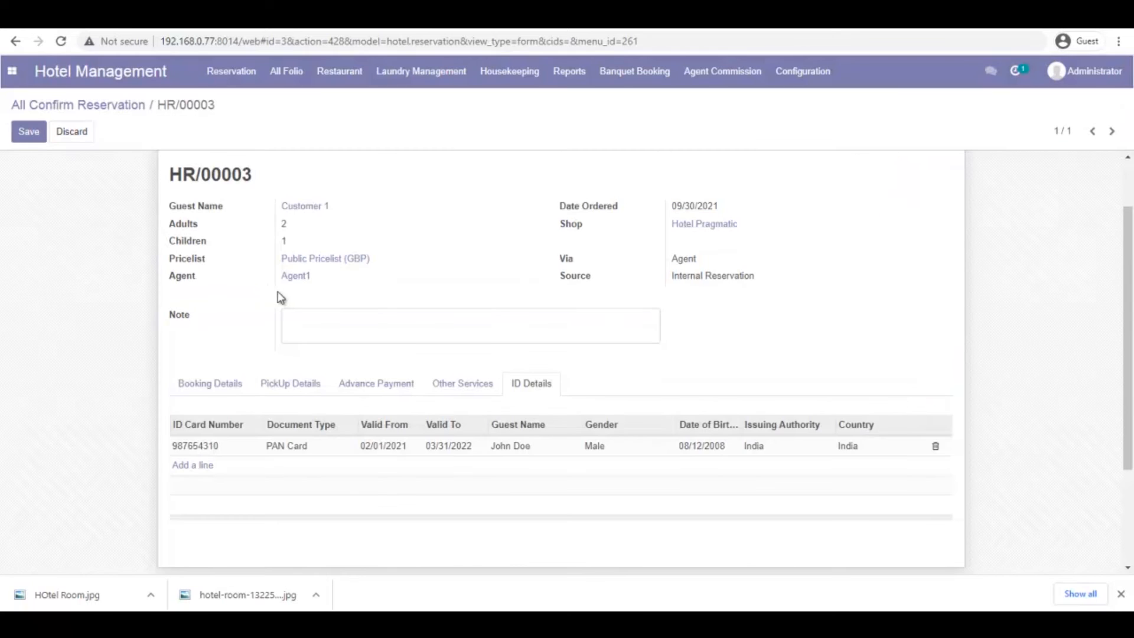
left_click(308, 384)
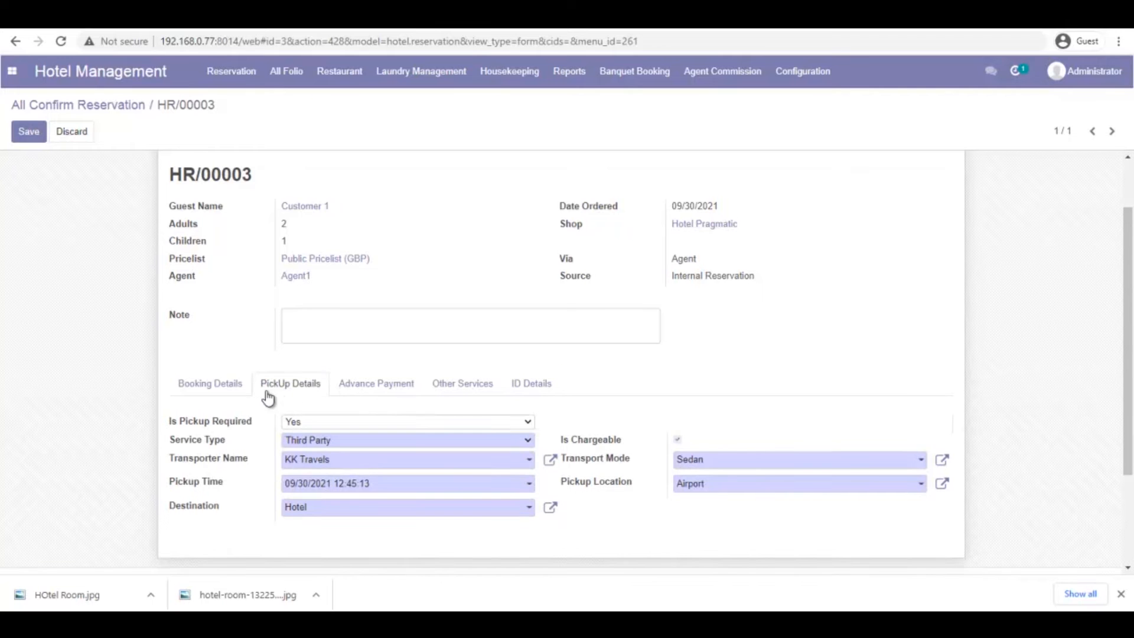
left_click(219, 384)
left_click(26, 131)
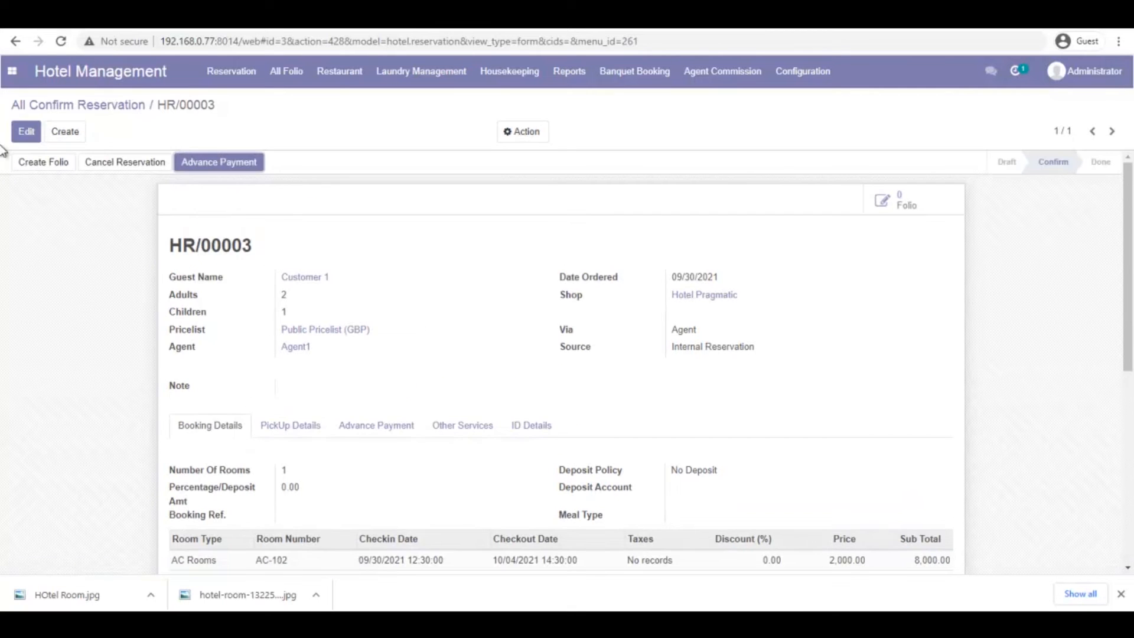
Create a folio from HR/00003 and open folio S00003 from the folio list
left_click(32, 163)
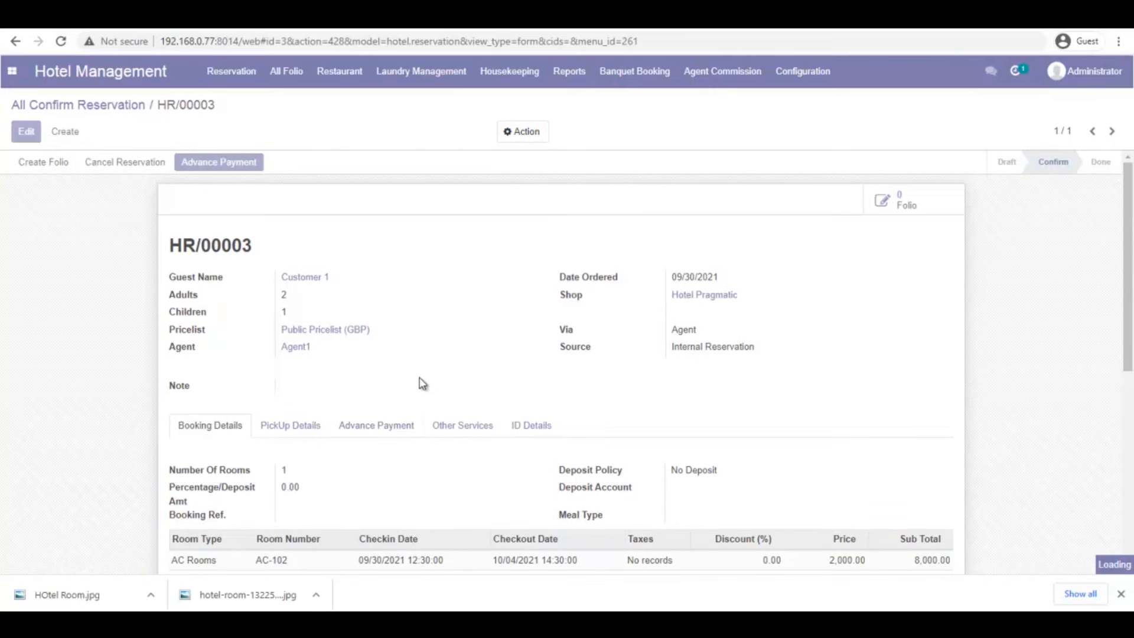
double_click(222, 246)
left_click(286, 77)
left_click(294, 103)
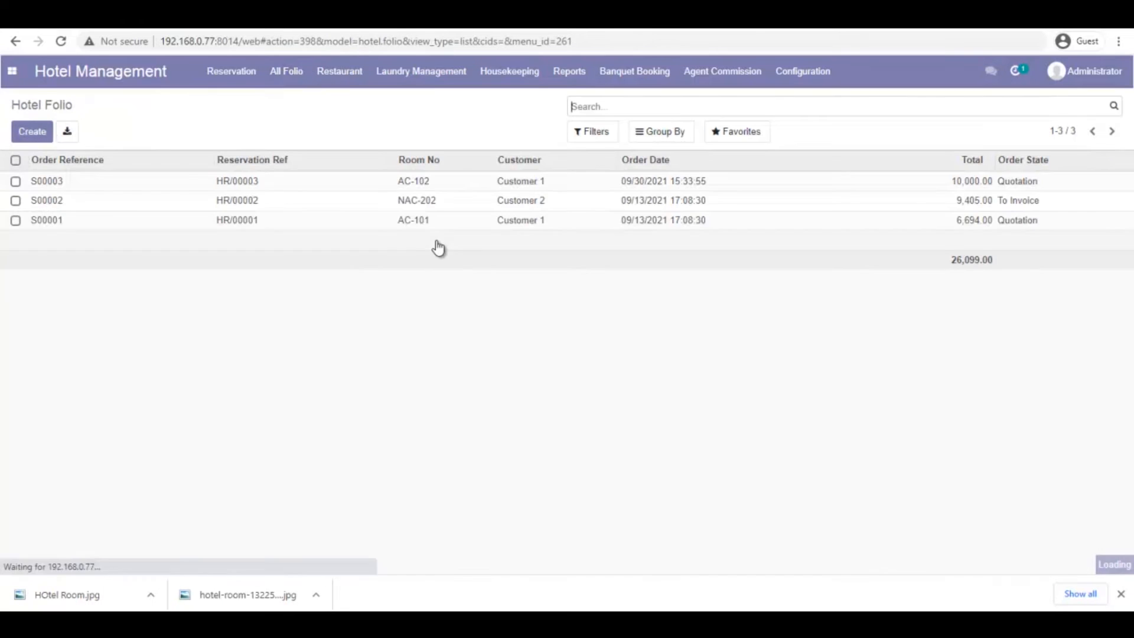
left_click(247, 192)
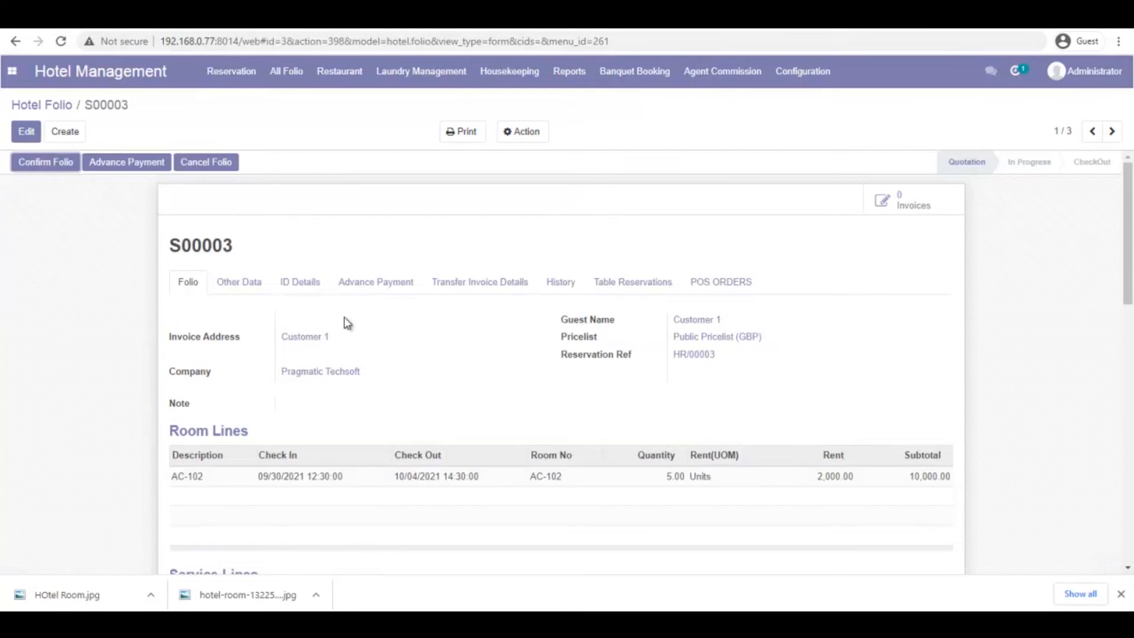
Review S00003's lines: AC-102, 5 units, totalling 10,000.00
scroll(325, 309, "down", 4)
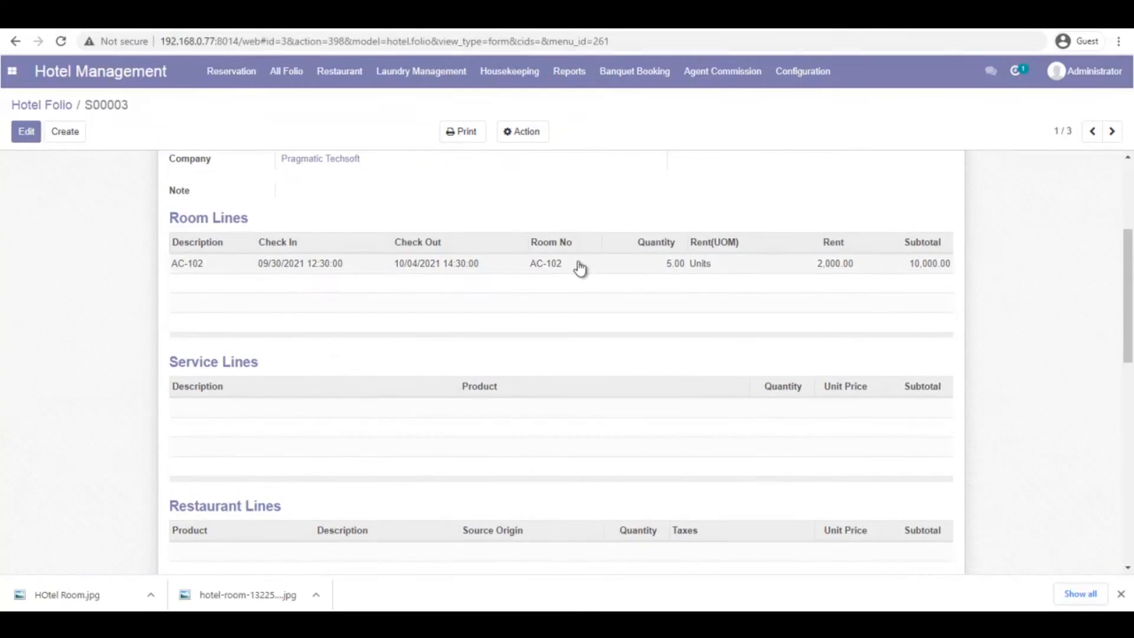
scroll(336, 342, "down", 6)
scroll(290, 268, "up", 5)
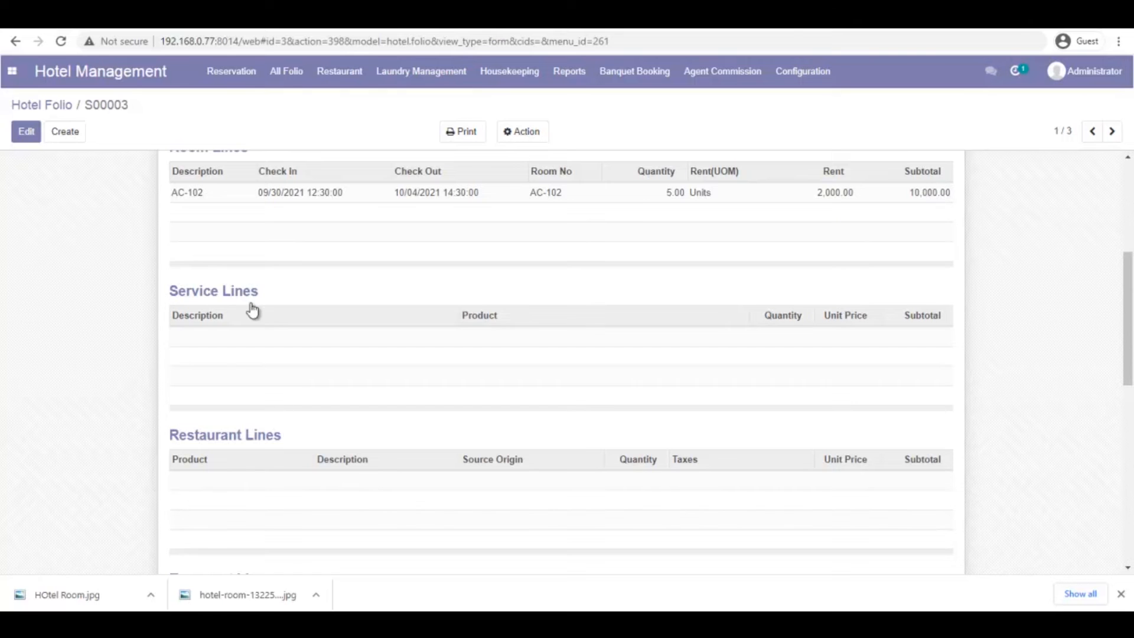
scroll(319, 427, "down", 4)
scroll(282, 453, "down", 3)
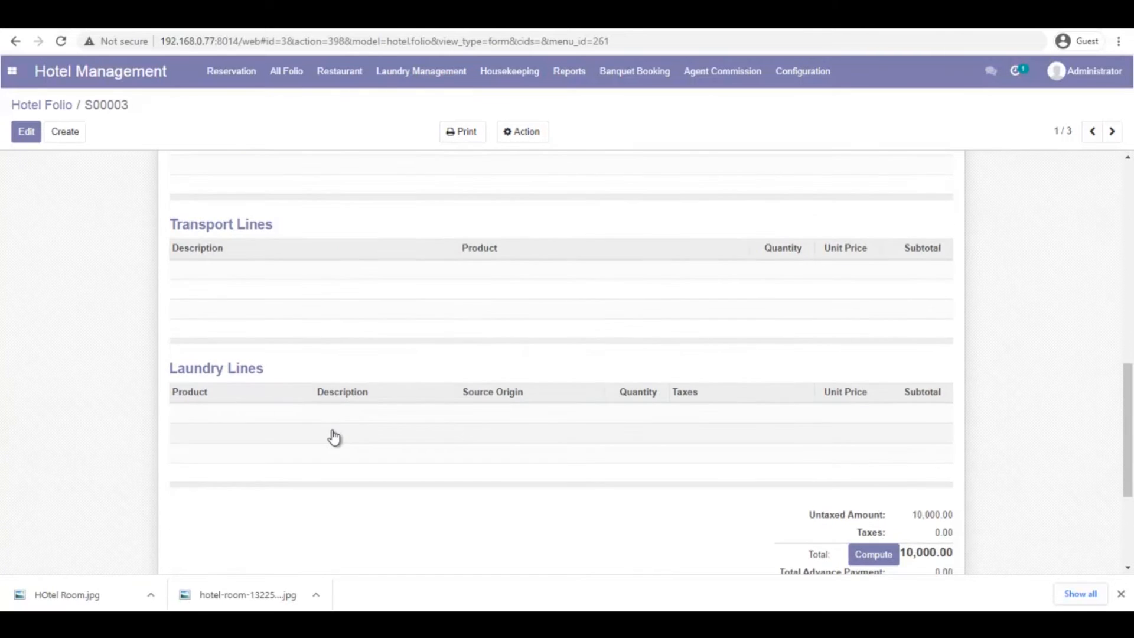
scroll(334, 434, "up", 10)
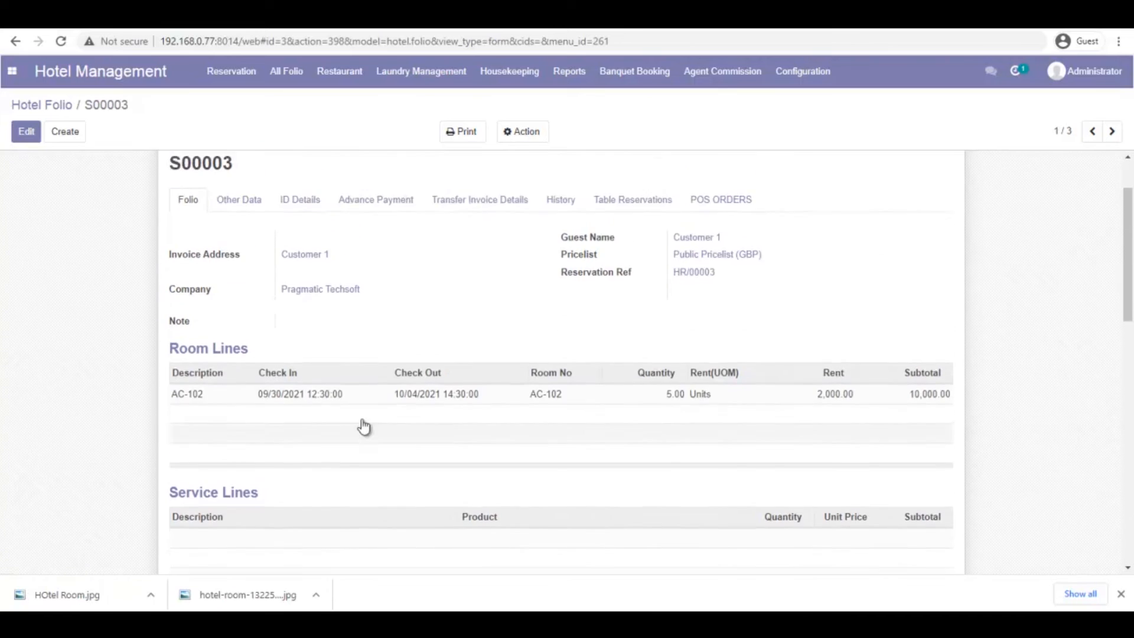
scroll(407, 366, "up", 1)
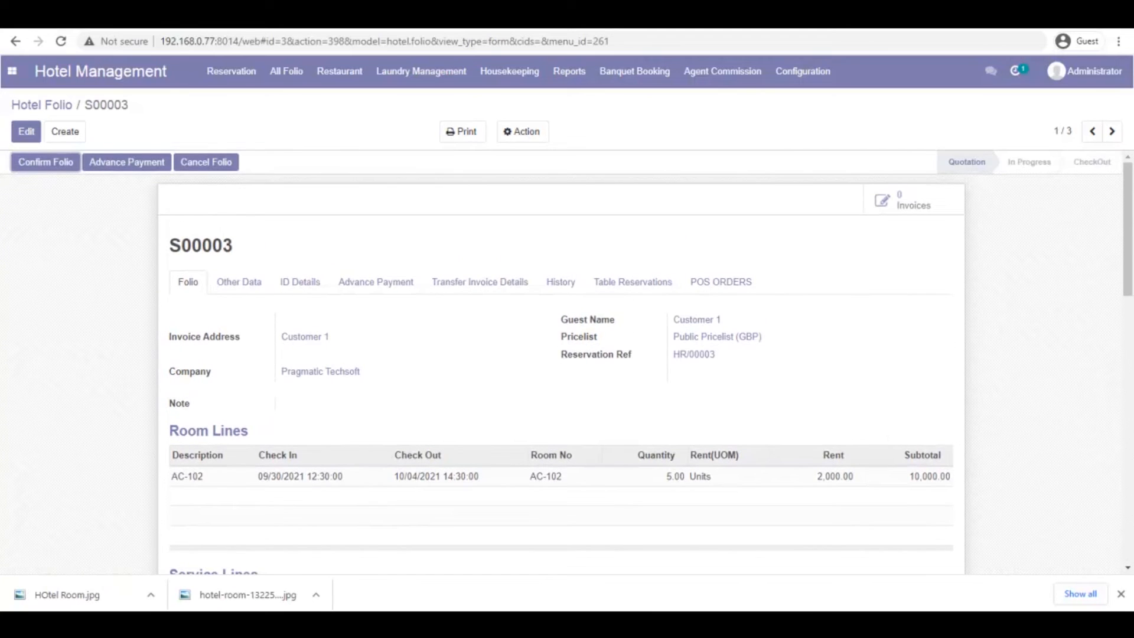
left_click(11, 71)
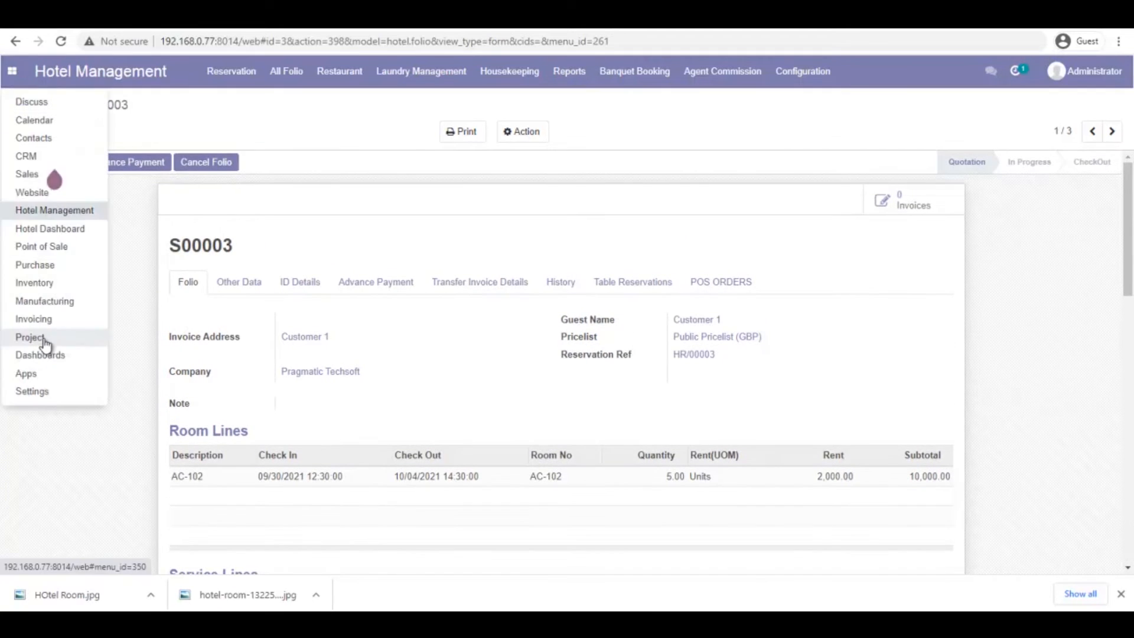
Start the HR/00003 Tour to City transport task (KK Travels sedan, Airport to Hotel), then mark it Done
left_click(45, 341)
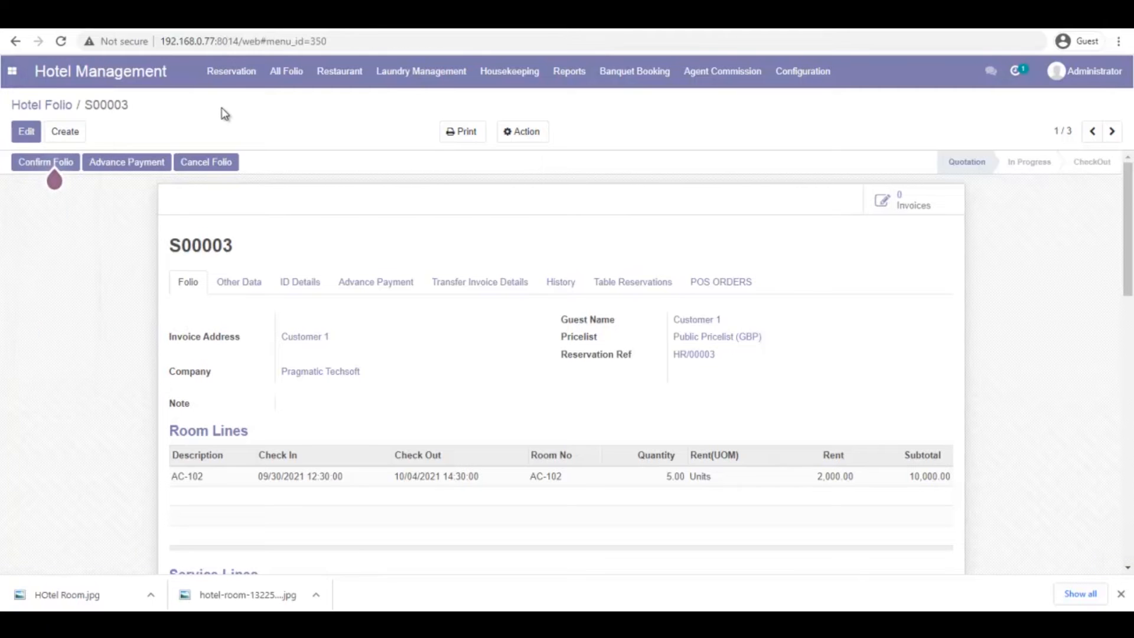
left_click(182, 72)
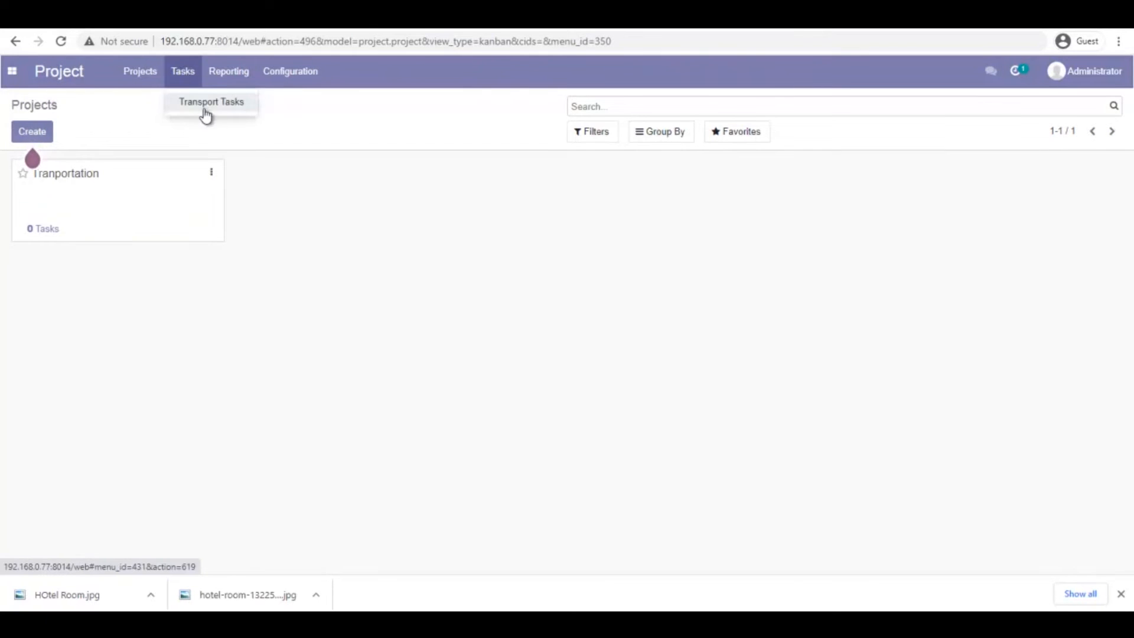
left_click(199, 105)
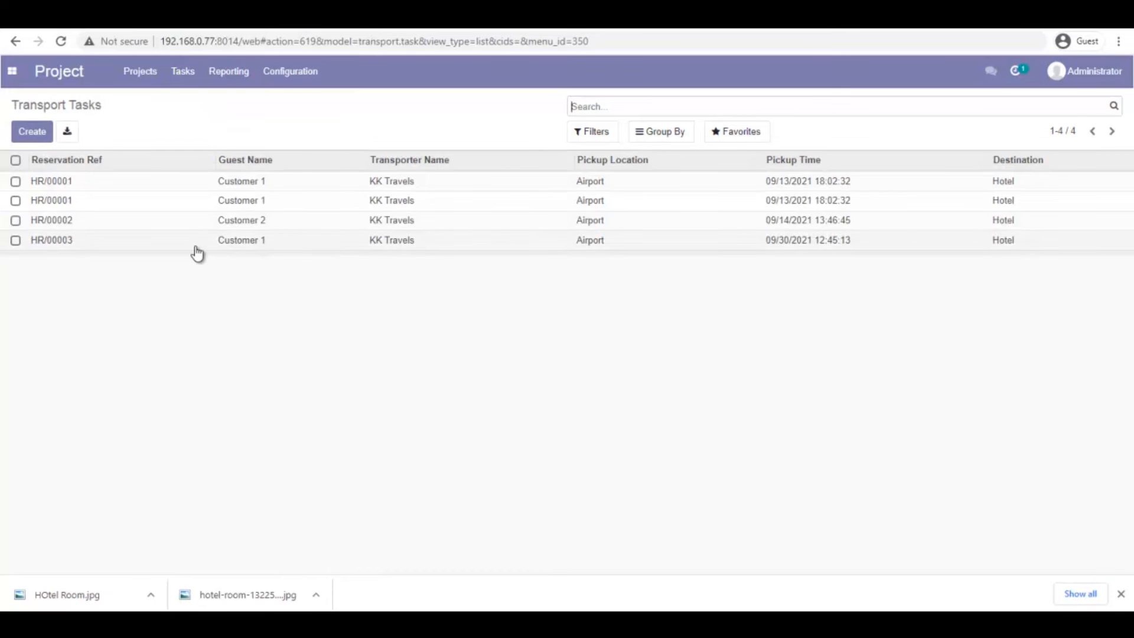
left_click(82, 242)
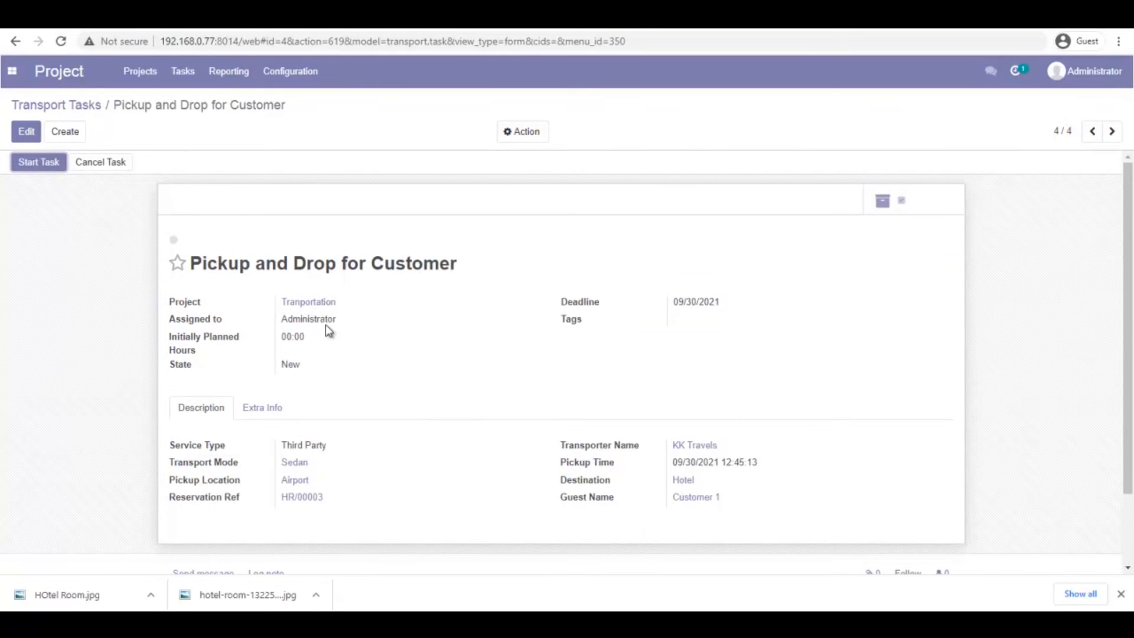
left_click(36, 166)
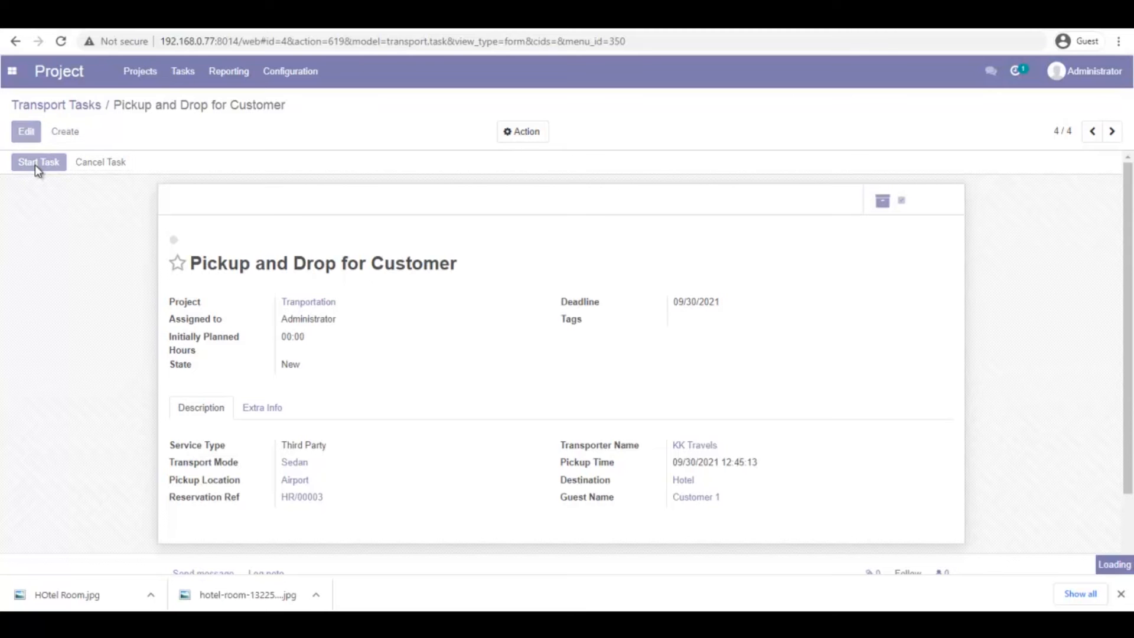
left_click(35, 165)
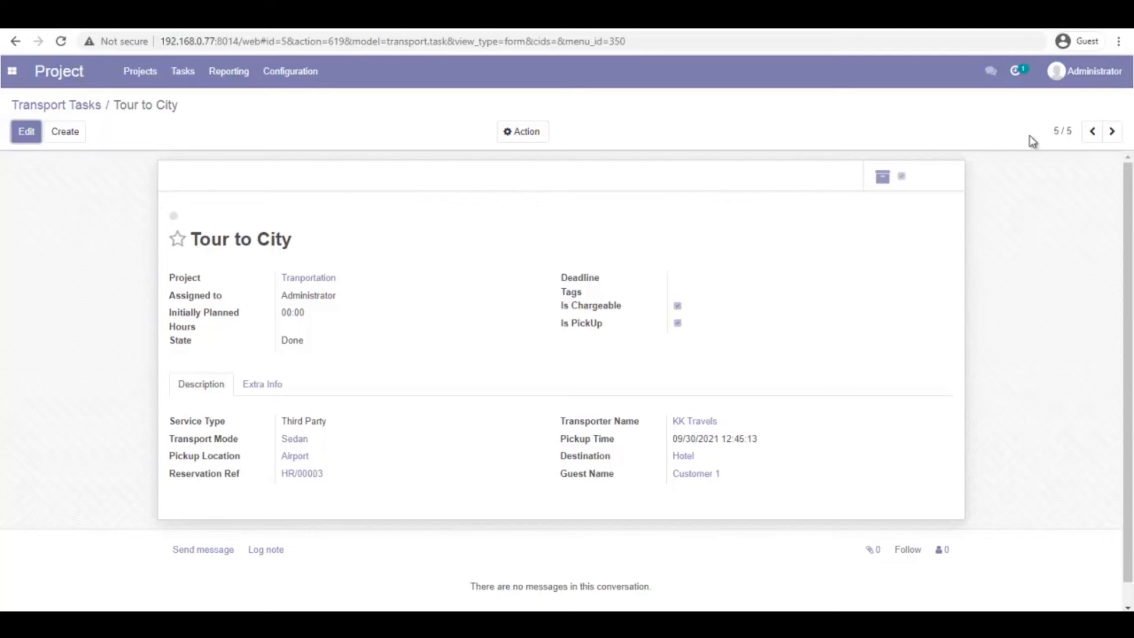
left_click(11, 71)
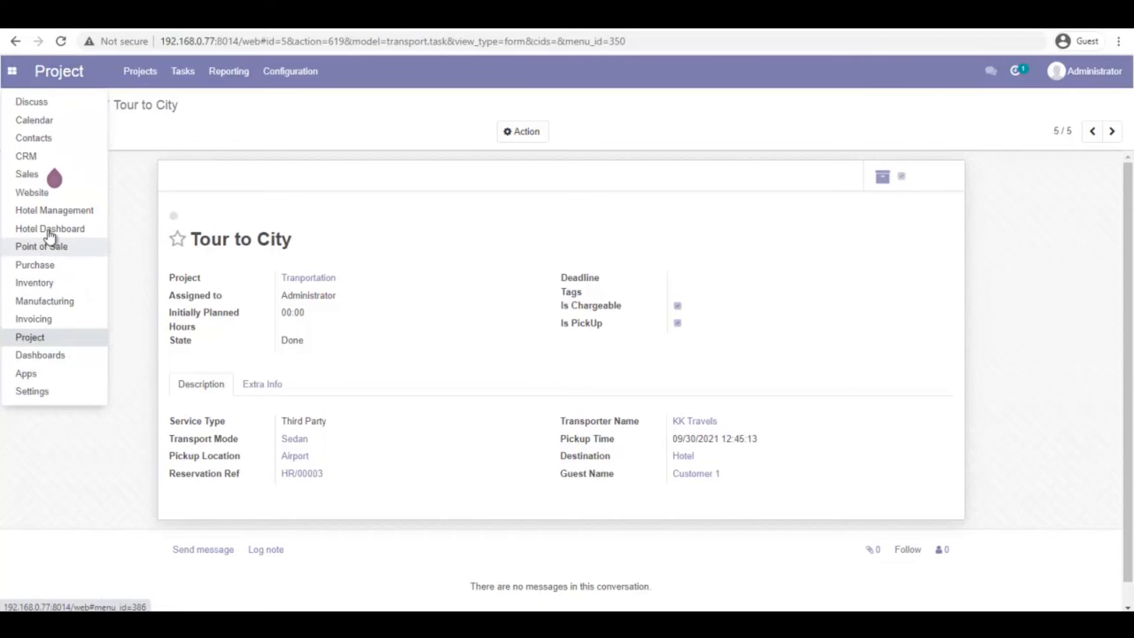
Open hotel folio S00003 and review its Taxi transport line
left_click(52, 213)
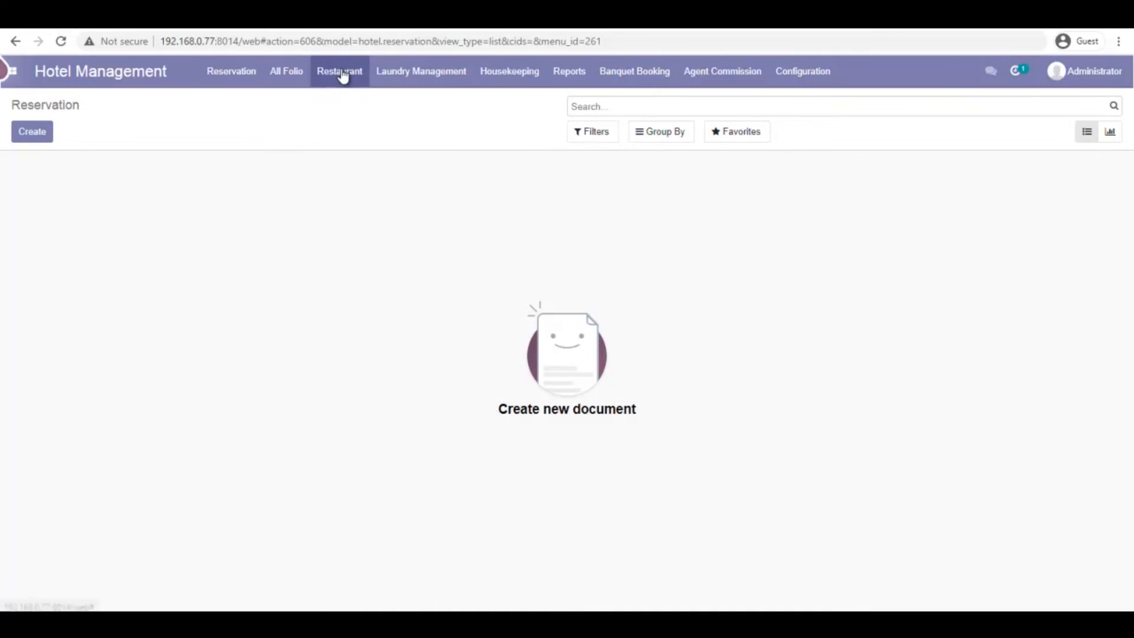
left_click(286, 71)
left_click(302, 106)
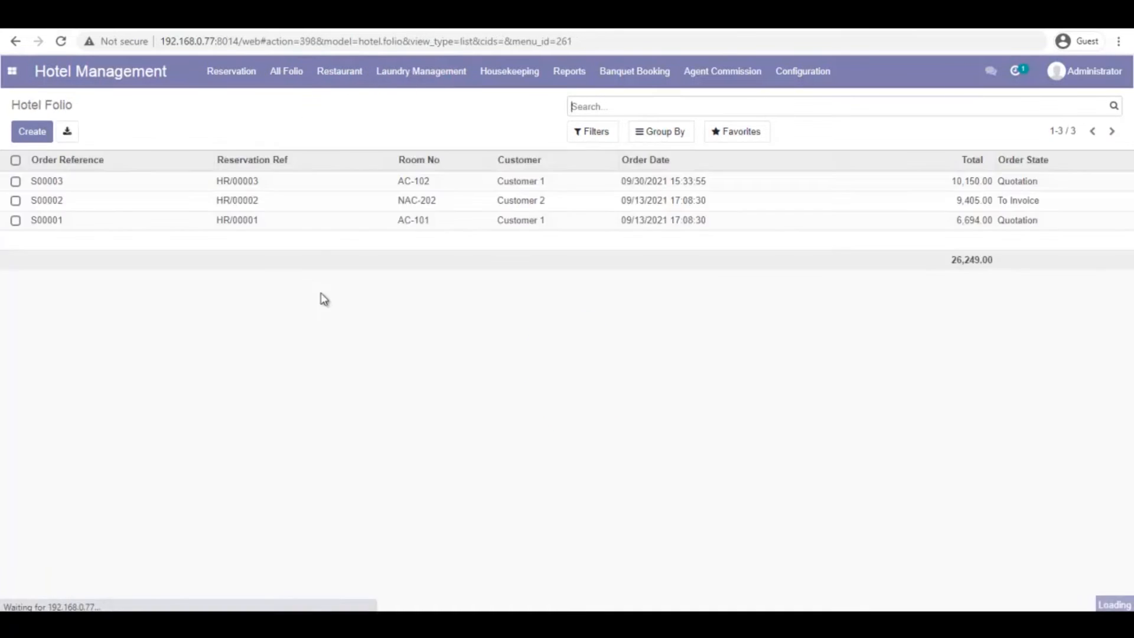
left_click(49, 188)
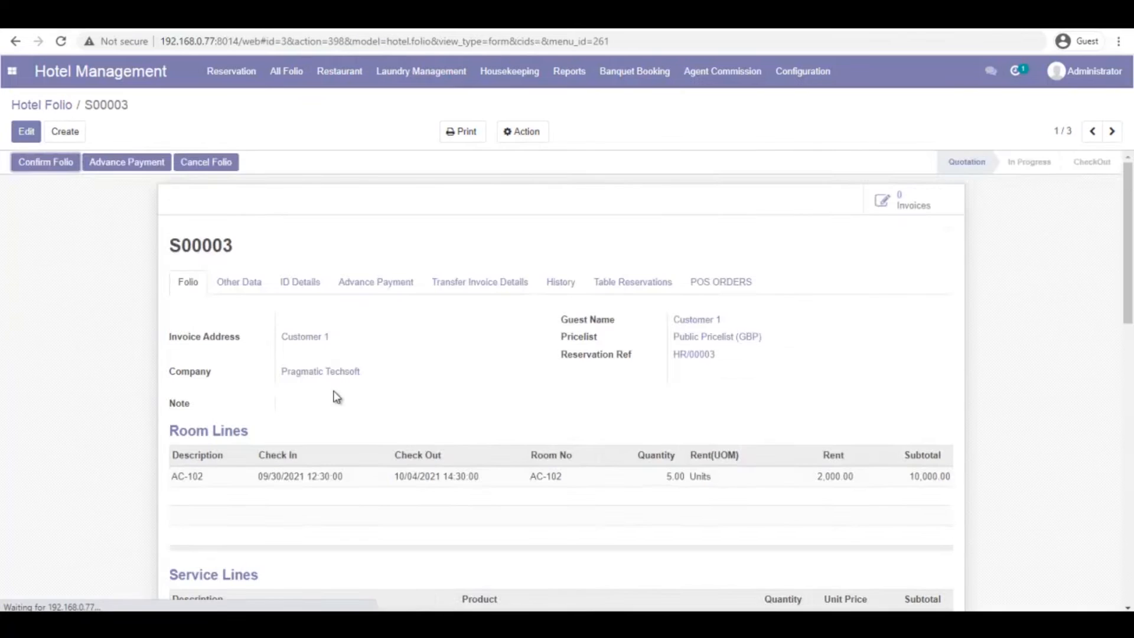
scroll(360, 419, "down", 5)
scroll(362, 424, "down", 2)
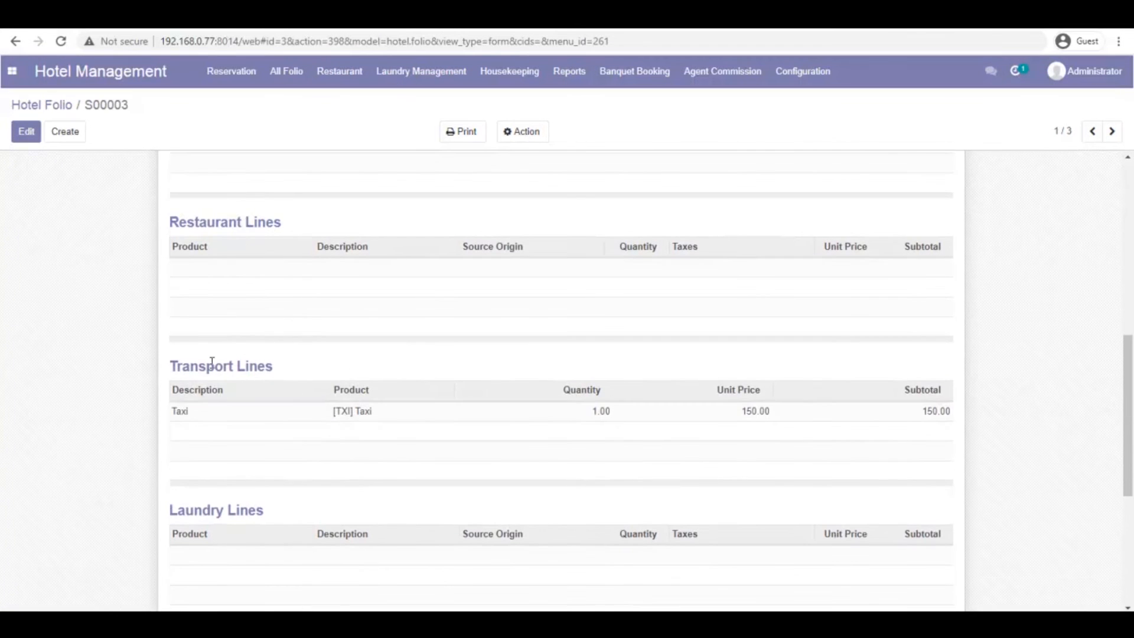
left_click_drag(191, 371, 312, 377)
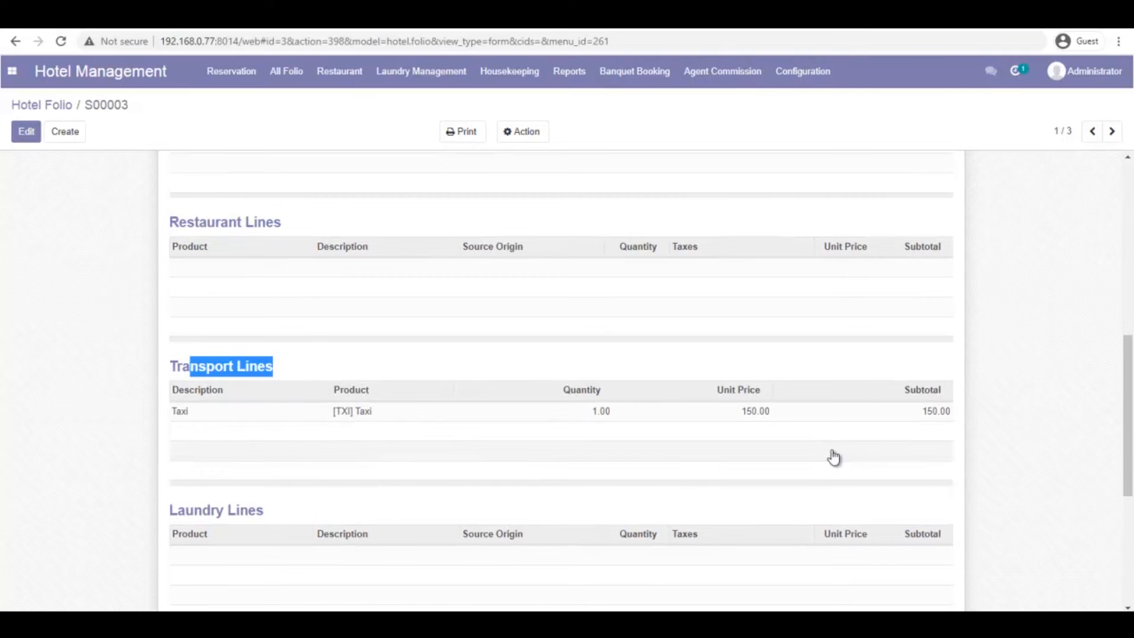
scroll(916, 431, "down", 5)
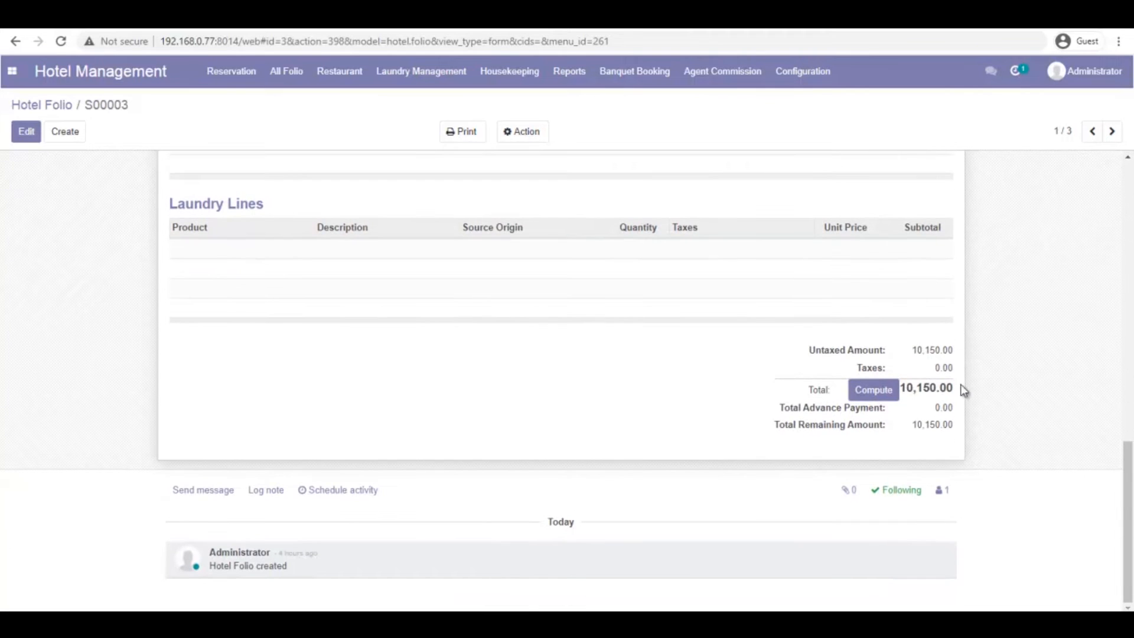
scroll(909, 393, "up", 9)
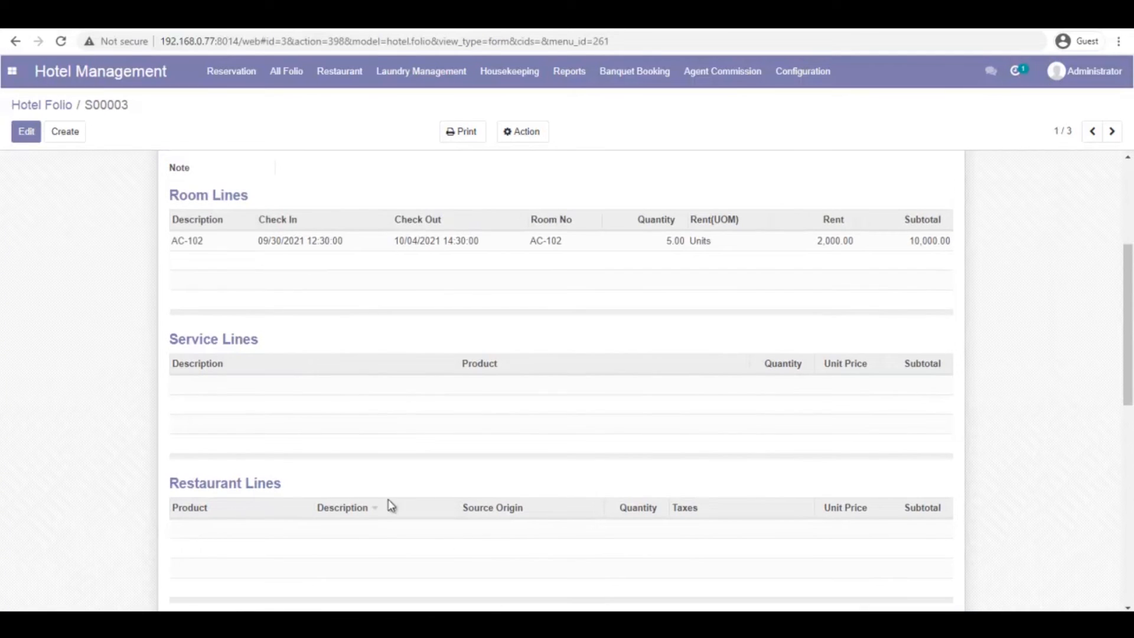
Add a Gym service line at 150.00 to folio S00003 and save, bringing the total to 10,300.00
left_click(26, 131)
scroll(305, 467, "down", 3)
scroll(248, 411, "down", 3)
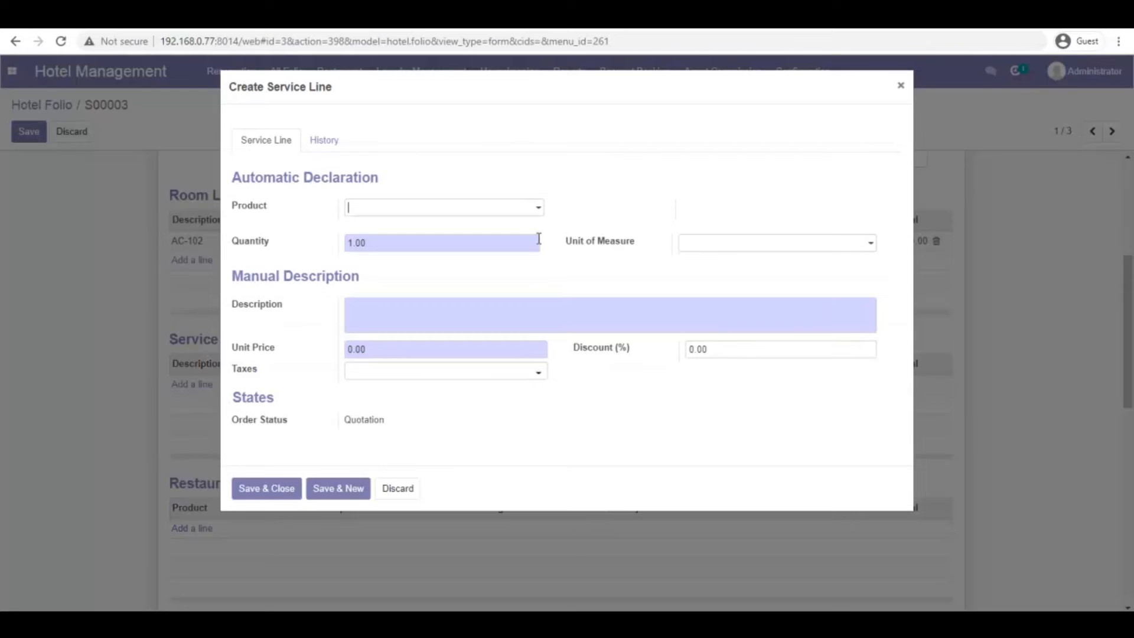
left_click(537, 213)
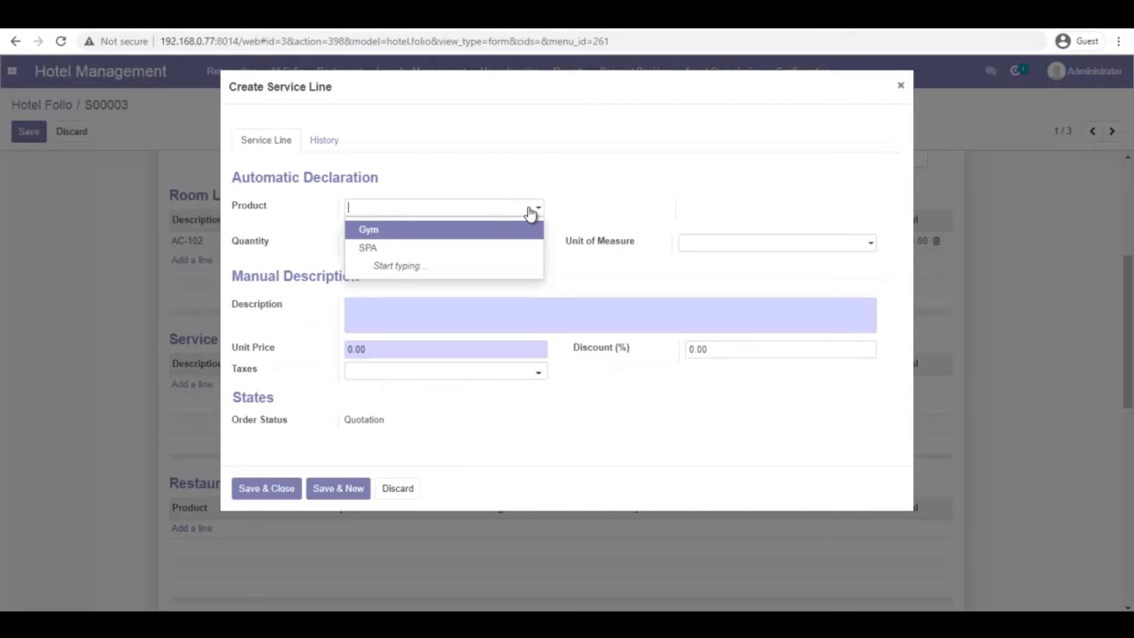
left_click(404, 229)
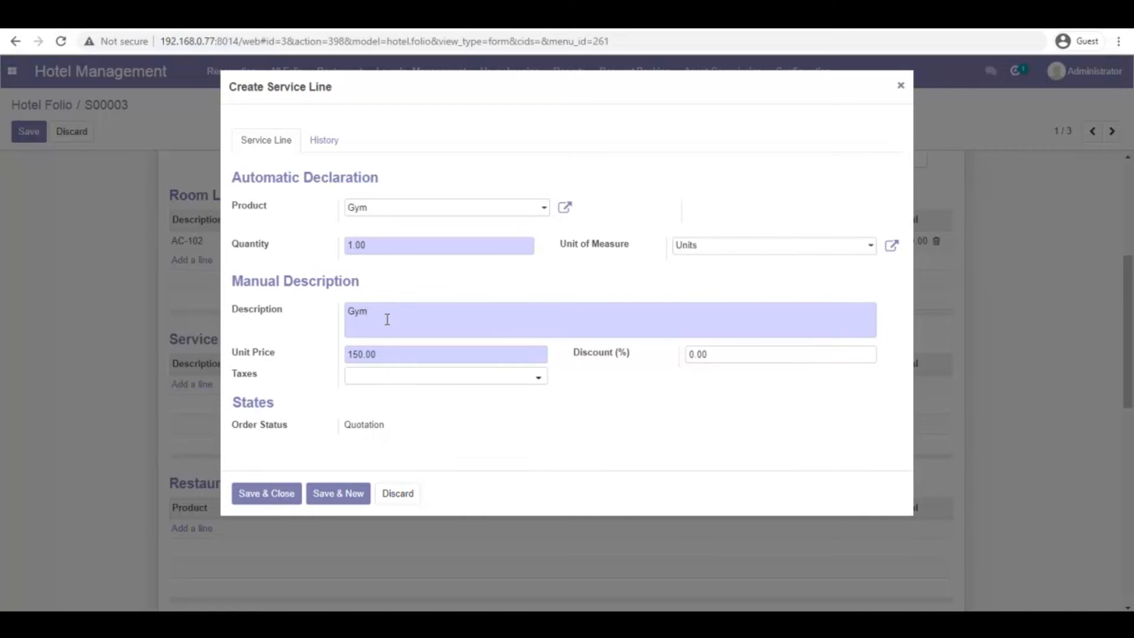
left_click(267, 494)
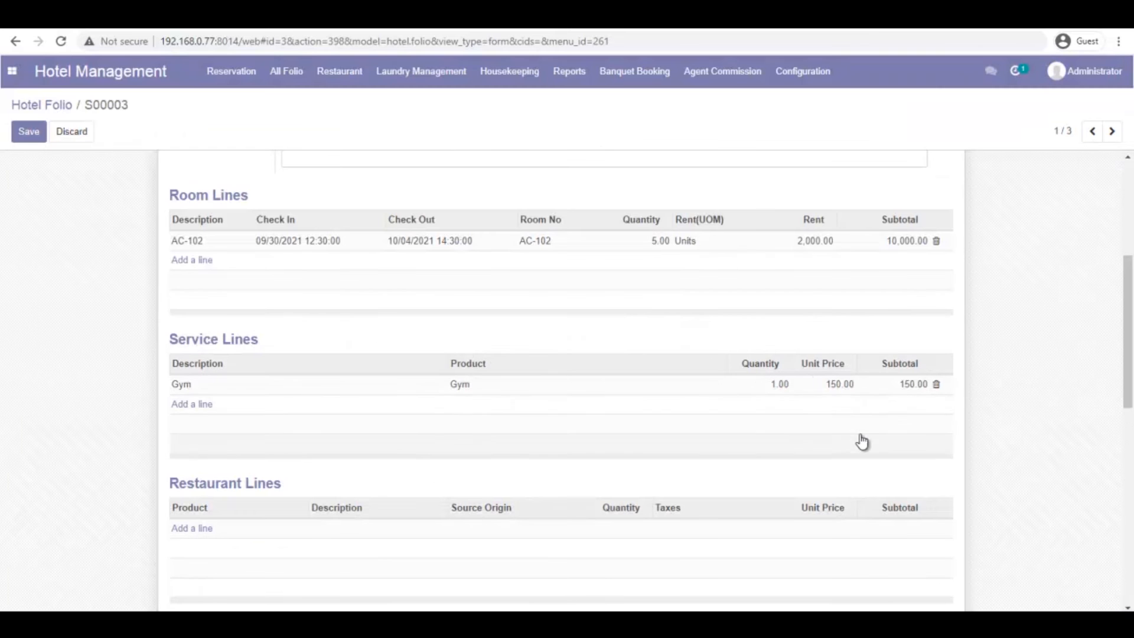
scroll(1001, 417, "down", 10)
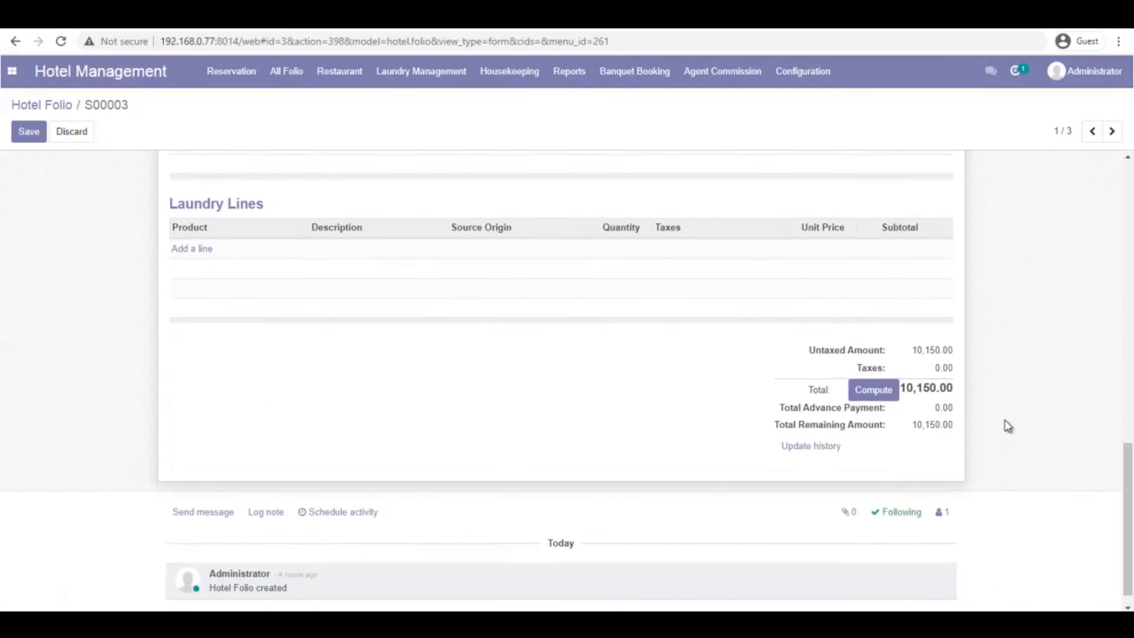
left_click(29, 132)
scroll(902, 366, "up", 5)
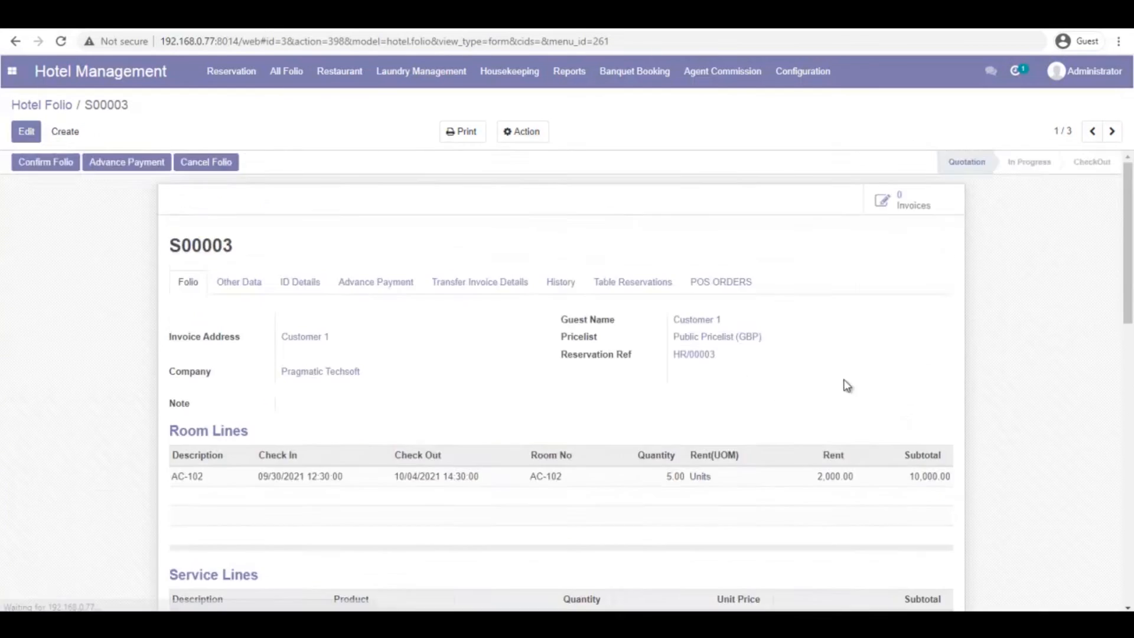
scroll(902, 367, "down", 10)
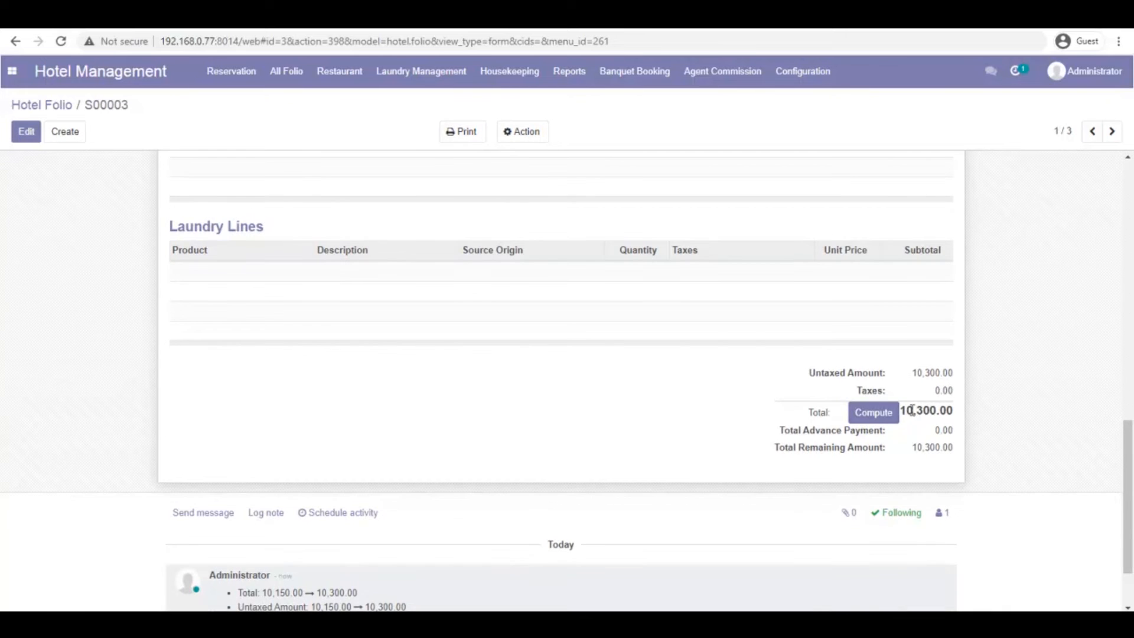
scroll(827, 393, "up", 15)
scroll(532, 367, "down", 8)
scroll(400, 344, "down", 2)
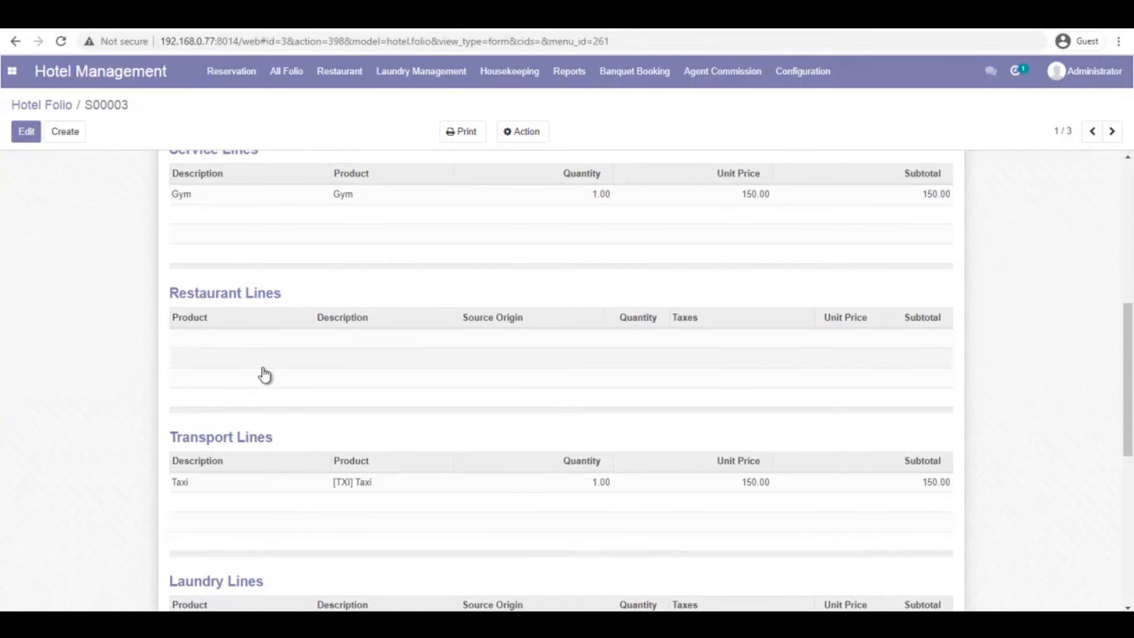
left_click(337, 72)
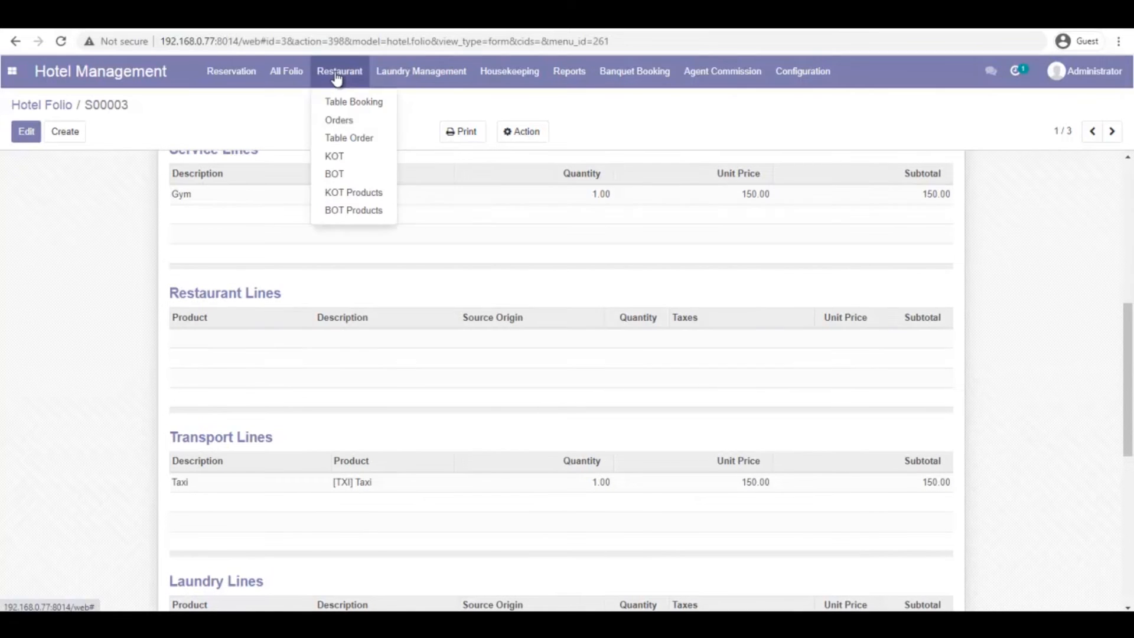
Start a new restaurant table order assigned to room AC-102, without adding a table
left_click(362, 138)
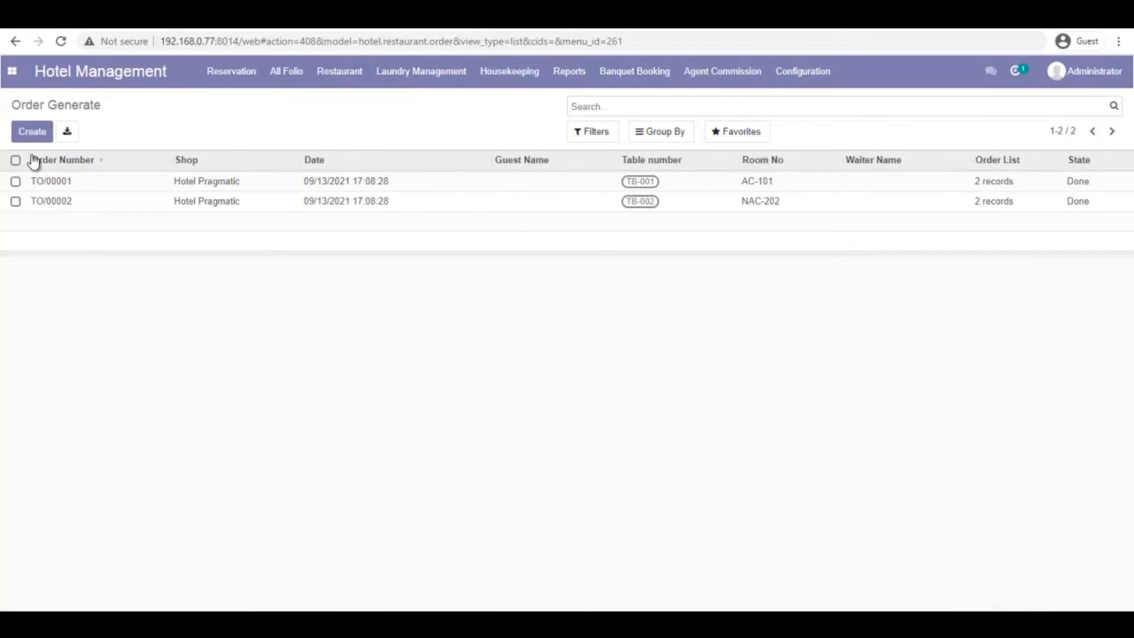
left_click(33, 131)
left_click(529, 294)
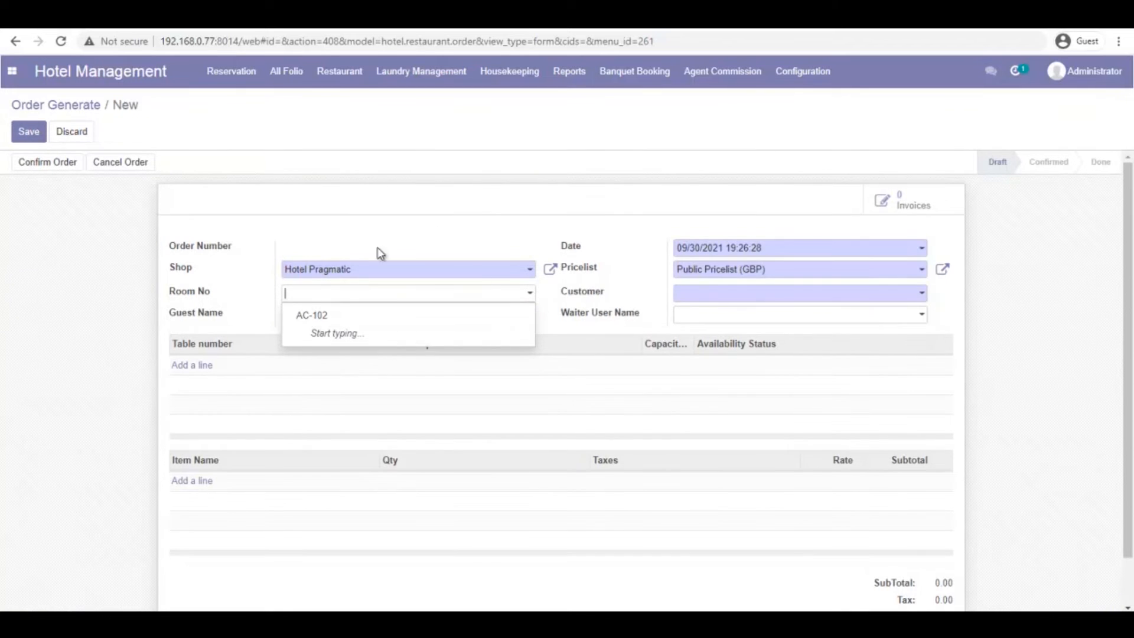
left_click(287, 216)
left_click(530, 294)
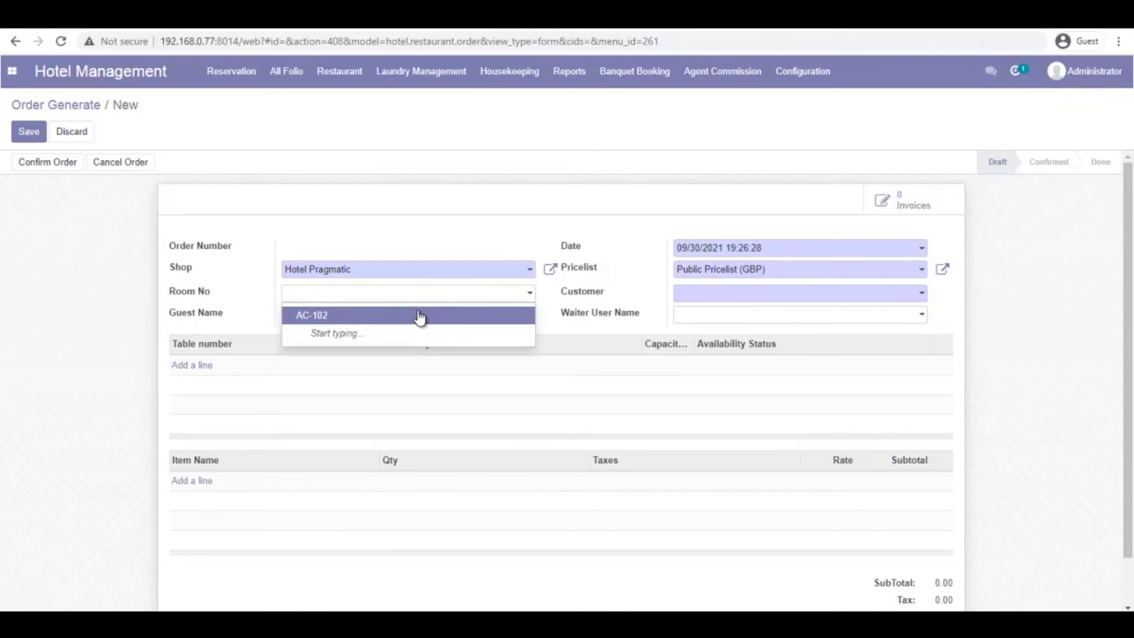
left_click(420, 316)
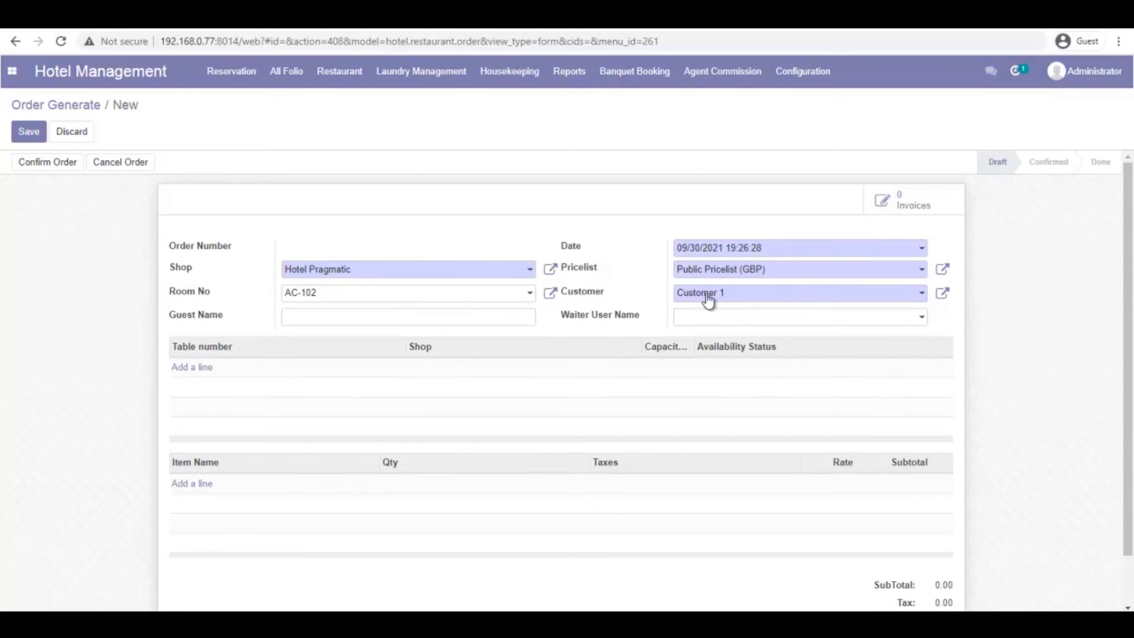
left_click(195, 368)
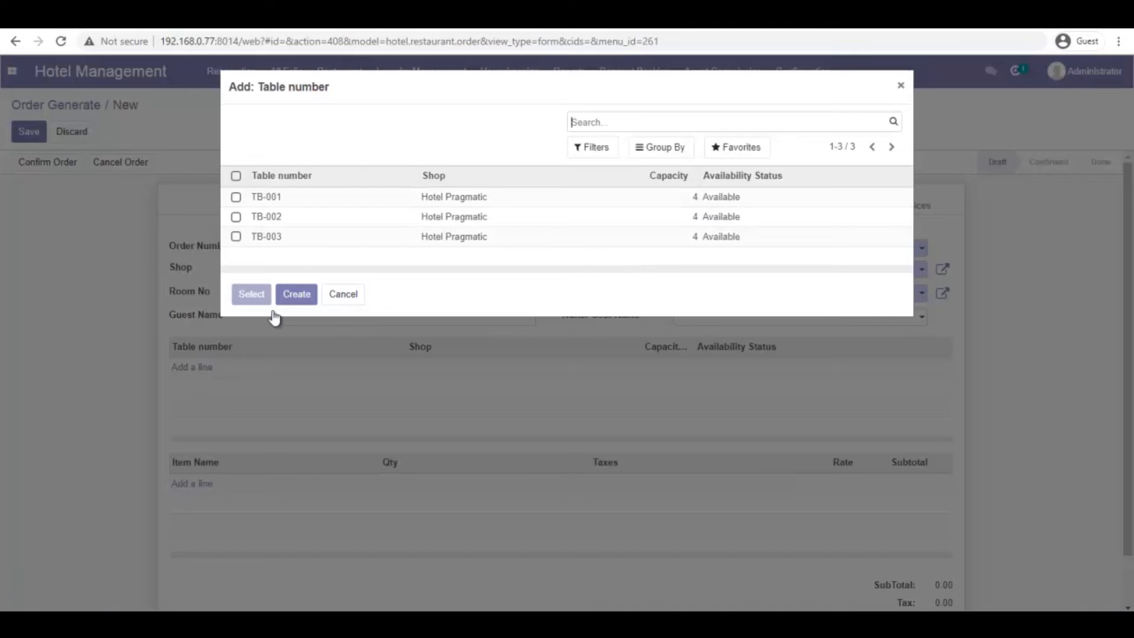
left_click(237, 197)
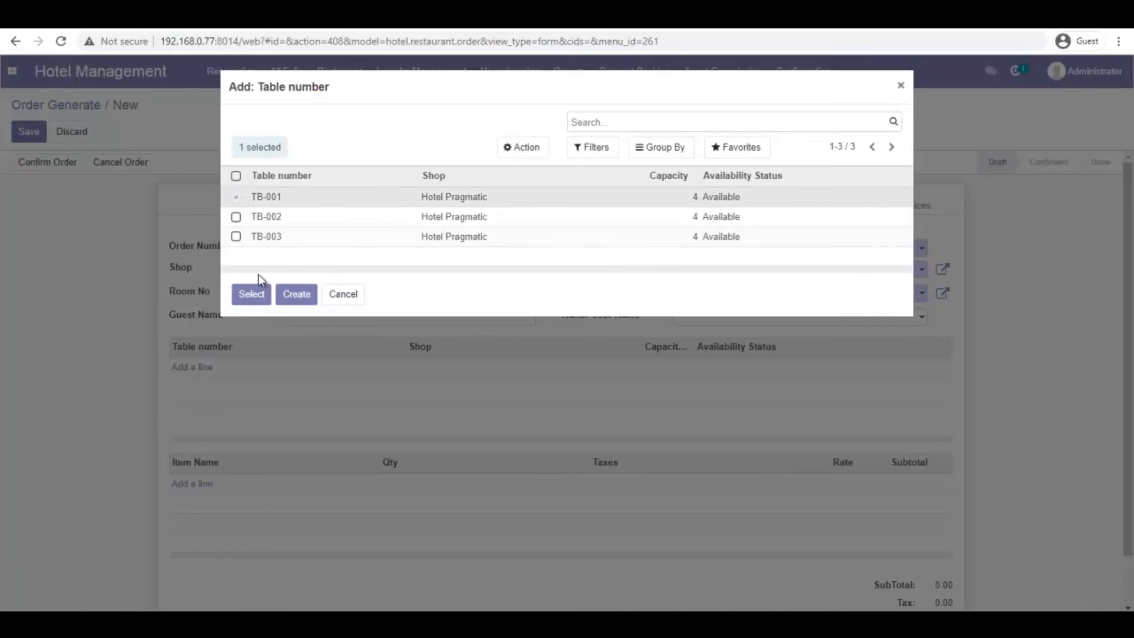
left_click(349, 295)
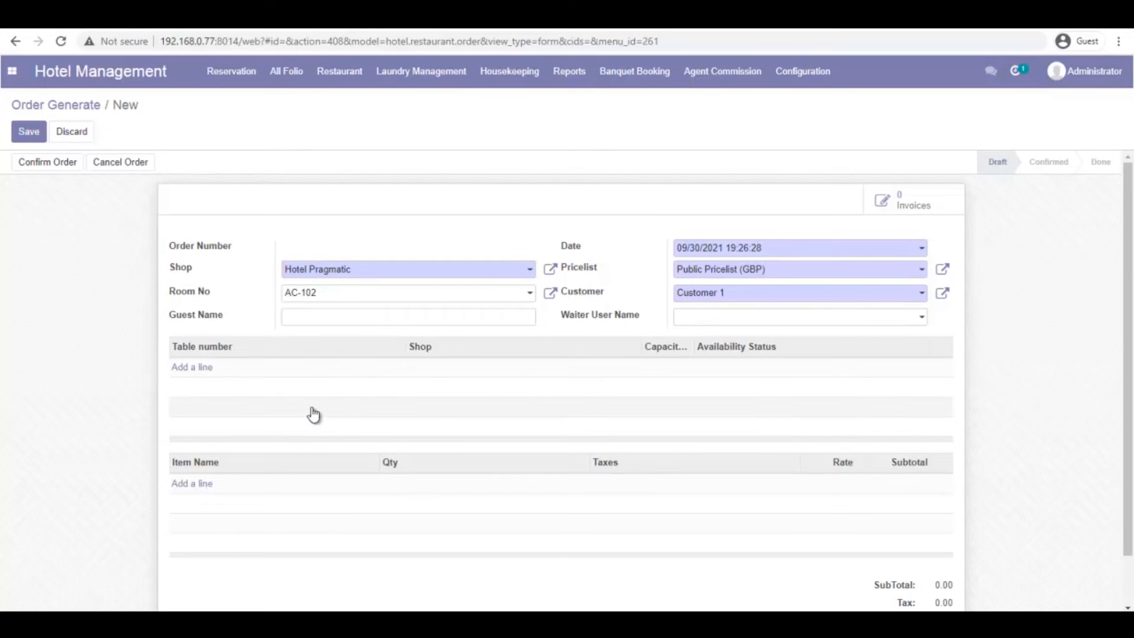
Add 2 Coca Cola and French Fries lines to the order and save it as TO/00003
left_click(198, 486)
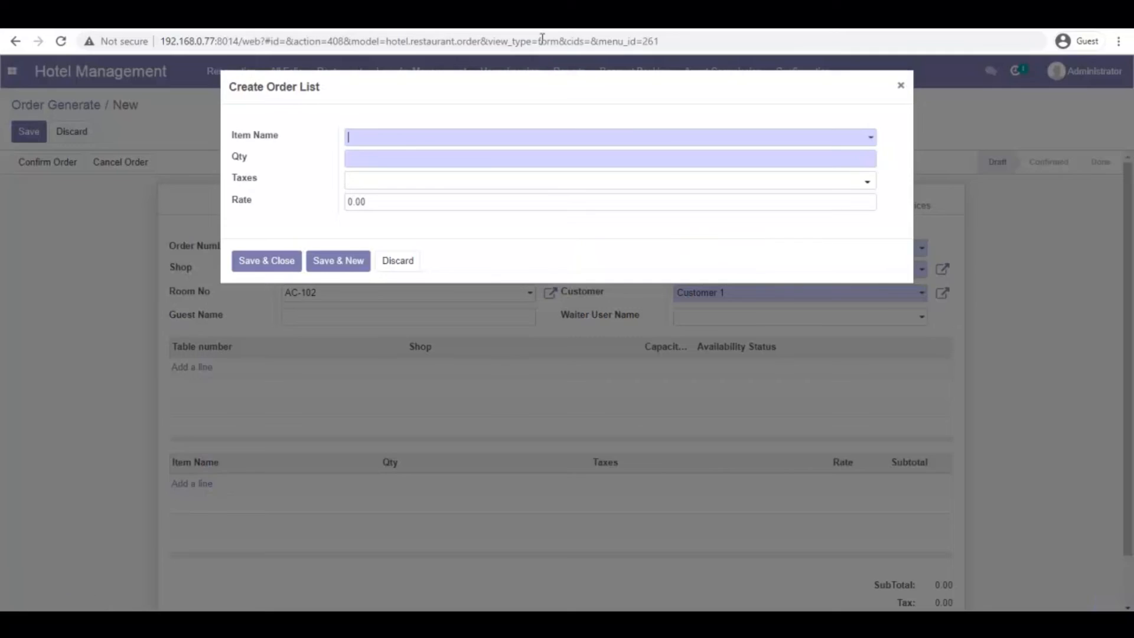
left_click(552, 141)
left_click(461, 161)
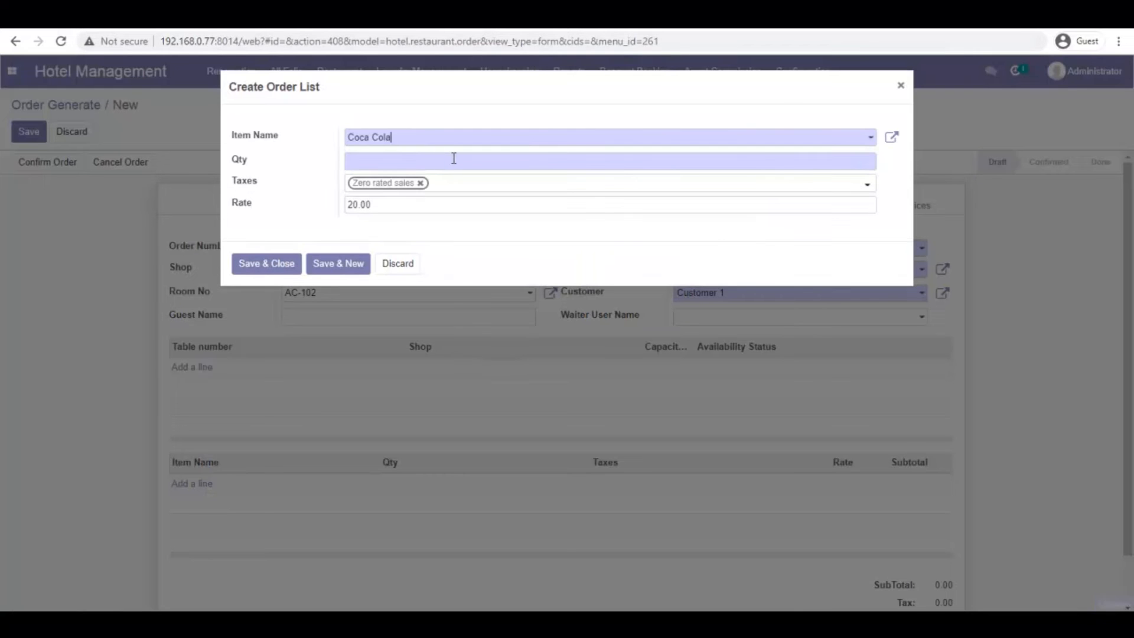
left_click(489, 166)
type("2")
left_click(276, 262)
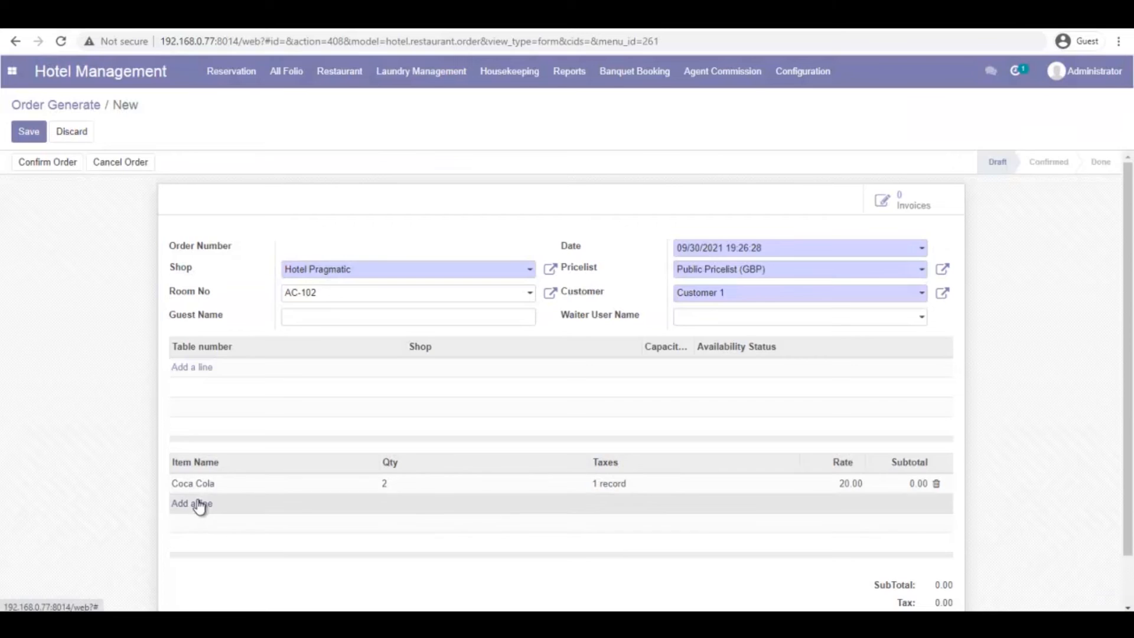
left_click(200, 506)
left_click(418, 141)
left_click(413, 178)
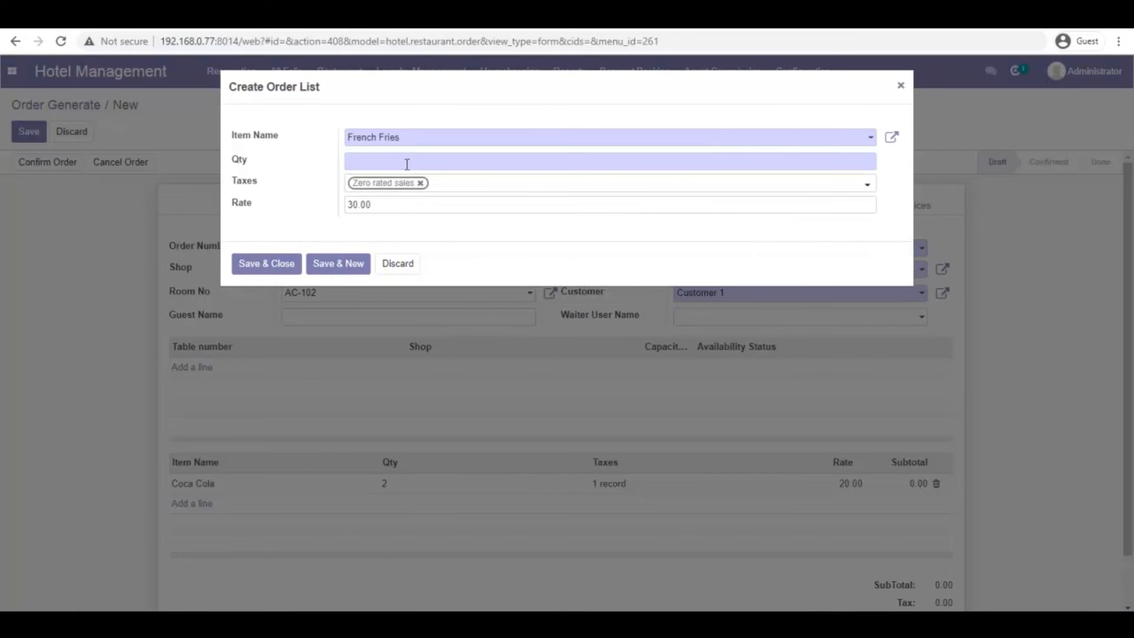
left_click(269, 263)
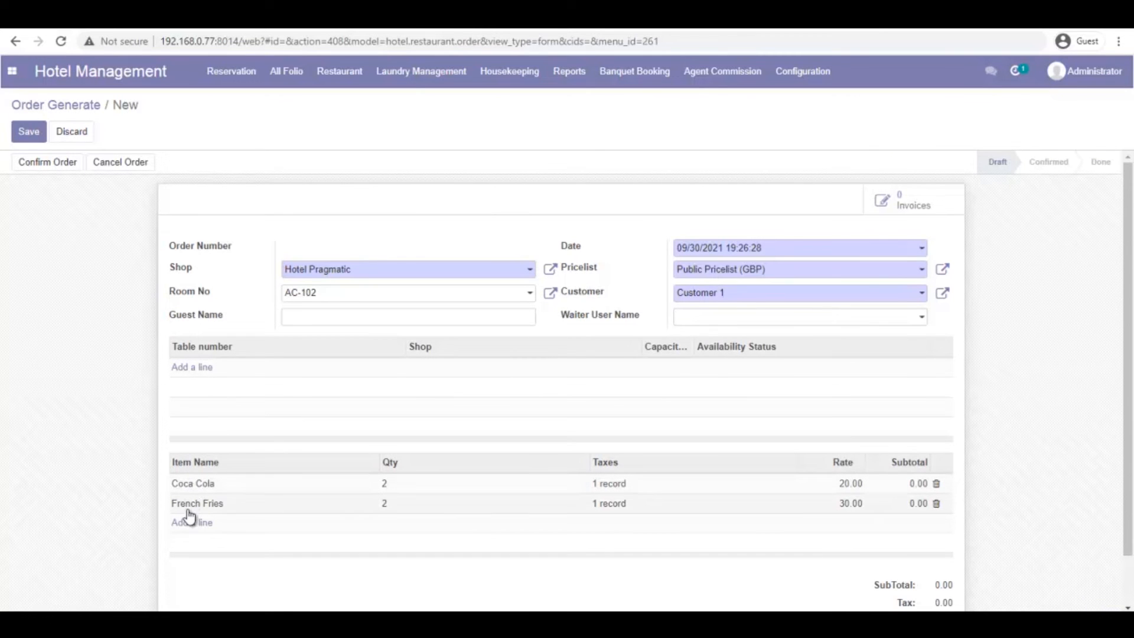
left_click(30, 134)
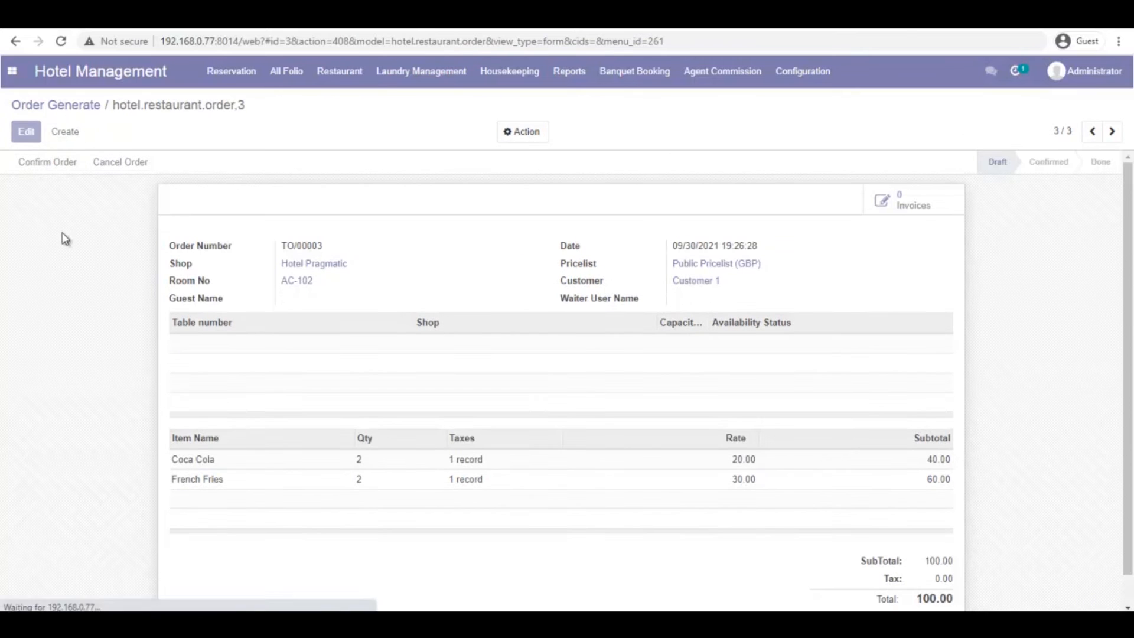
Confirm order TO/00003 and generate its KOT/BOT kitchen and bar tickets
left_click(49, 162)
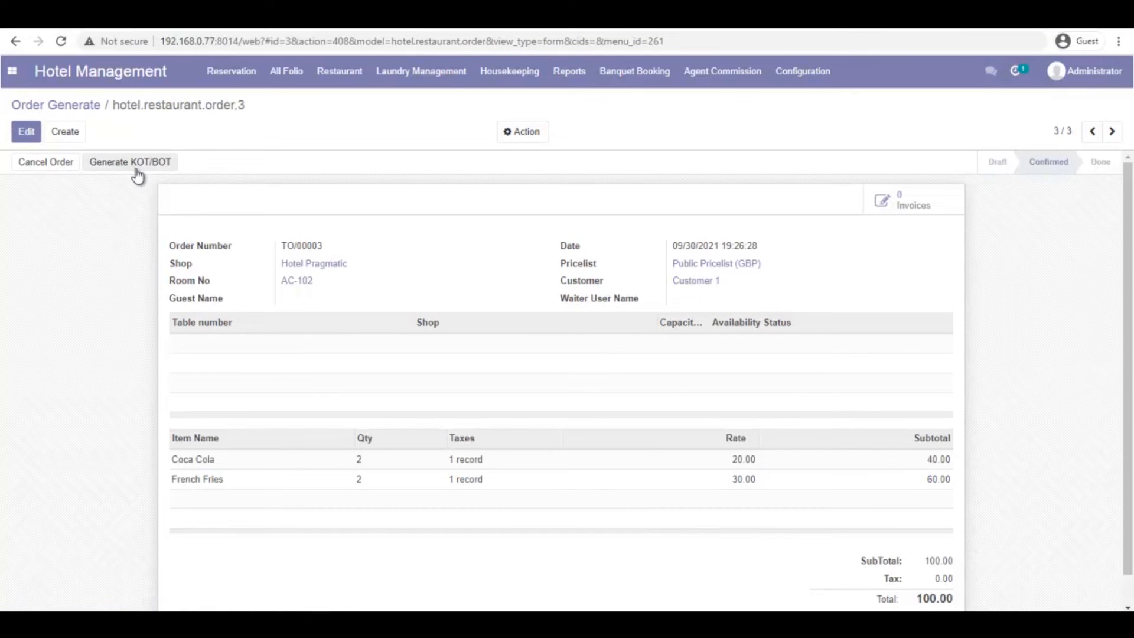
left_click(134, 164)
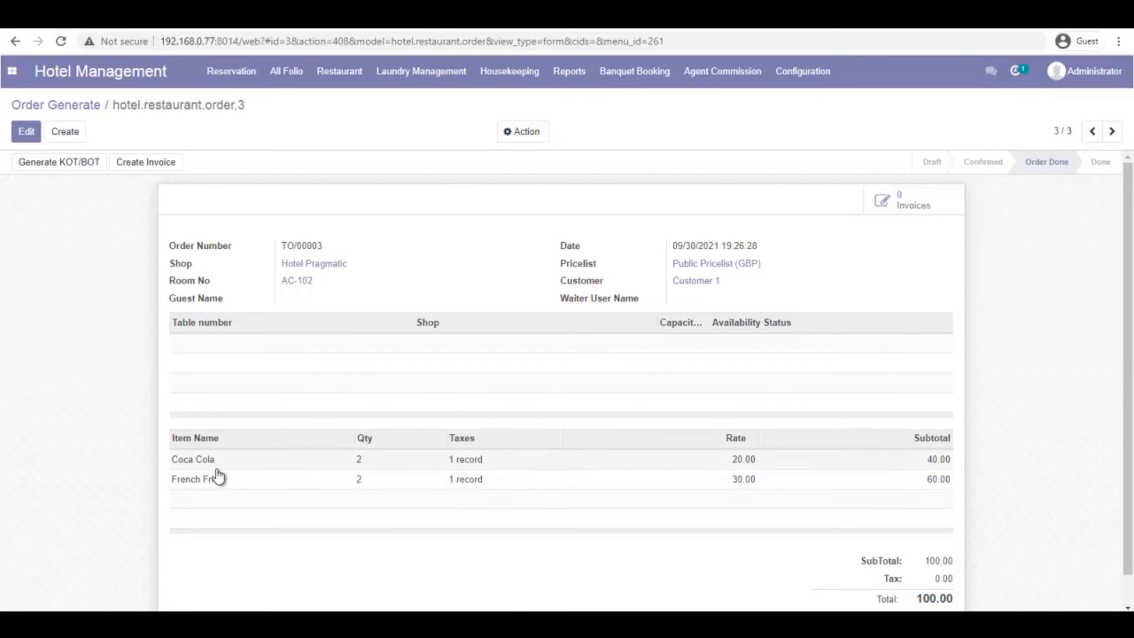
left_click(350, 76)
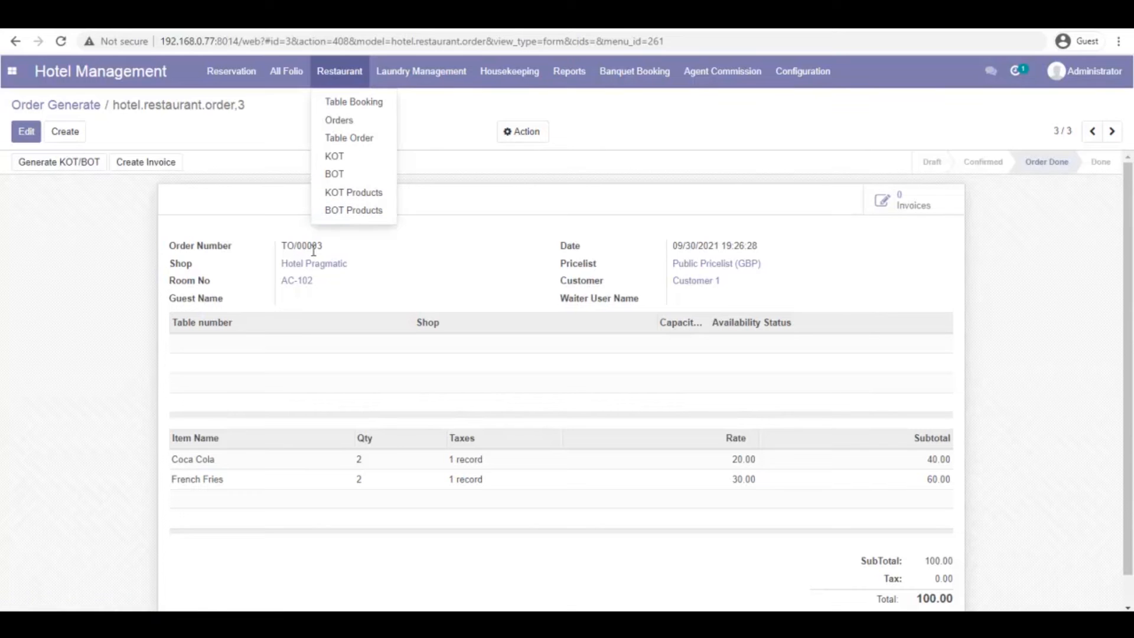
Process the French Fries kitchen ticket and mark it Done
left_click(365, 197)
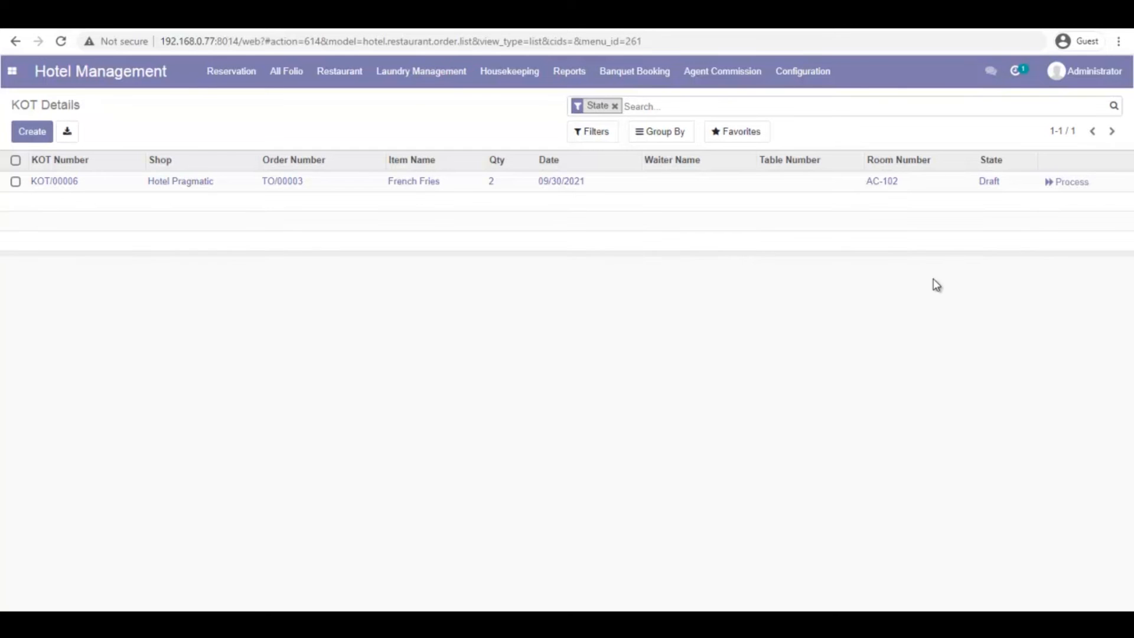
left_click(1074, 183)
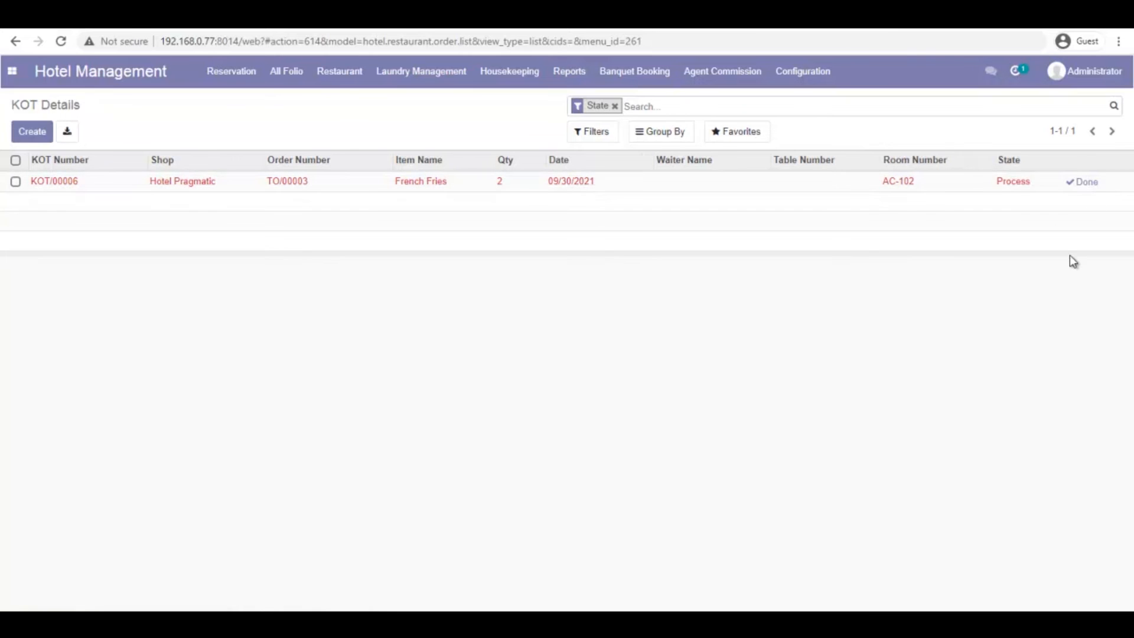
left_click(1087, 183)
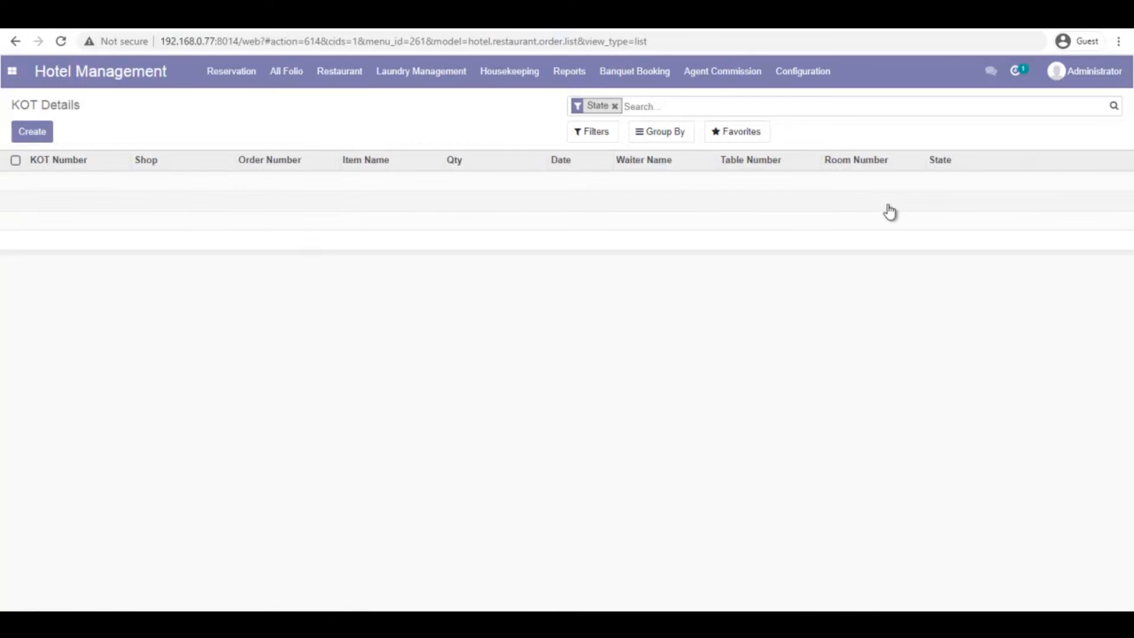
Process the Coca Cola bar ticket BOT/00003, mark it Done, and return to Table Orders
left_click(342, 77)
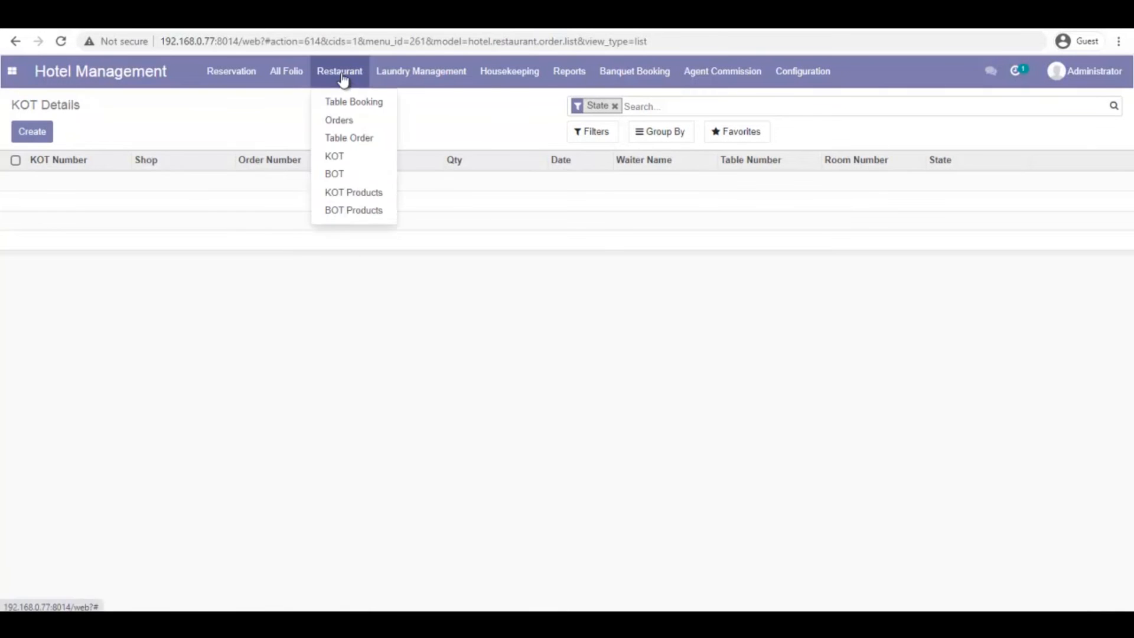
left_click(355, 210)
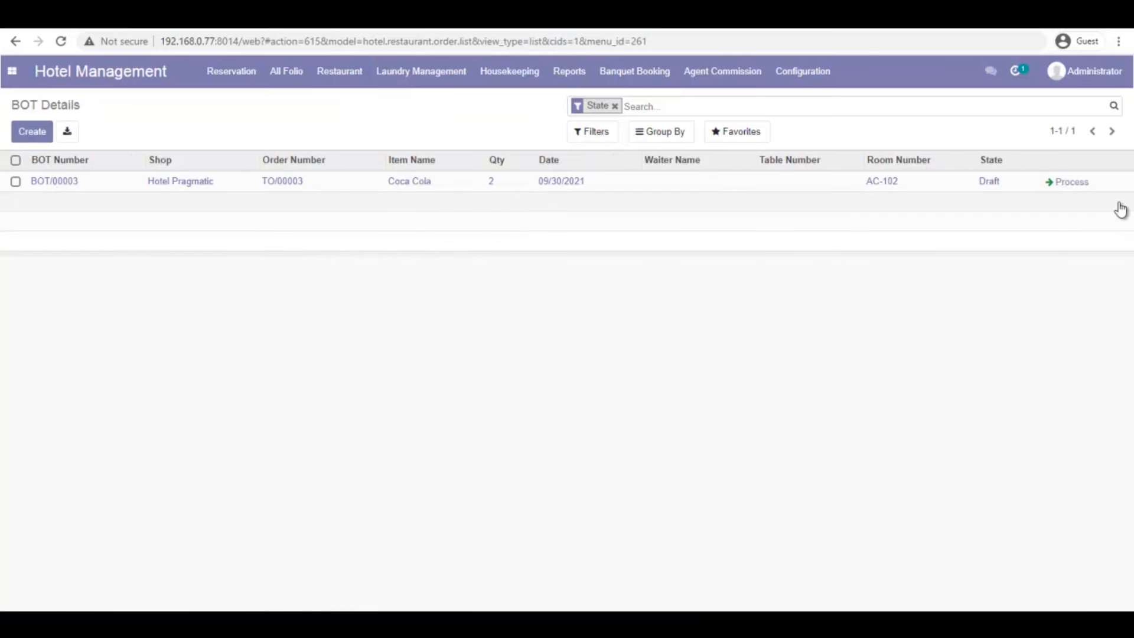
left_click(1067, 182)
left_click(1093, 183)
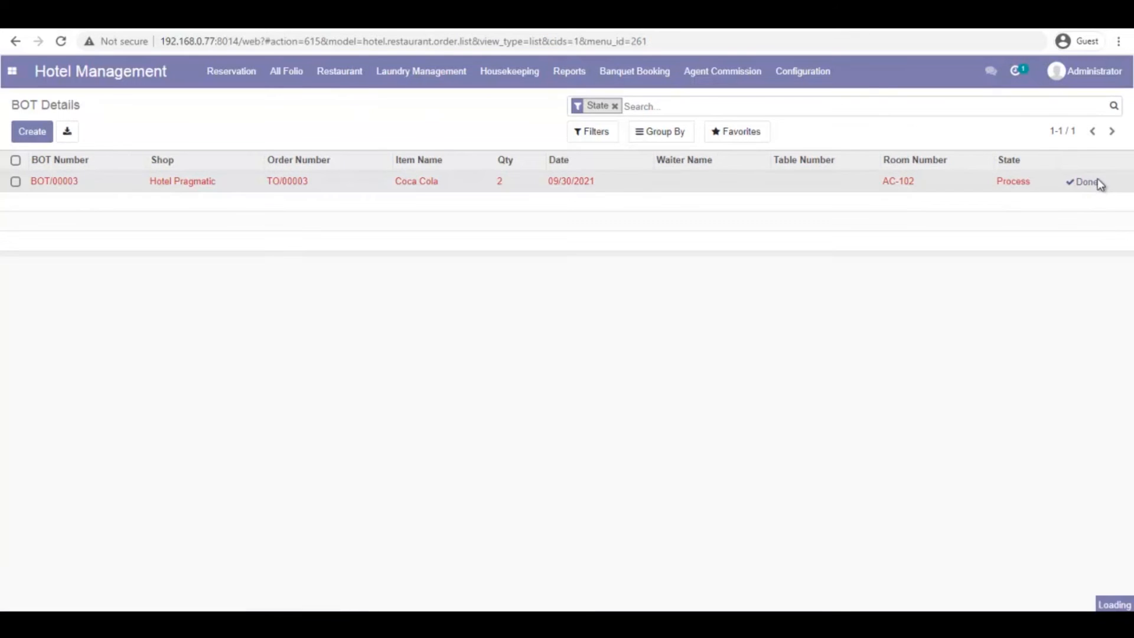
left_click(344, 75)
left_click(372, 142)
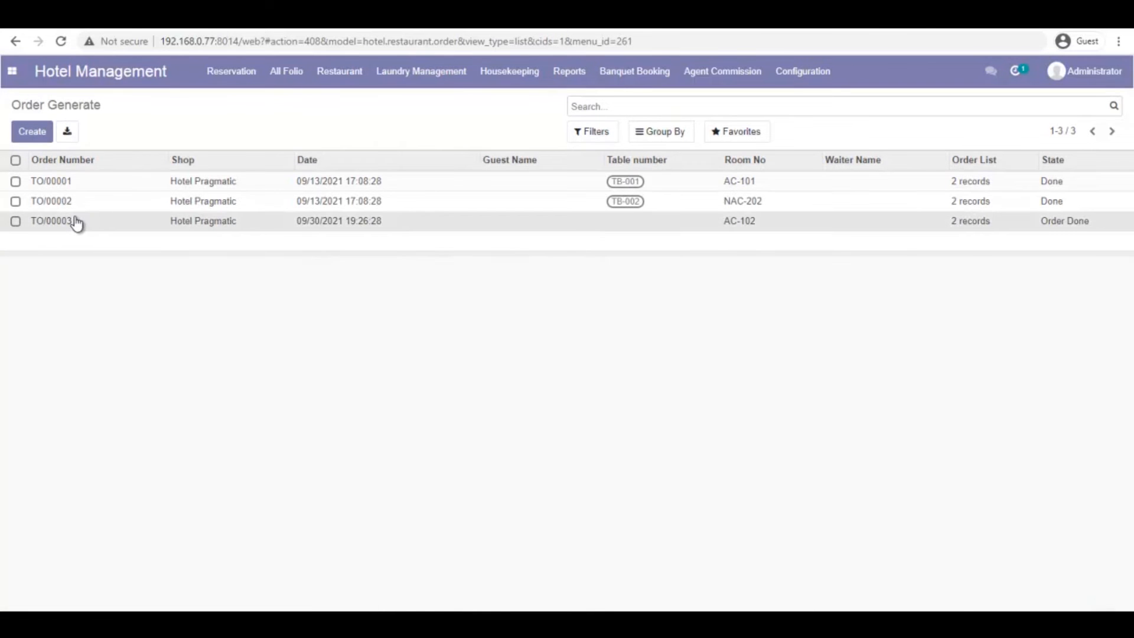
Invoice restaurant order TO/00003 so it reaches Done, then open folio S00003 (10,400.00)
left_click(76, 221)
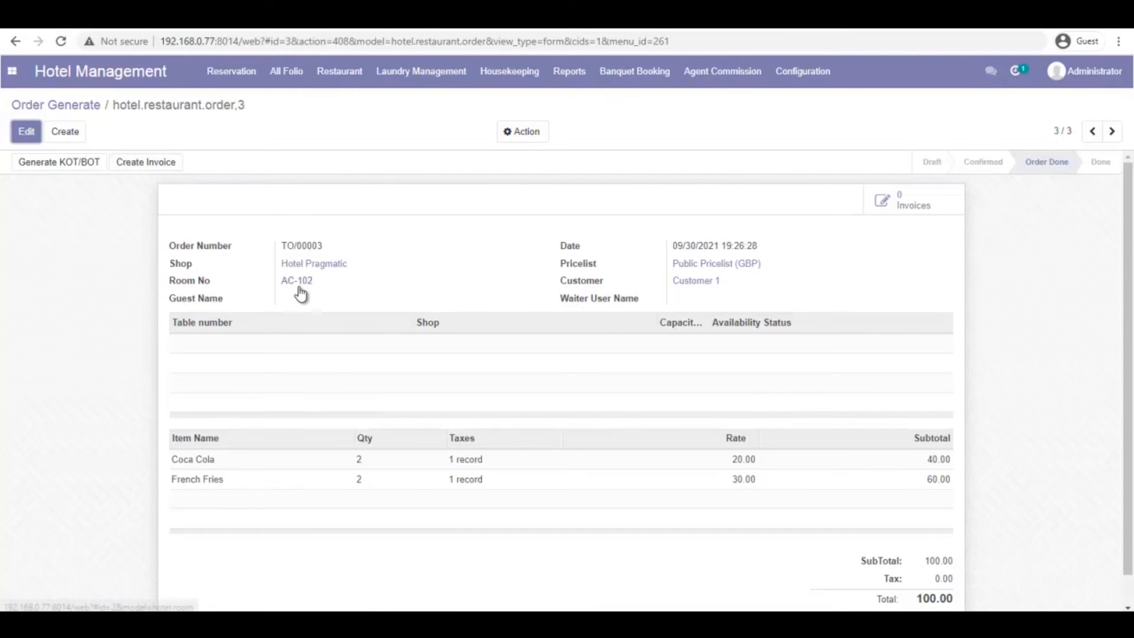
left_click(146, 165)
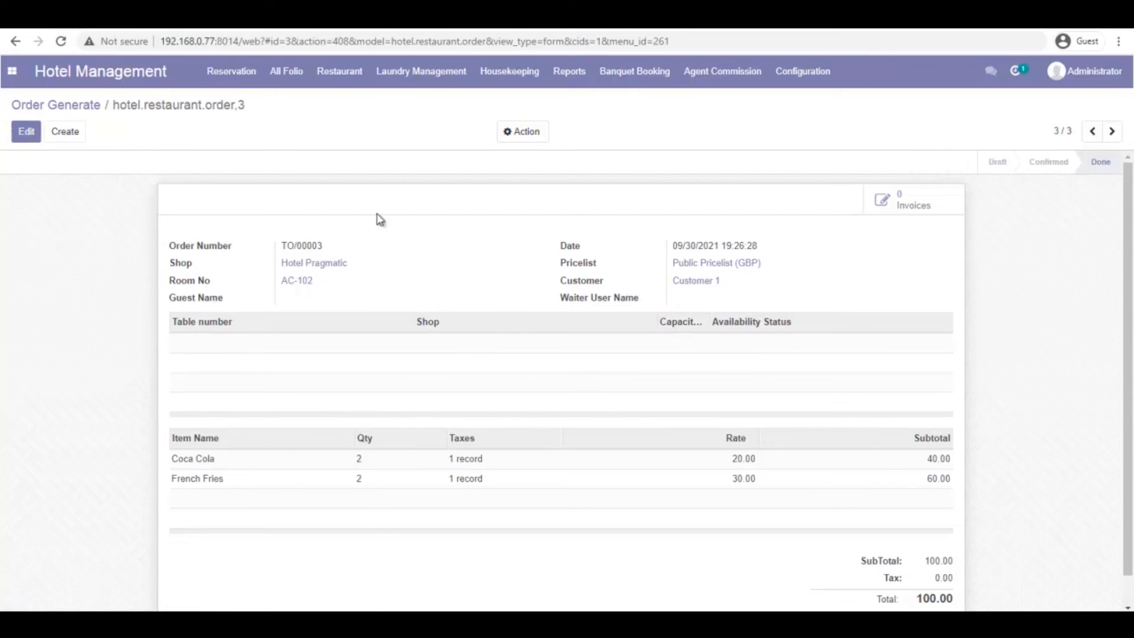
left_click(286, 71)
left_click(289, 104)
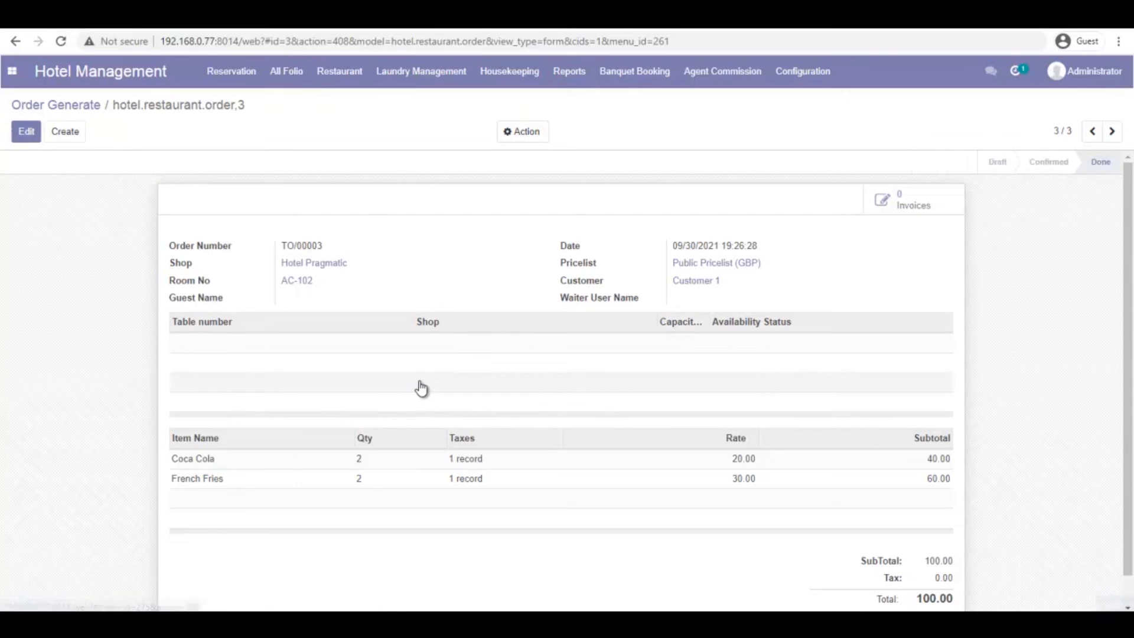
left_click(65, 184)
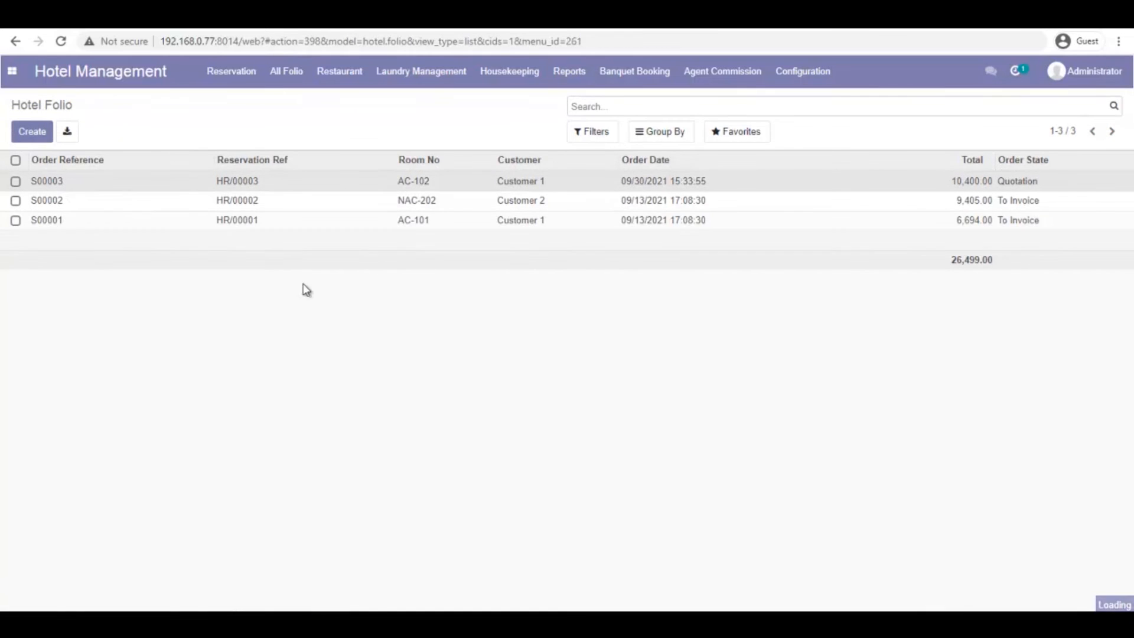
Check the Coca Cola and French Fries lines on folio S00003, then go to Laundry Service Requests
scroll(408, 361, "down", 8)
scroll(408, 361, "down", 6)
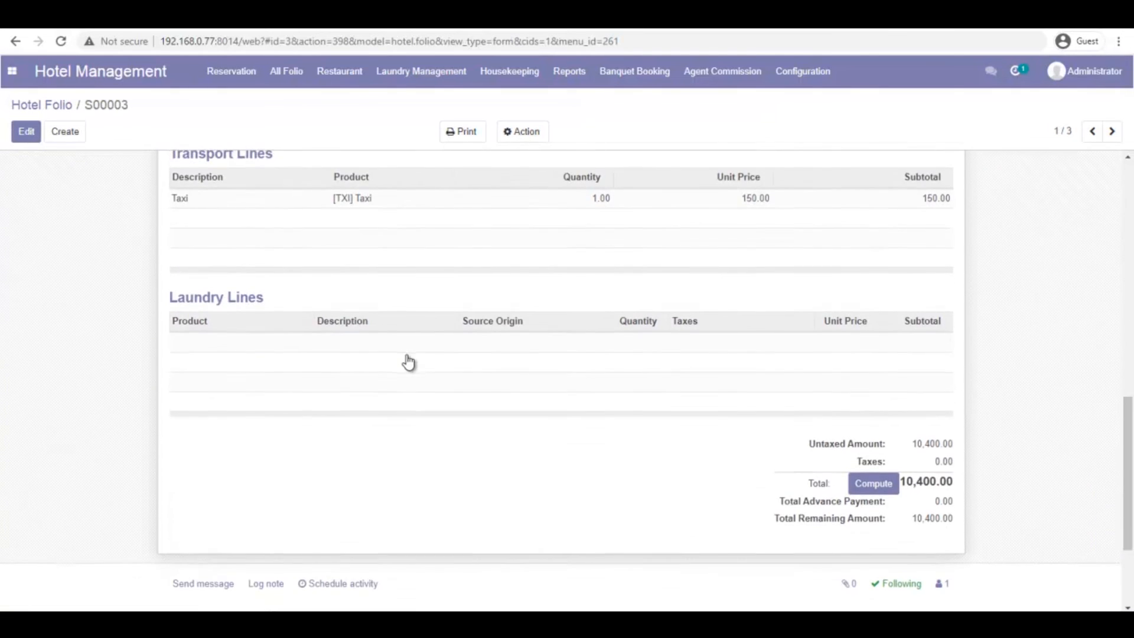
scroll(408, 361, "up", 4)
scroll(408, 361, "up", 2)
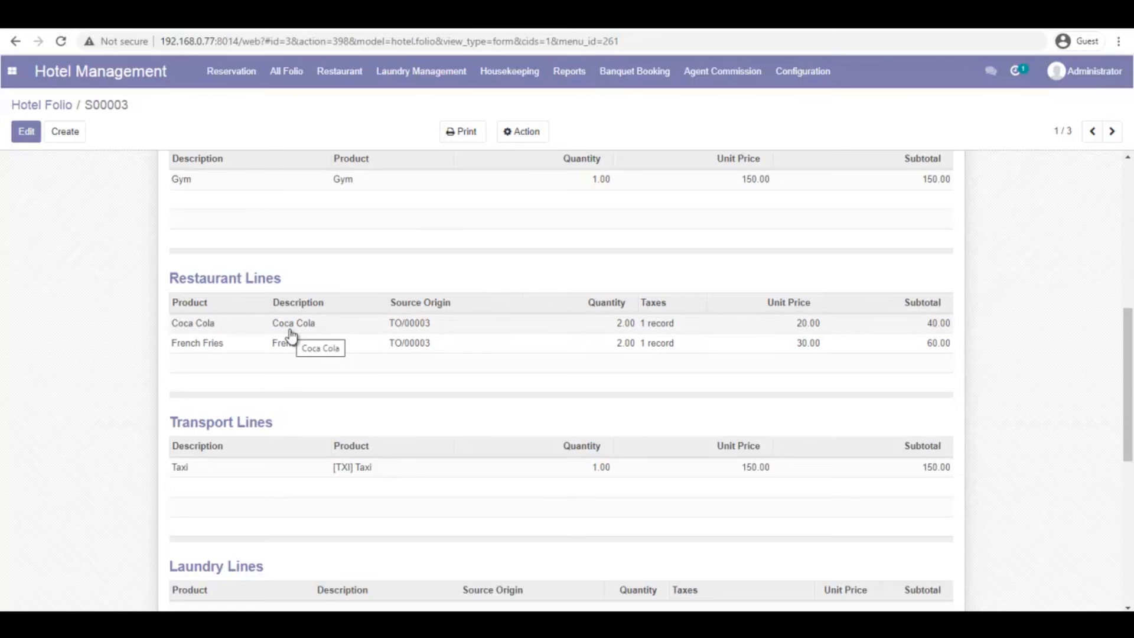
scroll(291, 336, "down", 3)
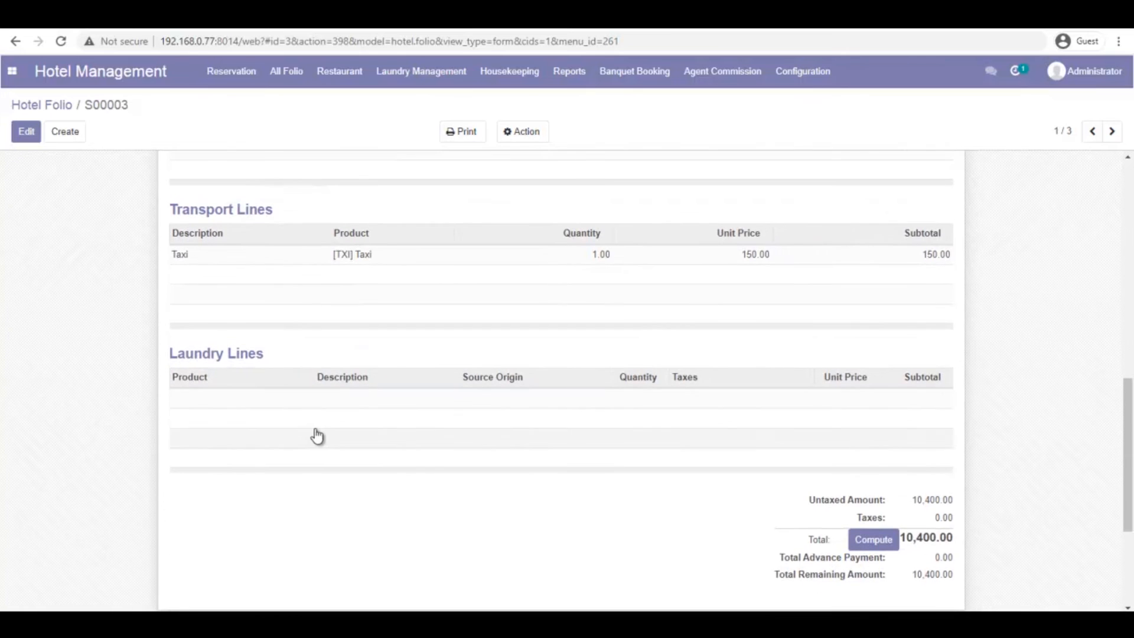
left_click(433, 74)
left_click(428, 107)
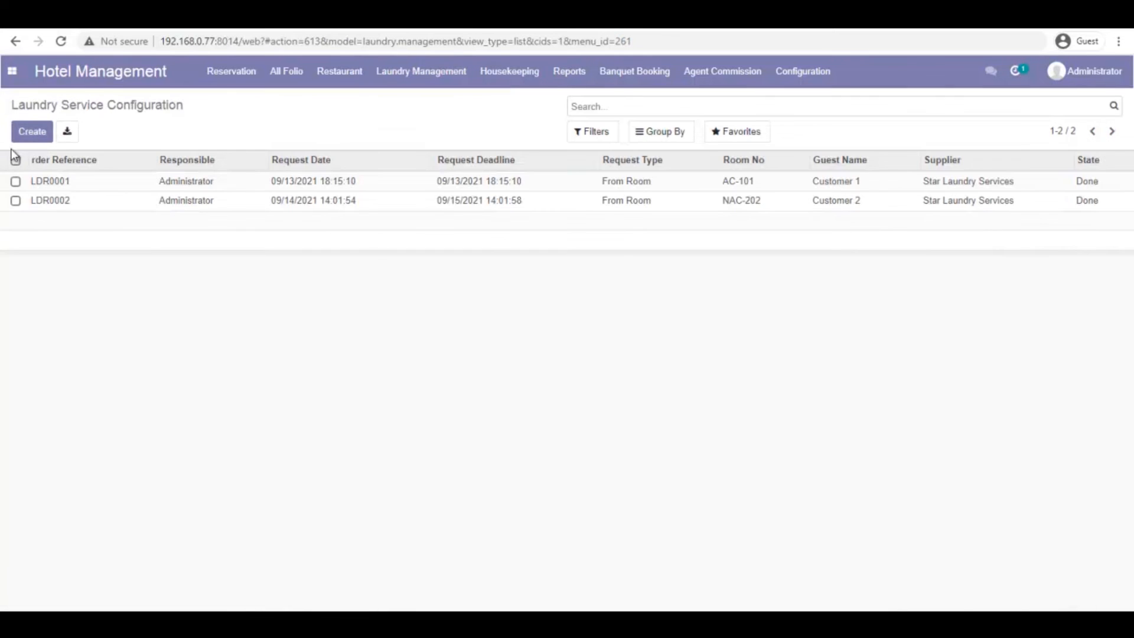
Create a new laundry service request with deadline 09/30/2021 22:39
left_click(32, 132)
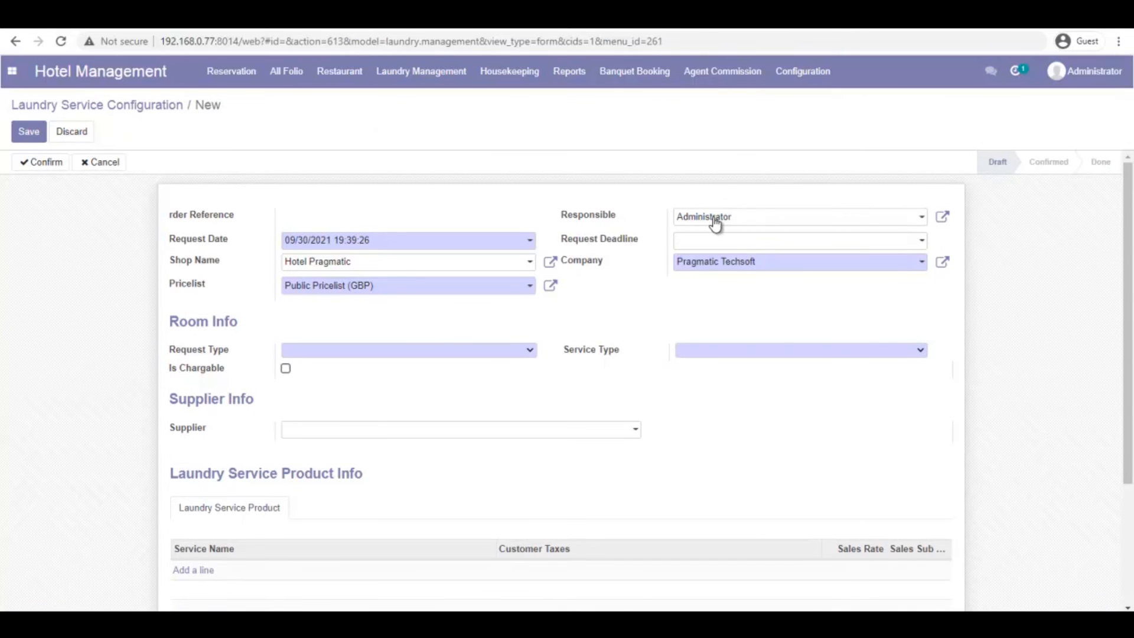
left_click(804, 242)
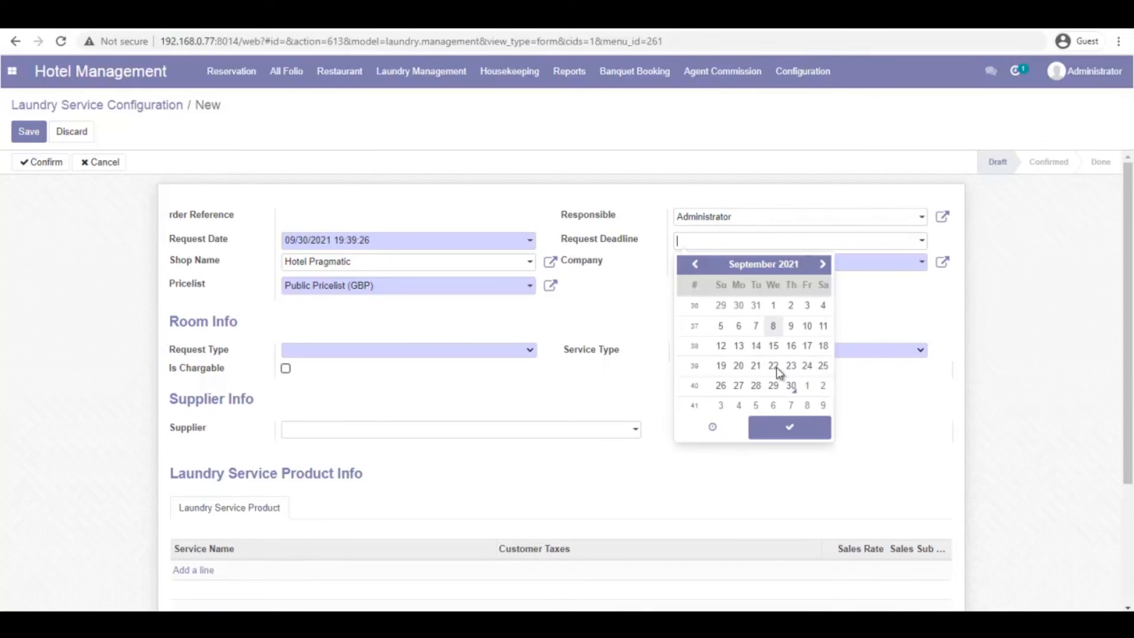
left_click(714, 427)
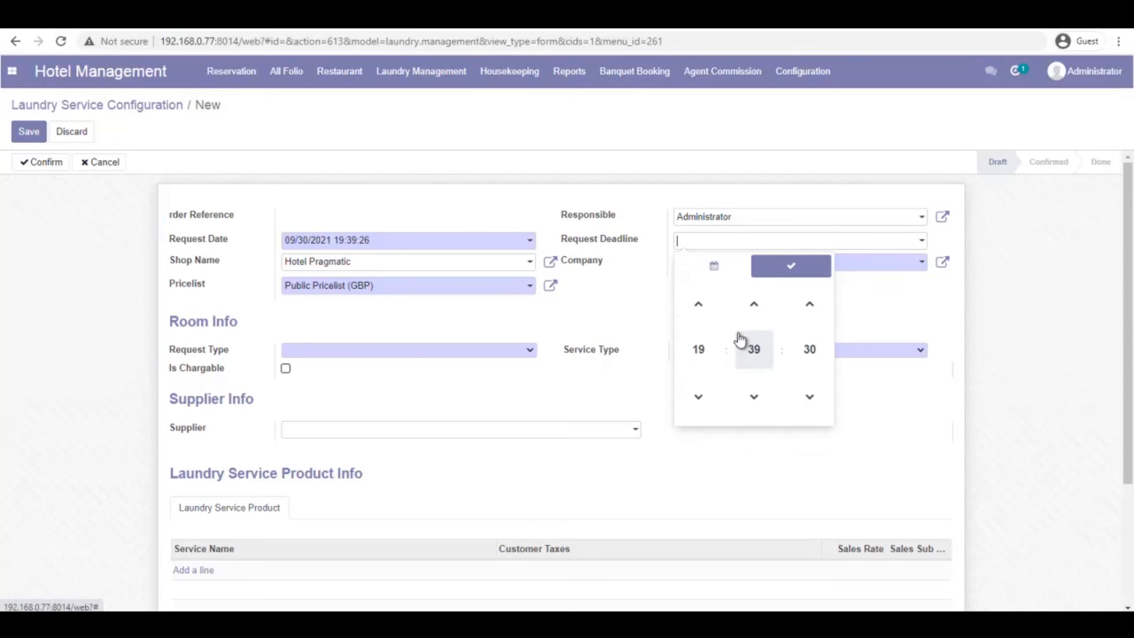
left_click(703, 306)
left_click(703, 306)
left_click(703, 306)
left_click(788, 263)
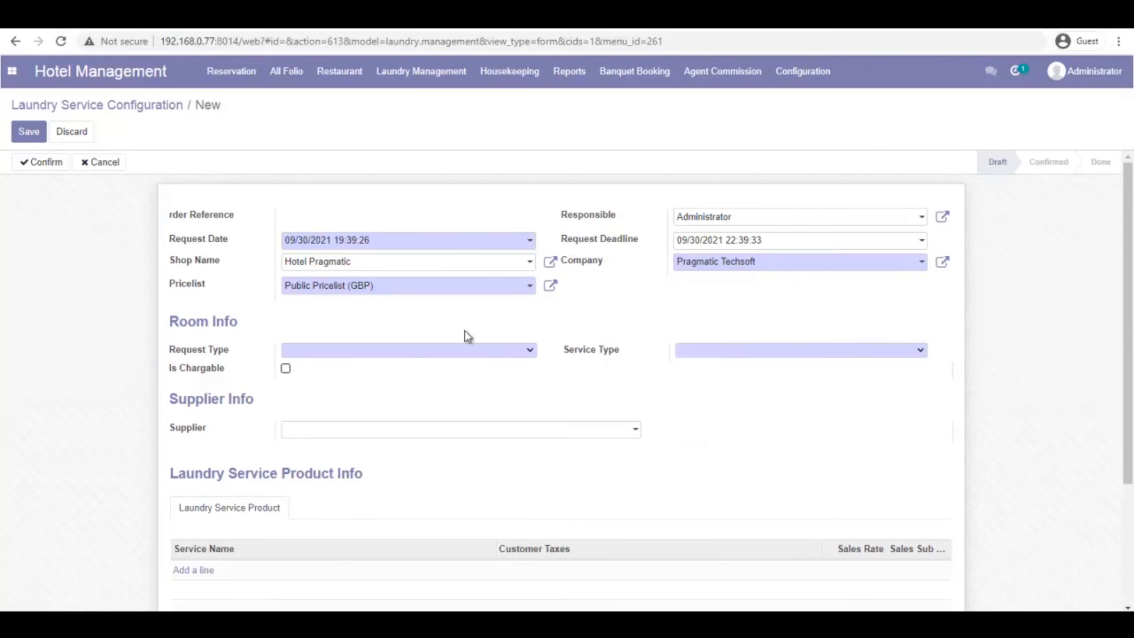
Set the request to From Room, Third Party, room AC-102, supplier Star Laundry Services
left_click(530, 350)
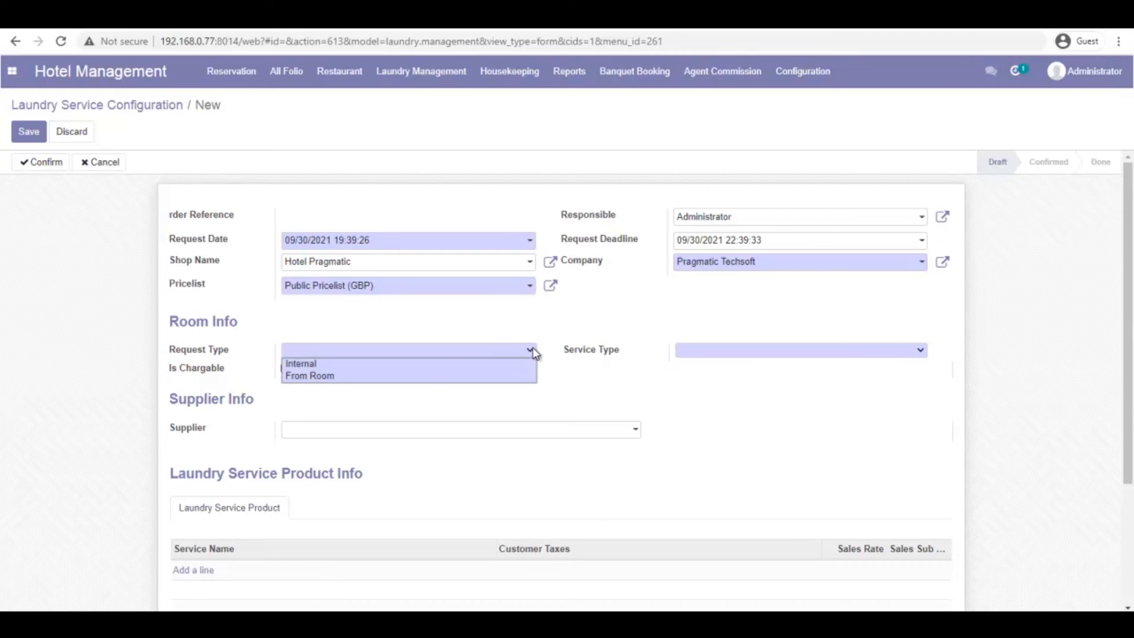
left_click(439, 377)
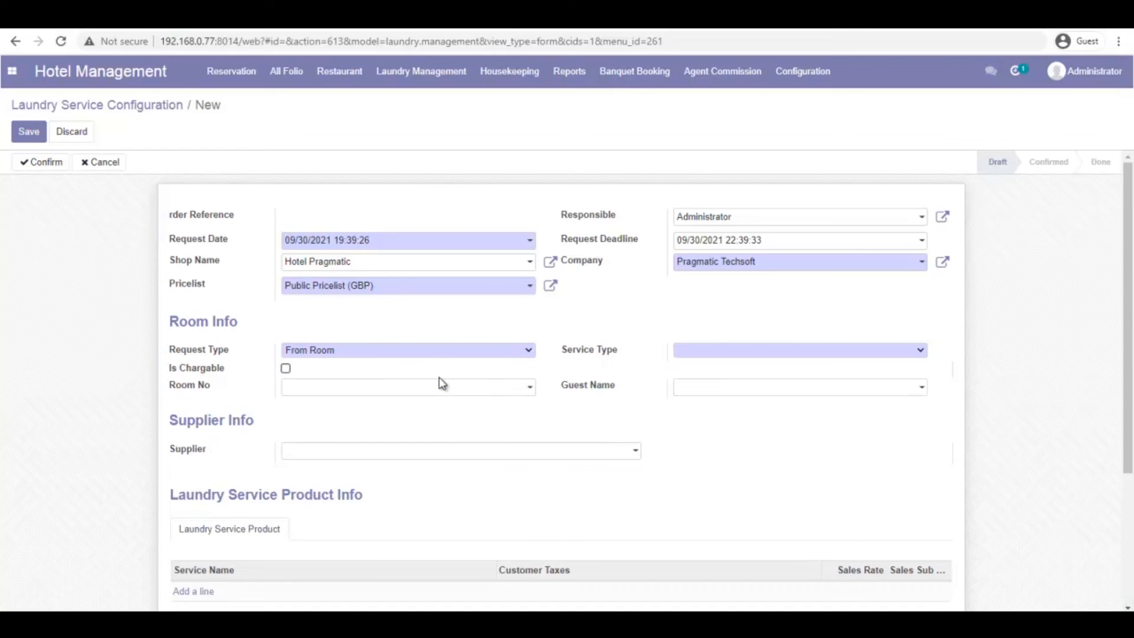
left_click(771, 352)
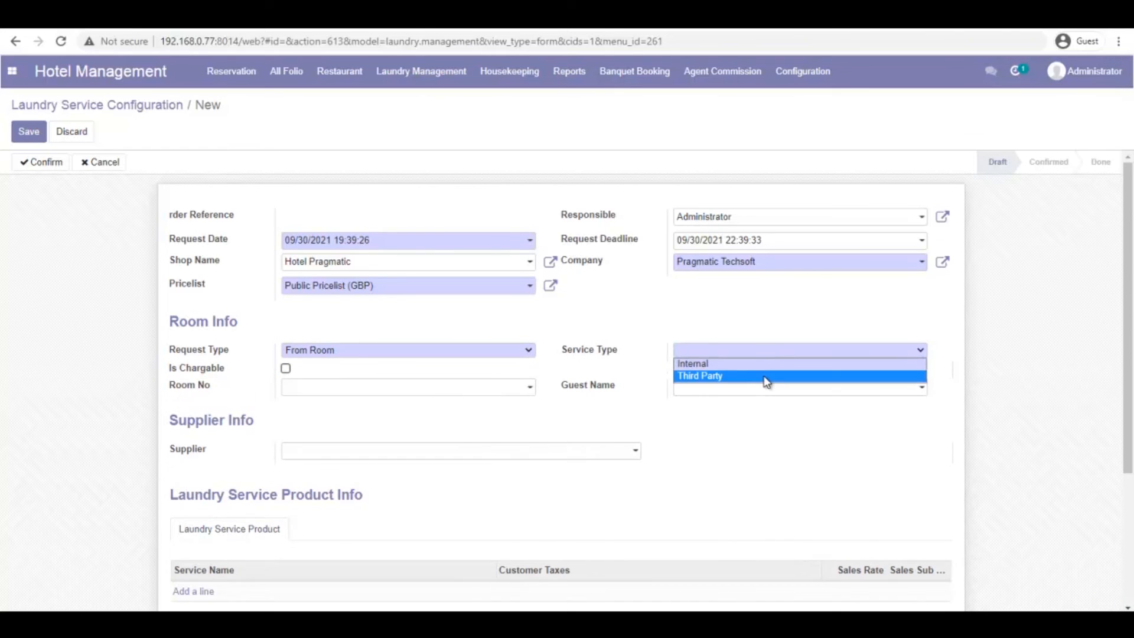
left_click(767, 377)
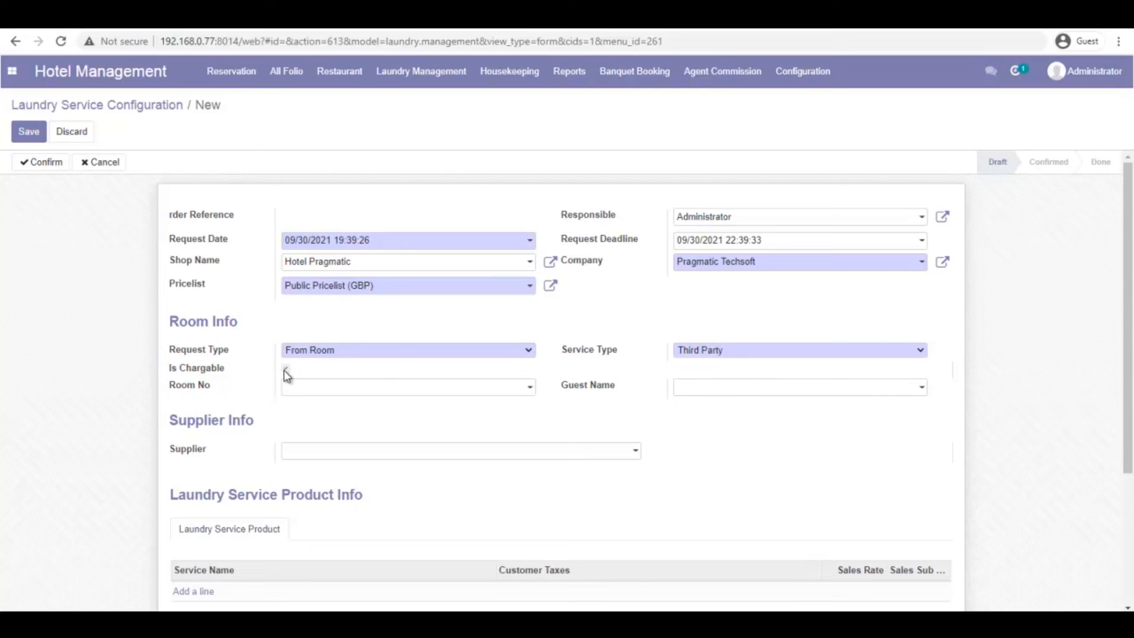
left_click(527, 388)
left_click(408, 409)
left_click(635, 453)
left_click(475, 475)
scroll(271, 302, "down", 3)
Add a Washing Clothes service line using the Public Pricelist (GBP)
left_click(192, 400)
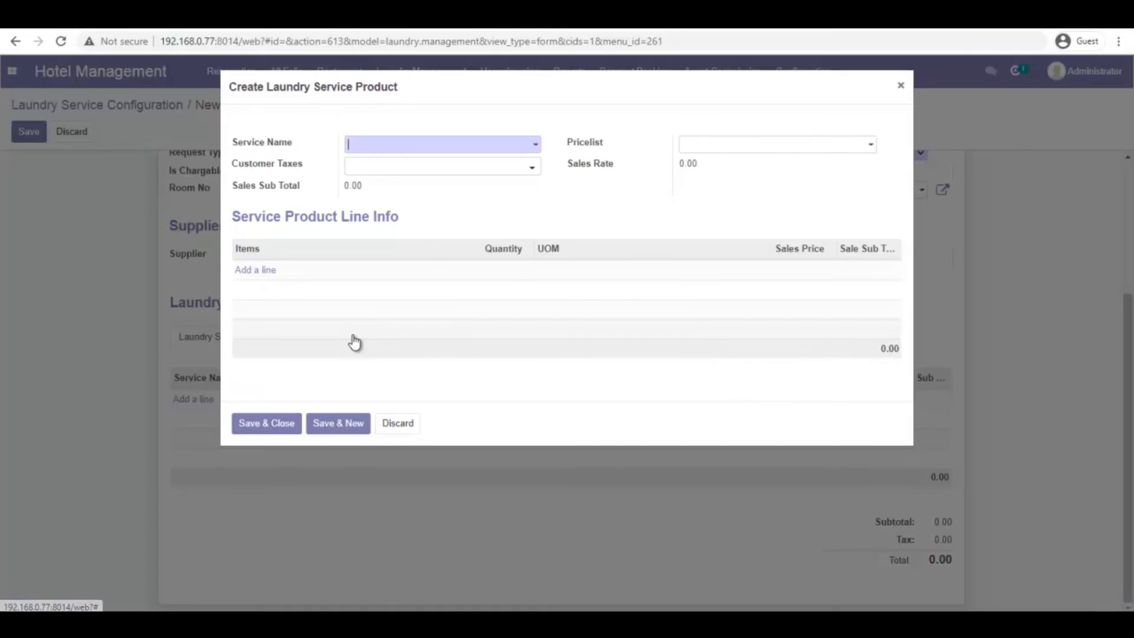
left_click(536, 147)
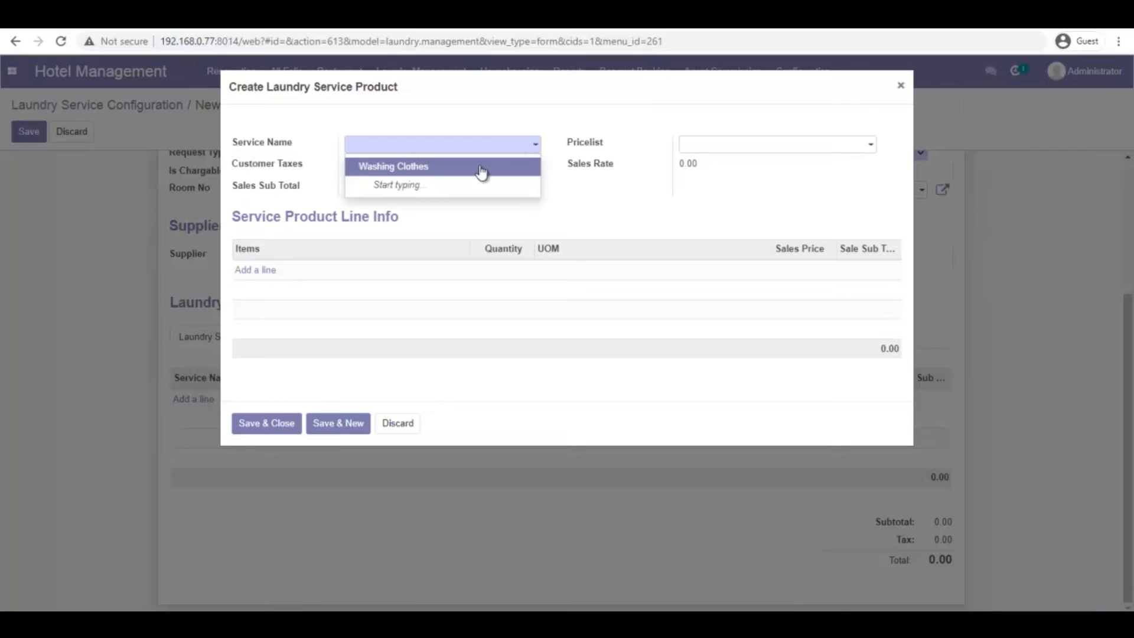
left_click(438, 168)
left_click(786, 153)
left_click(770, 163)
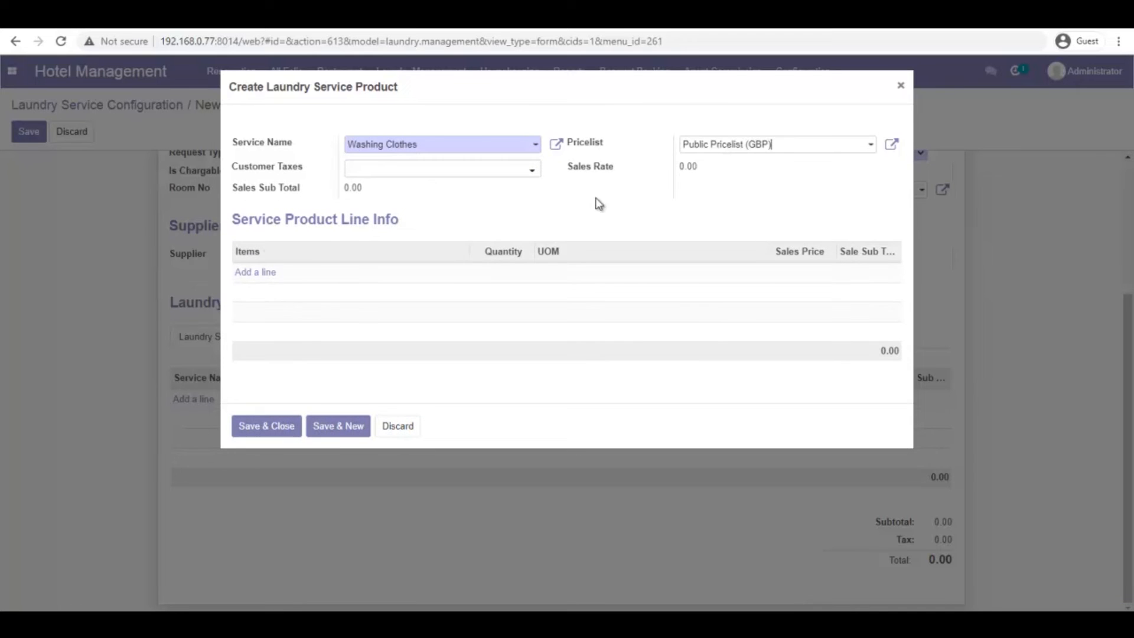
Add 5 Shirts and 2 Pants to the Washing Clothes service, subtotalling 80.00, and add it to the request
left_click(263, 274)
left_click(451, 146)
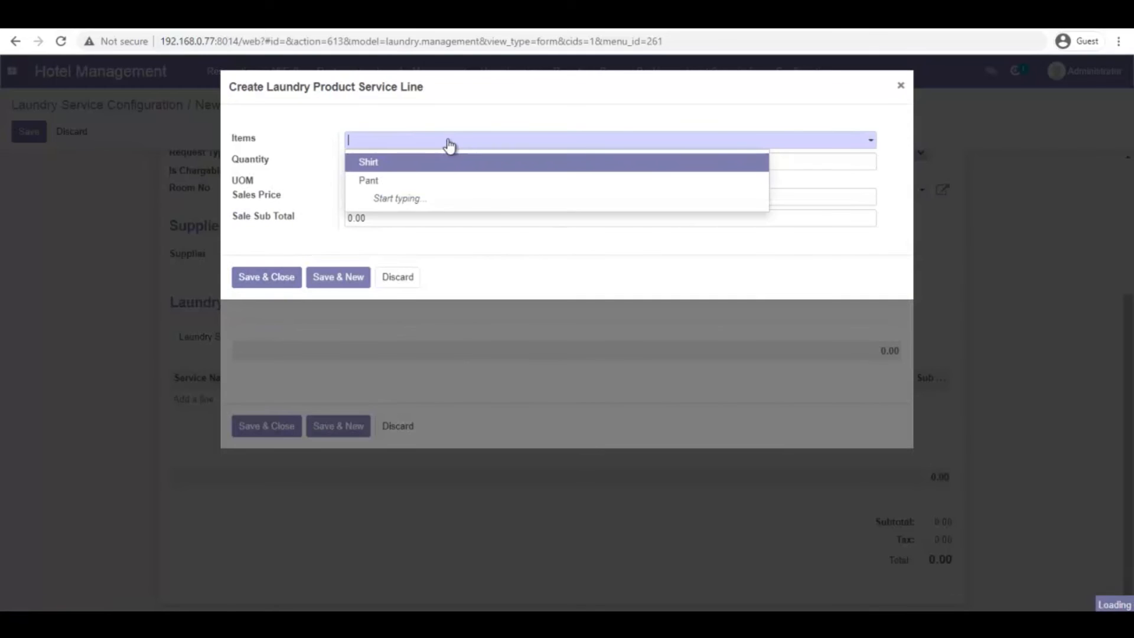
left_click(401, 160)
key("Tab")
type("5")
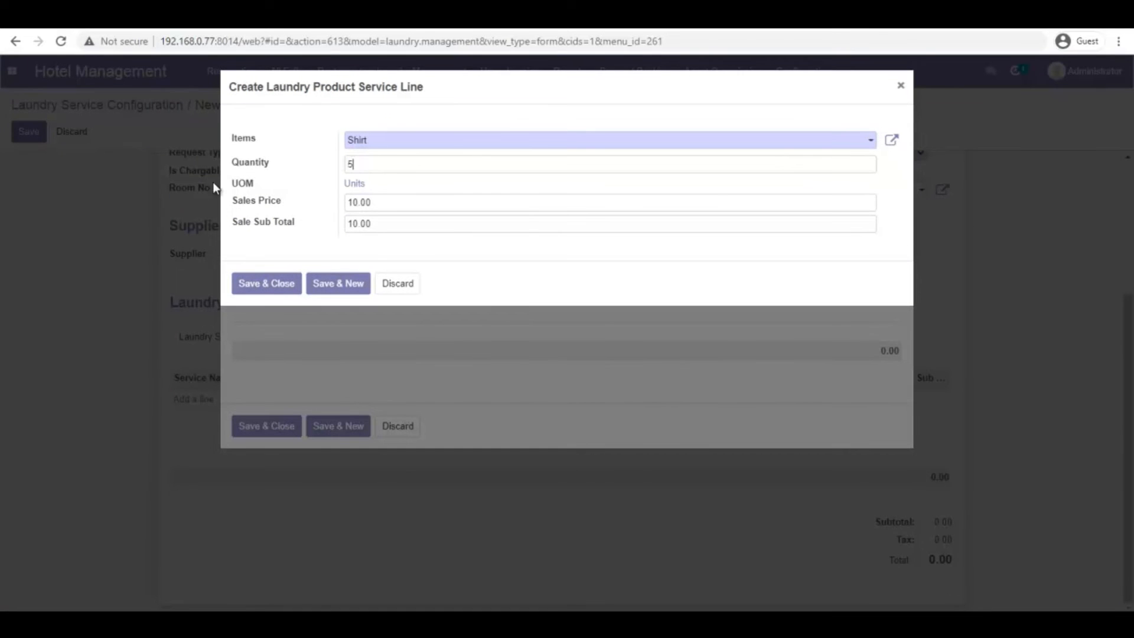
left_click(338, 283)
left_click(405, 144)
left_click(407, 179)
key("Tab")
type("2")
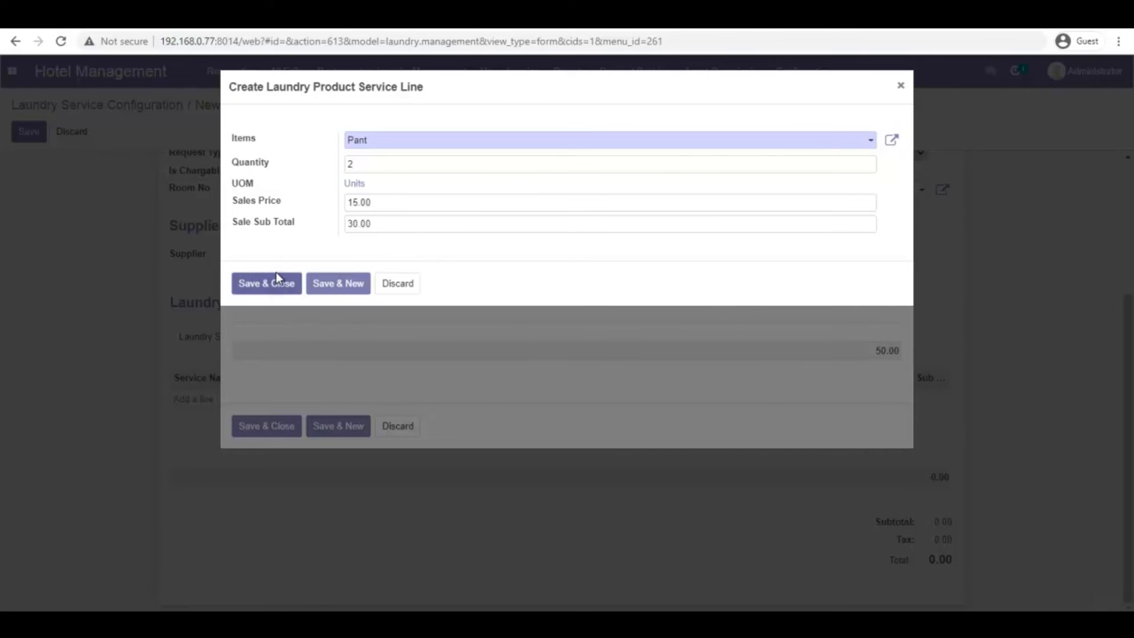
left_click(277, 288)
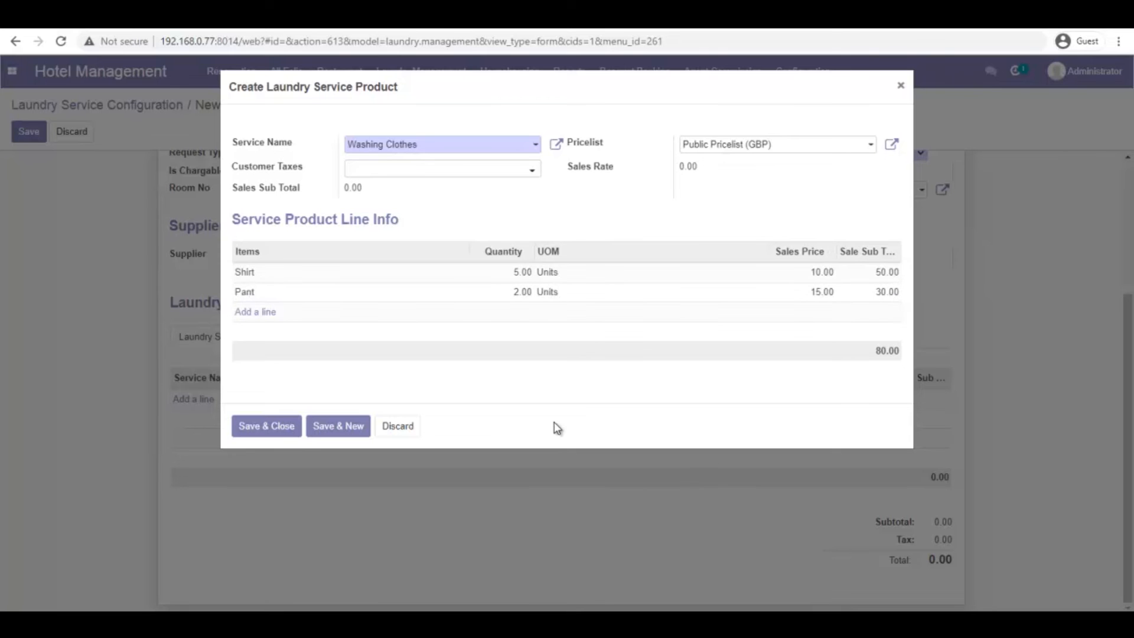
left_click(269, 426)
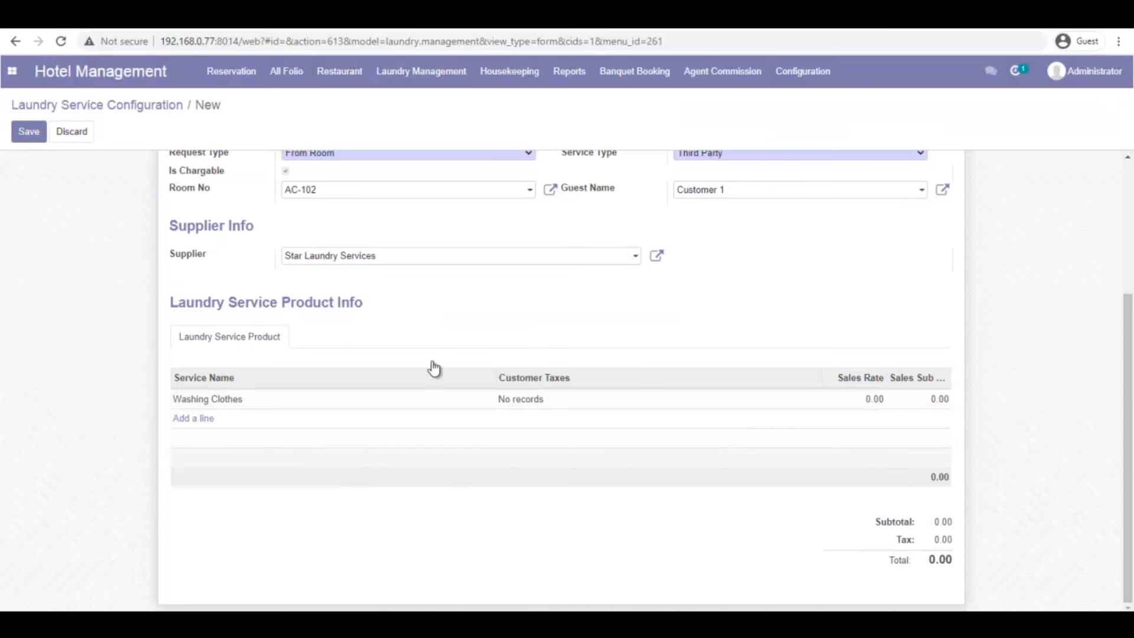
Save request LDR0003 and move it through Confirm, Send to Laundry, Laundry Return, Customer Return to Done
left_click(29, 139)
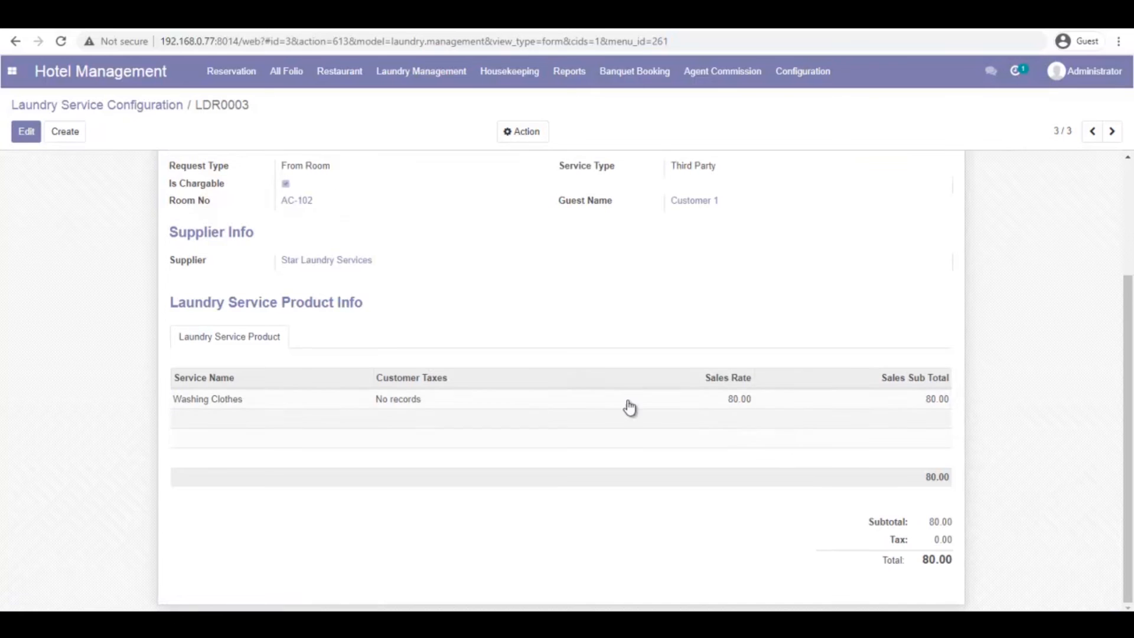
scroll(537, 374, "up", 3)
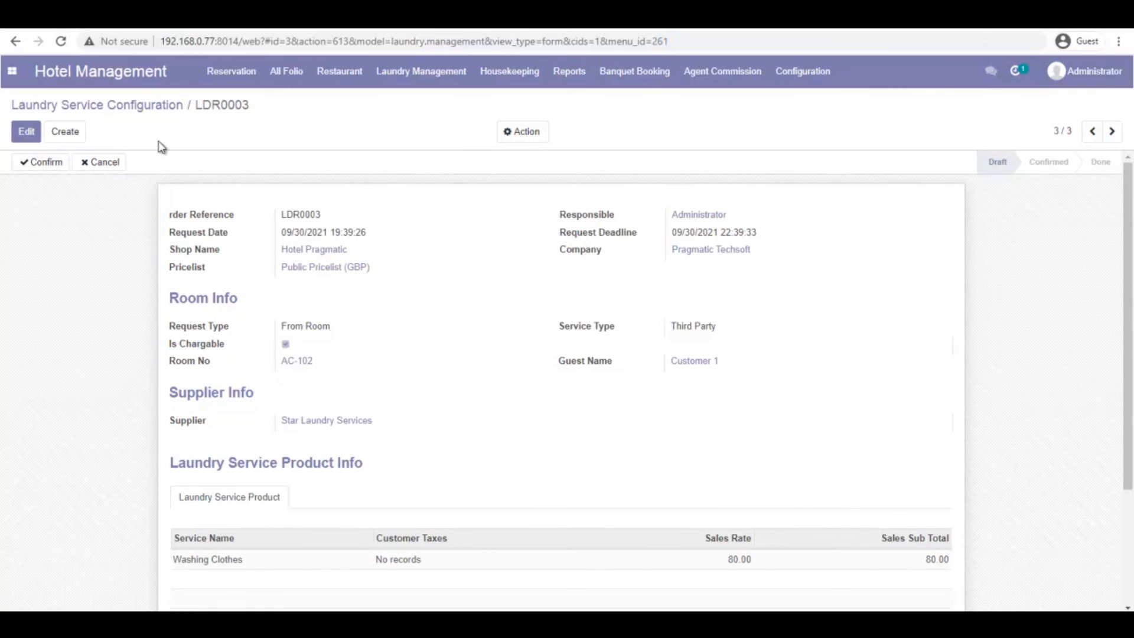
left_click(46, 162)
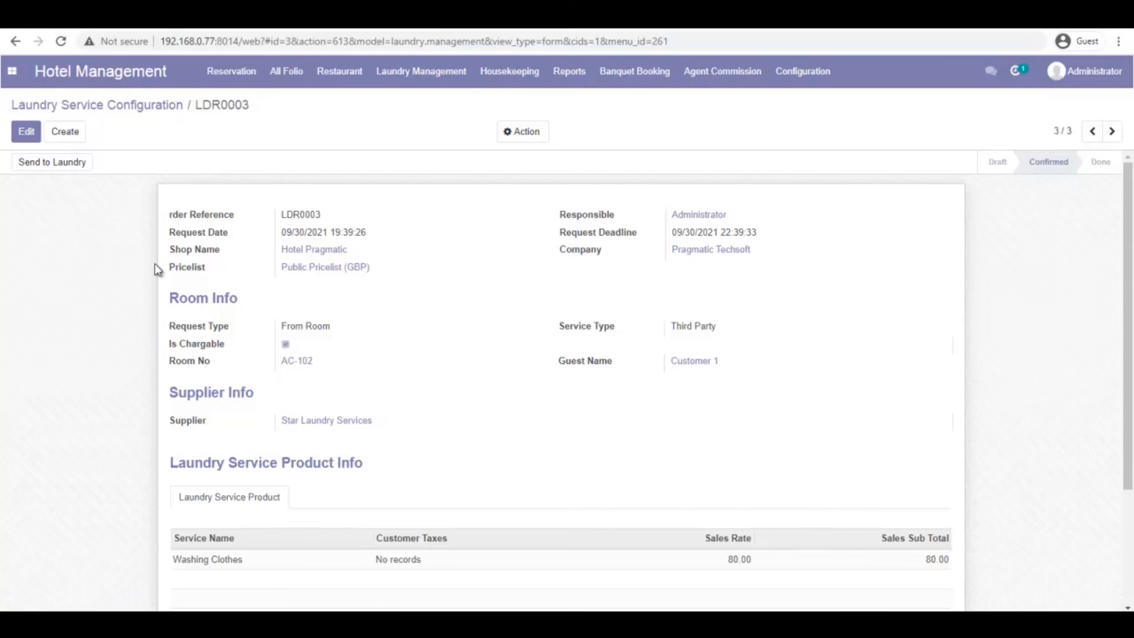
left_click(59, 172)
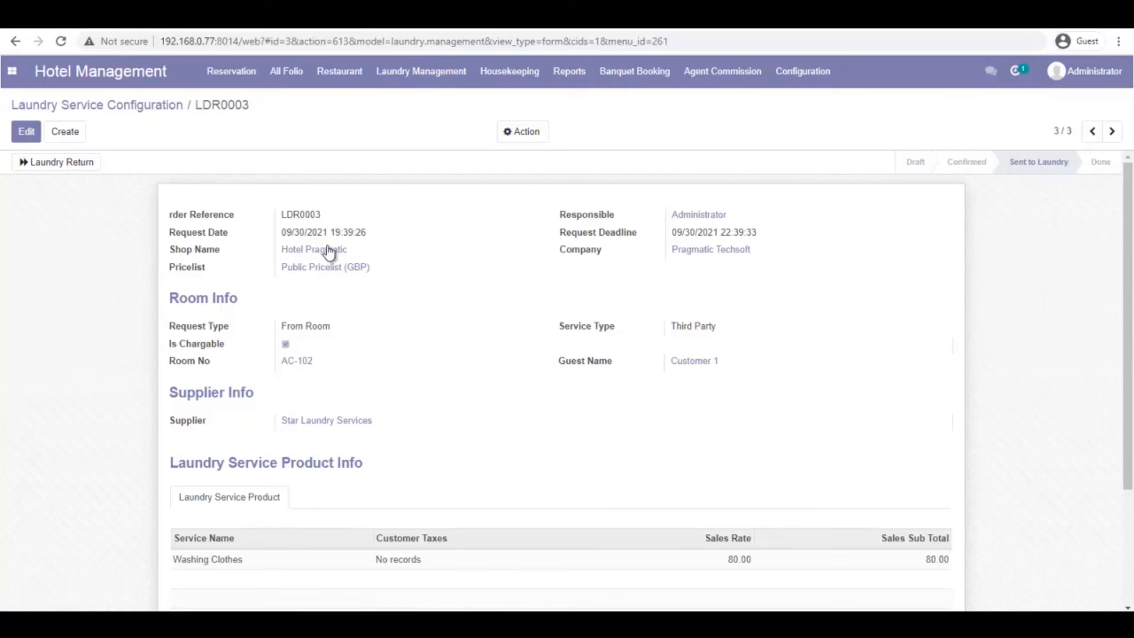
left_click(76, 169)
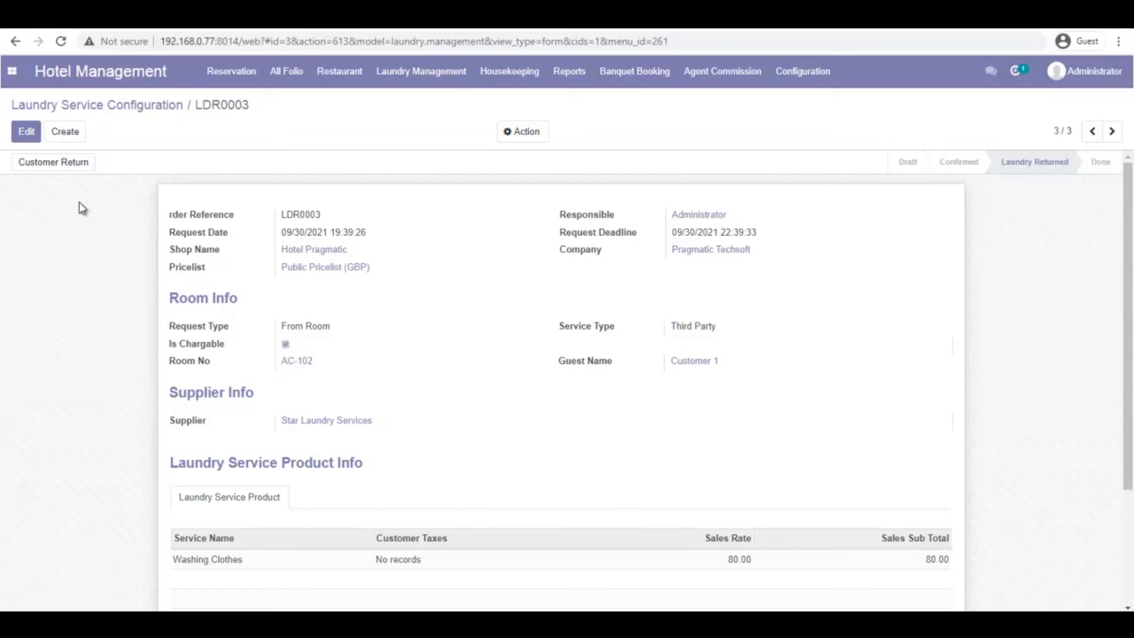
left_click(51, 166)
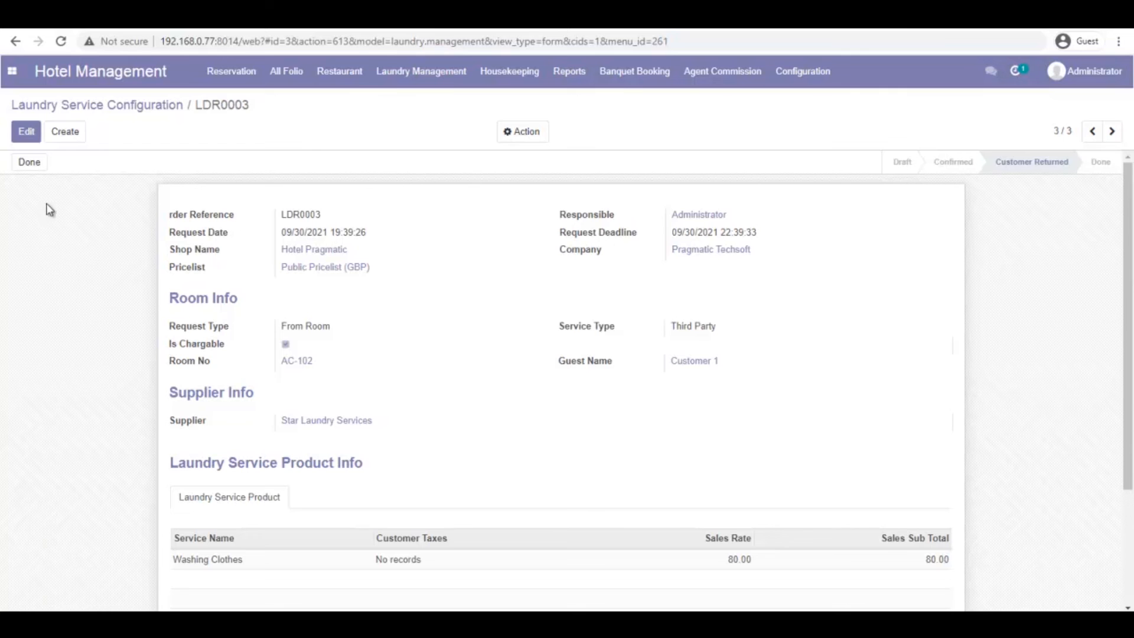
left_click(27, 168)
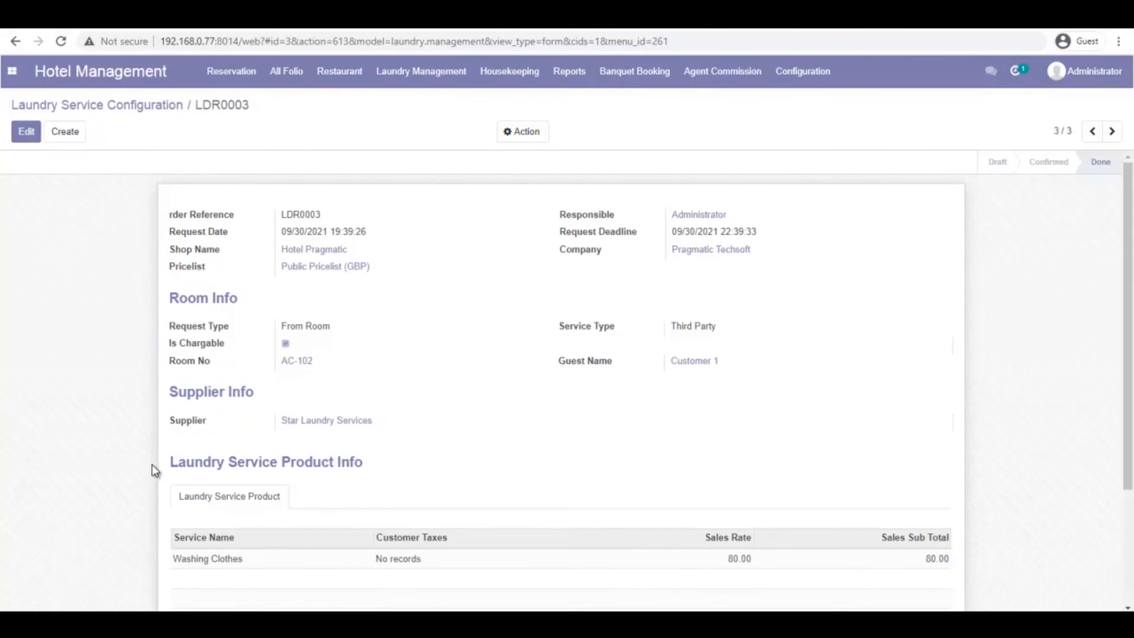
scroll(619, 393, "down", 2)
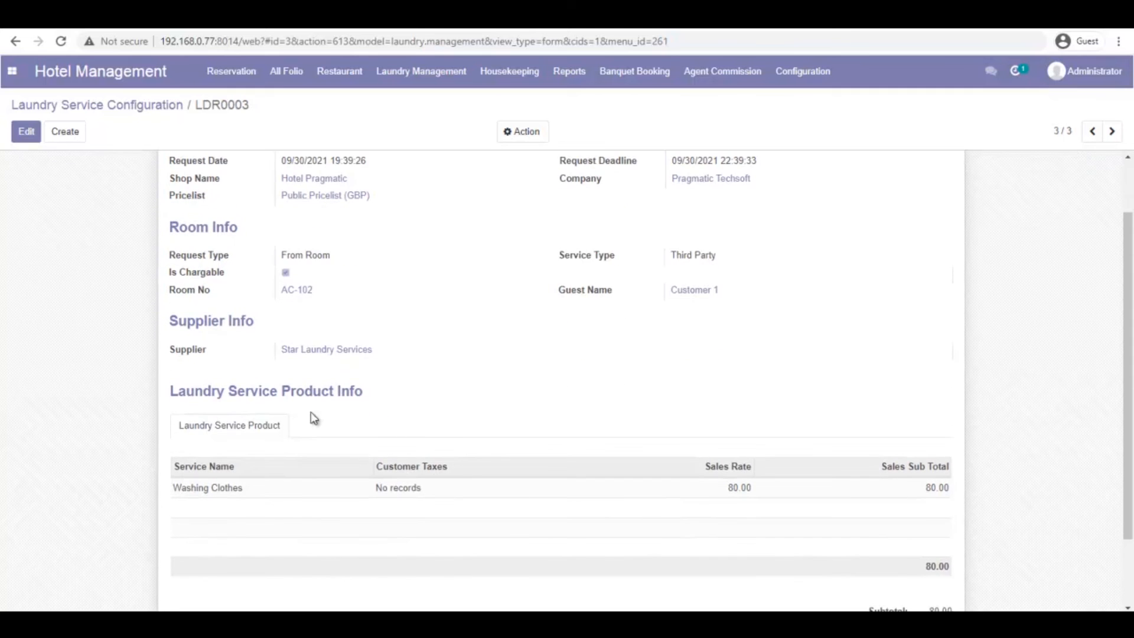
scroll(456, 415, "up", 2)
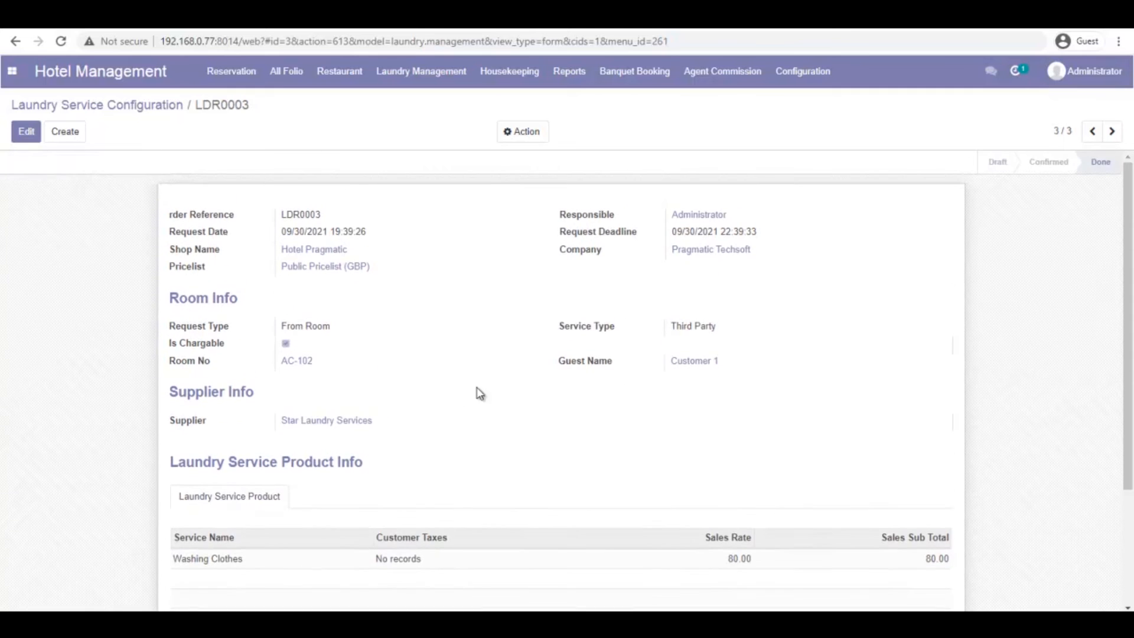
Open folio S00003 and review its laundry lines, including the 80.00 Washing Clothes charge from LDR0003
left_click(292, 77)
left_click(293, 106)
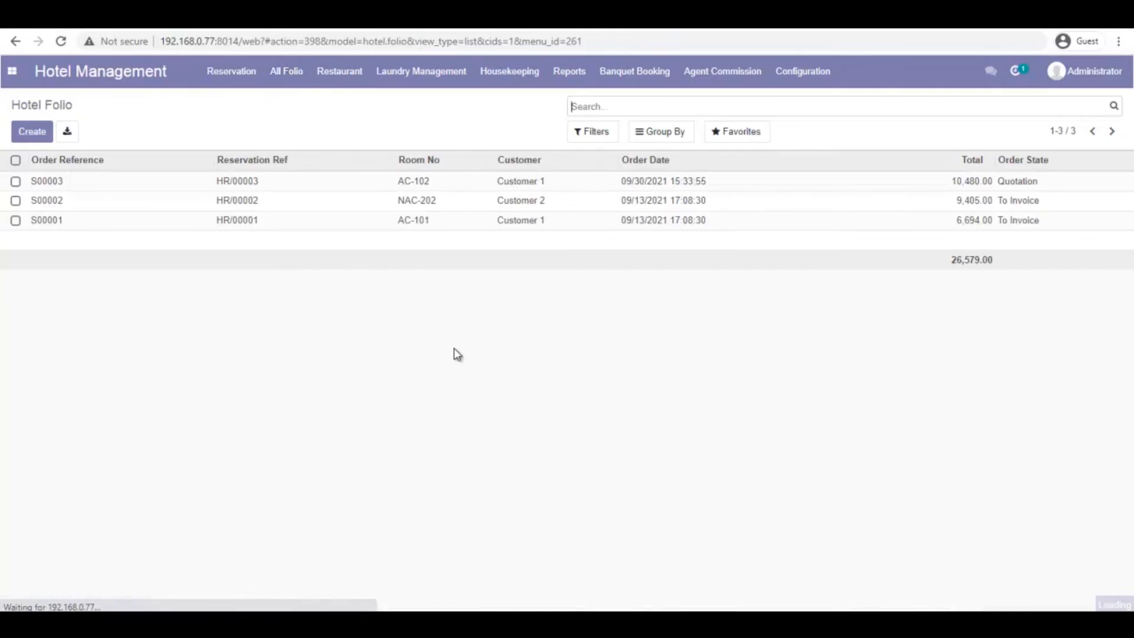
left_click(63, 185)
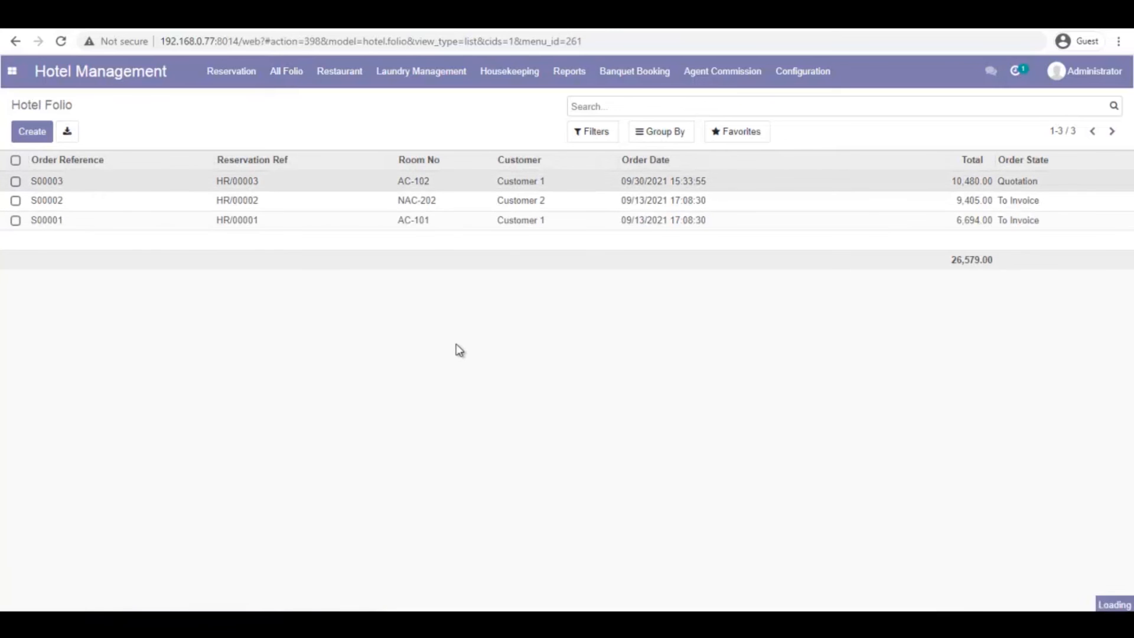
scroll(460, 351, "down", 12)
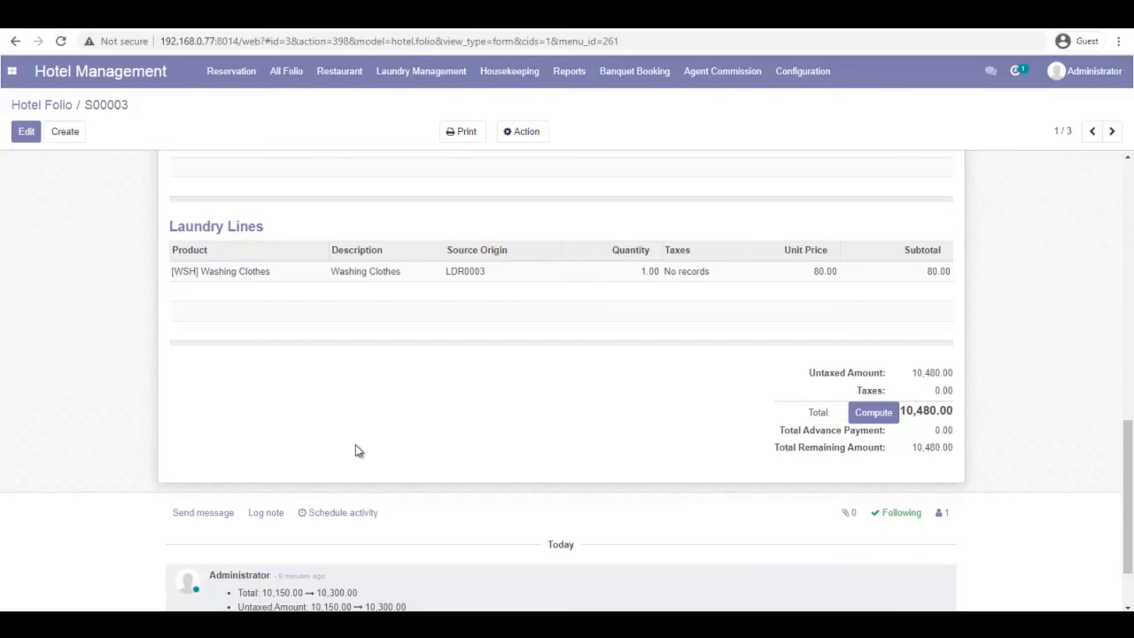
scroll(372, 449, "up", 6)
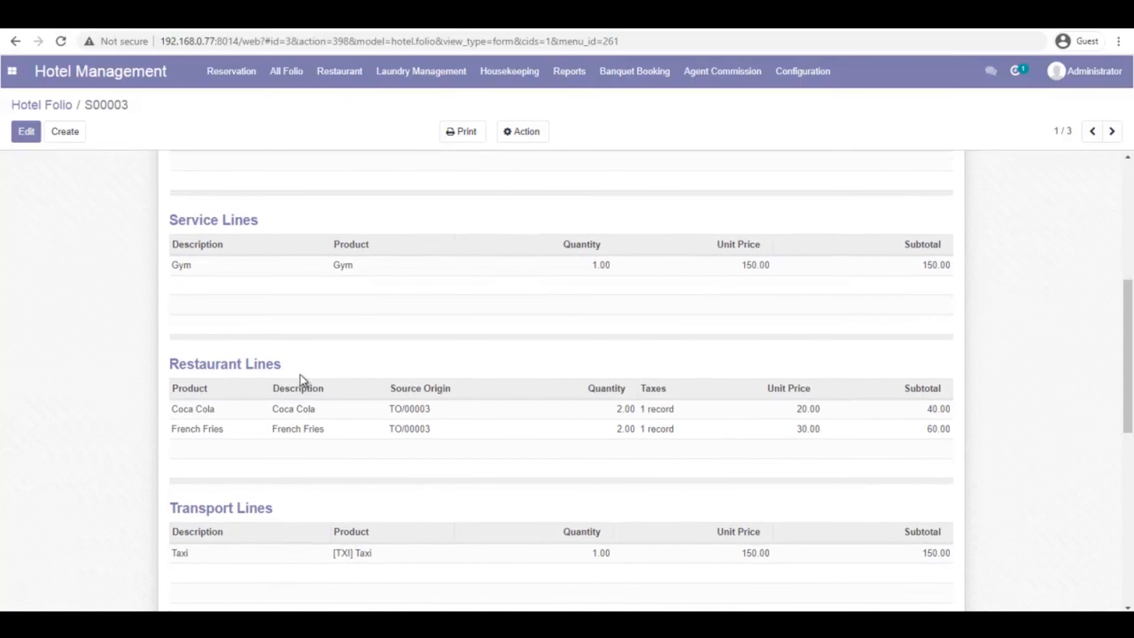
Check that S00003's POS ORDERS tab has no entries (0.00), then return to the Folio tab
left_click(338, 71)
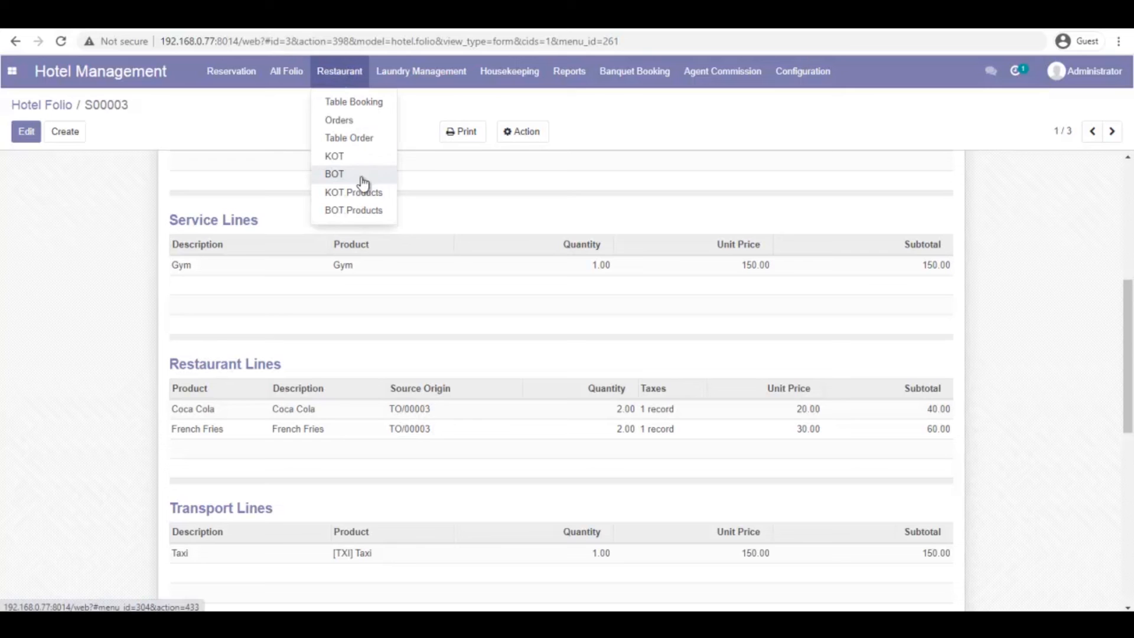
left_click(730, 145)
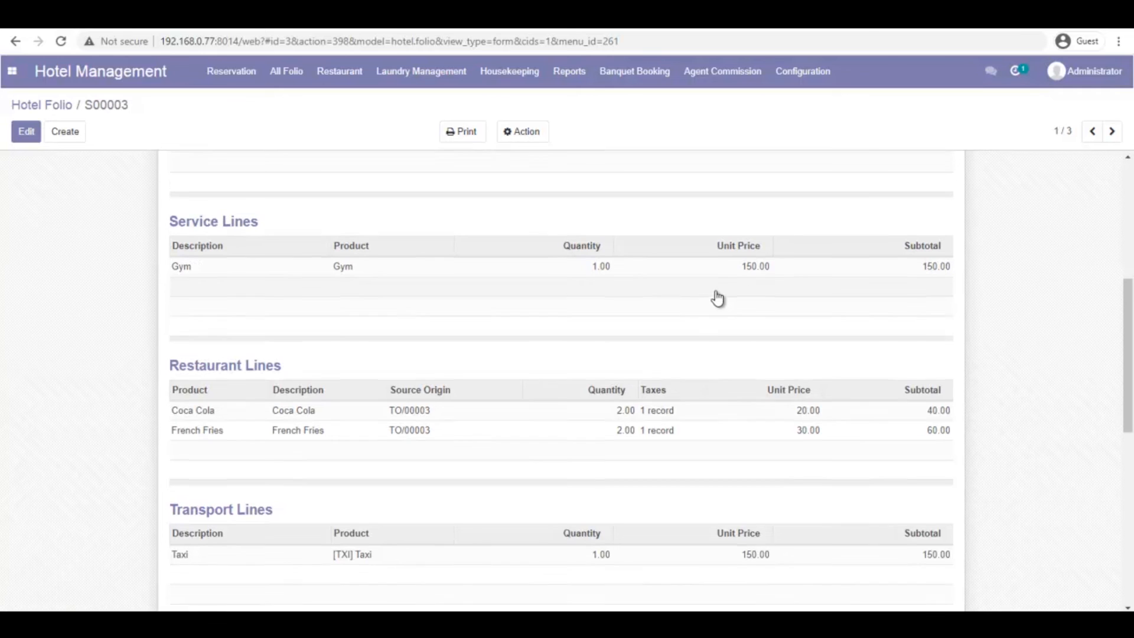
scroll(718, 298, "up", 6)
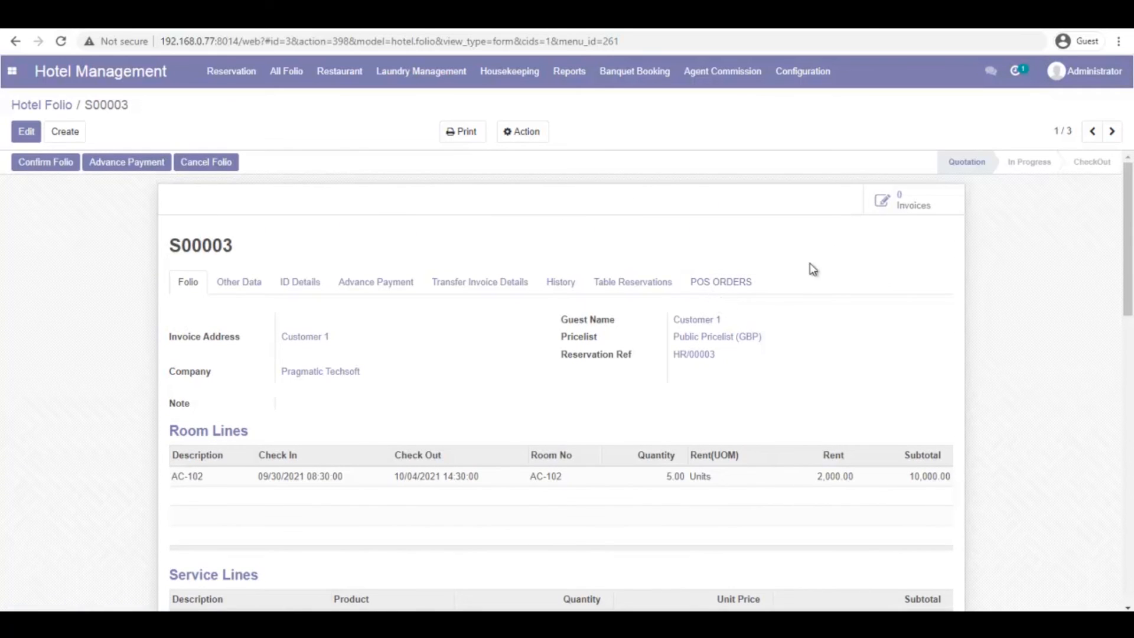
left_click(728, 284)
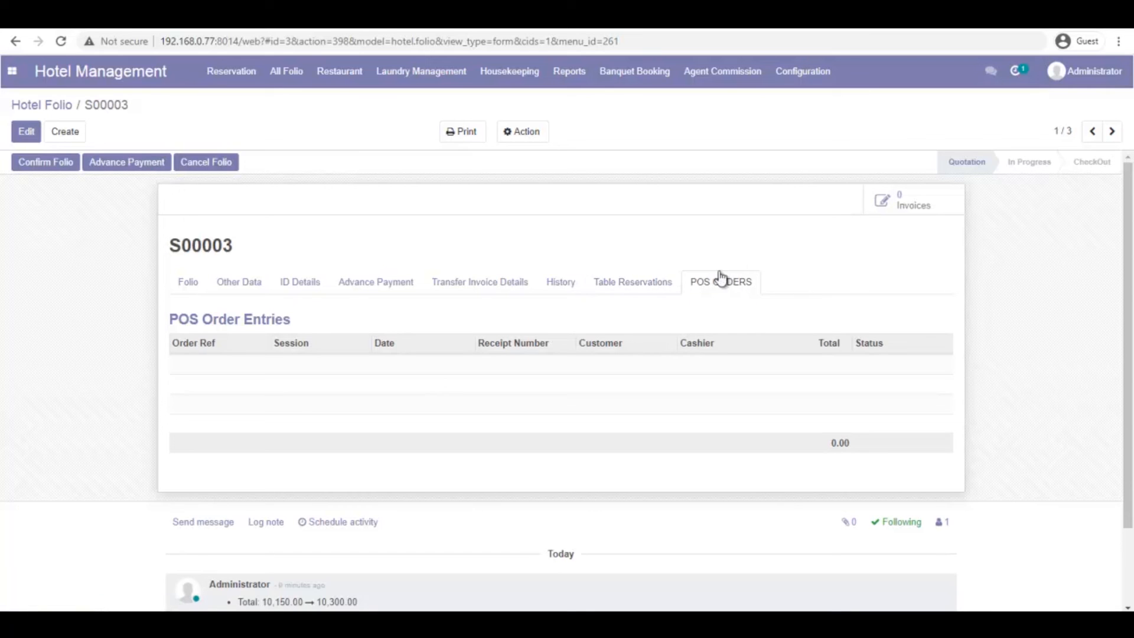
left_click(186, 284)
scroll(733, 466, "down", 6)
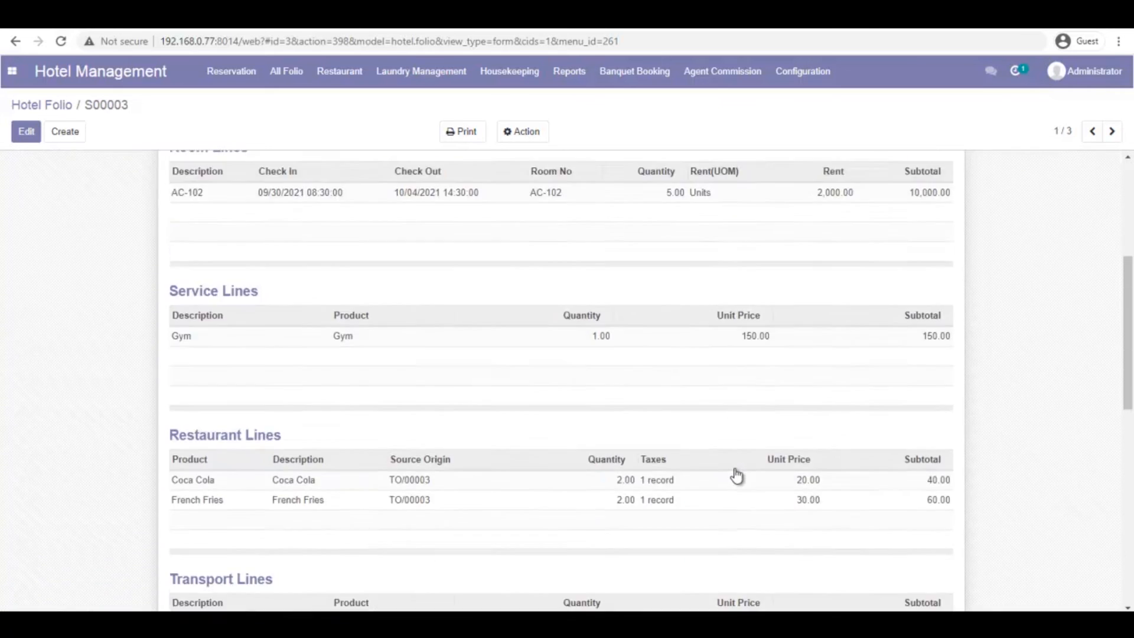
scroll(709, 431, "up", 6)
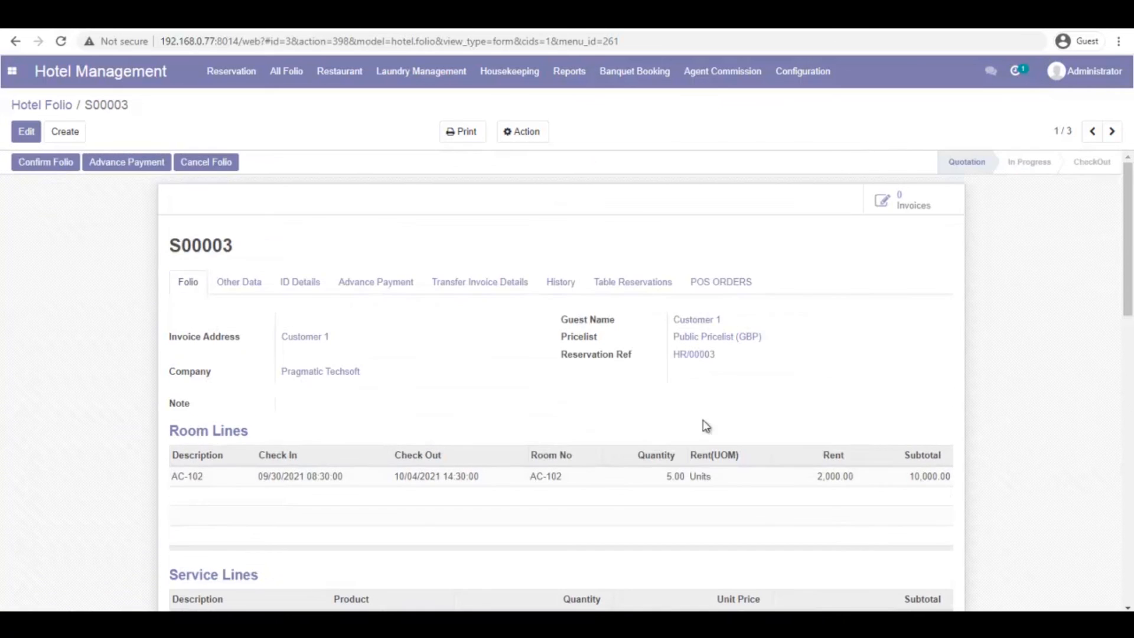
Resume the Shop point of sale session and add Coca Cola and French Fries to an order
left_click(12, 71)
left_click(52, 218)
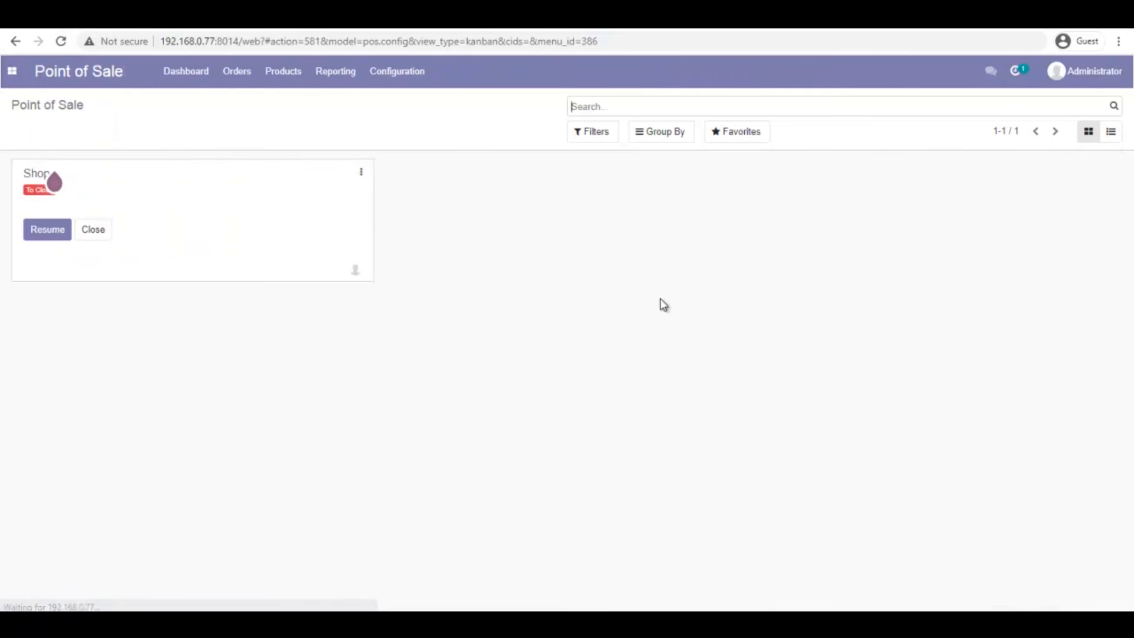
left_click(46, 231)
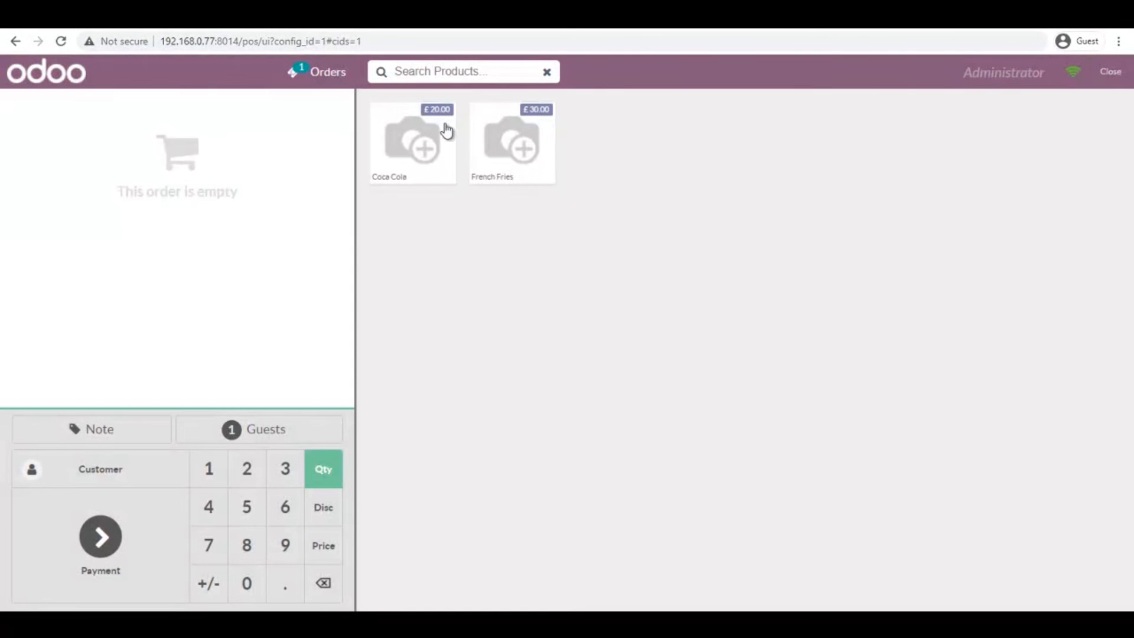
left_click(422, 157)
left_click(522, 157)
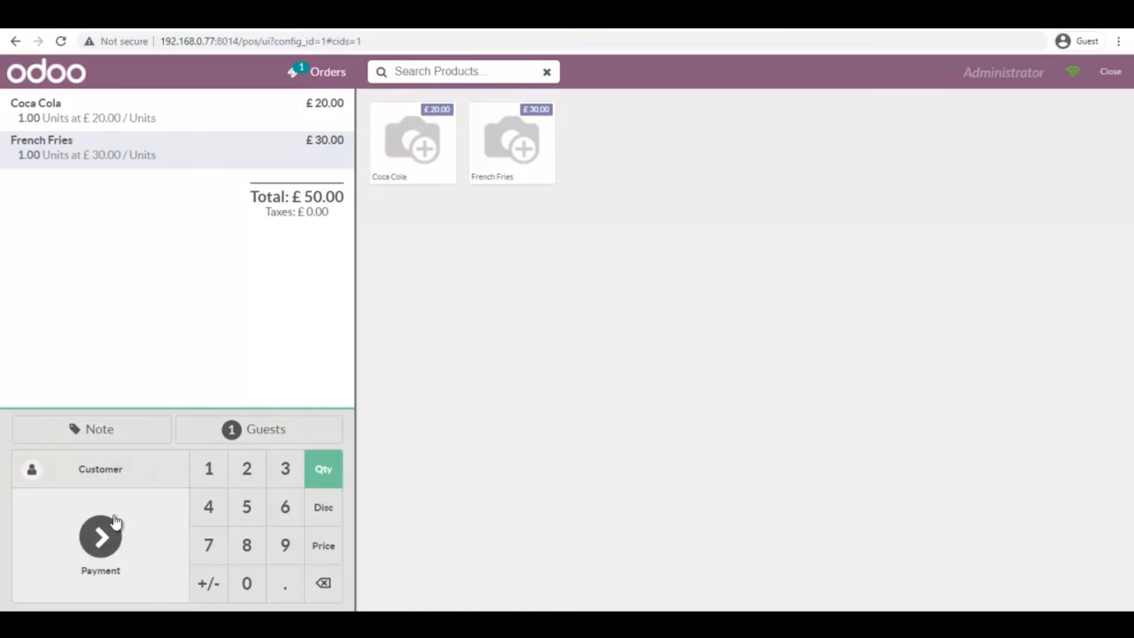
Charge the £50.00 order to room S00003 - AC-102, pay by Bank, and validate
left_click(109, 551)
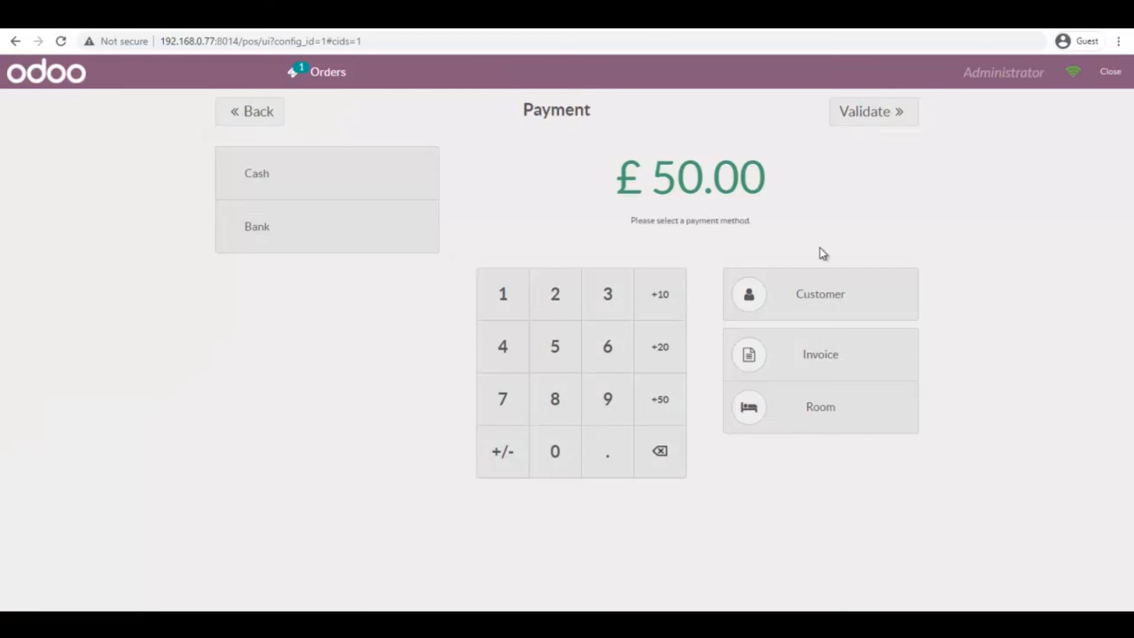
left_click(845, 301)
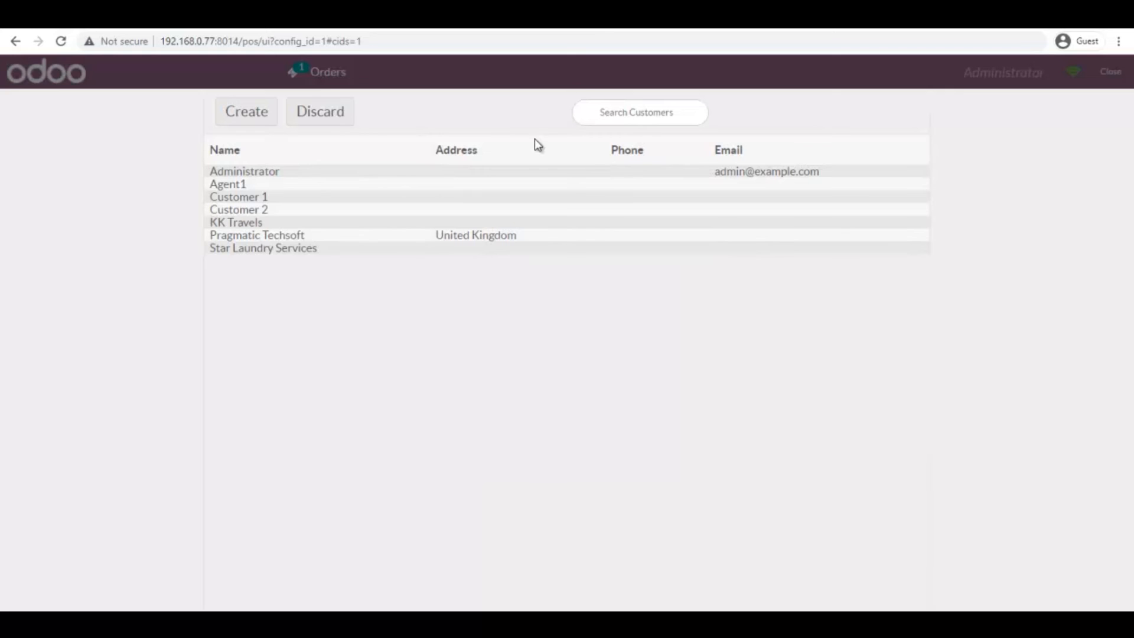
left_click(335, 116)
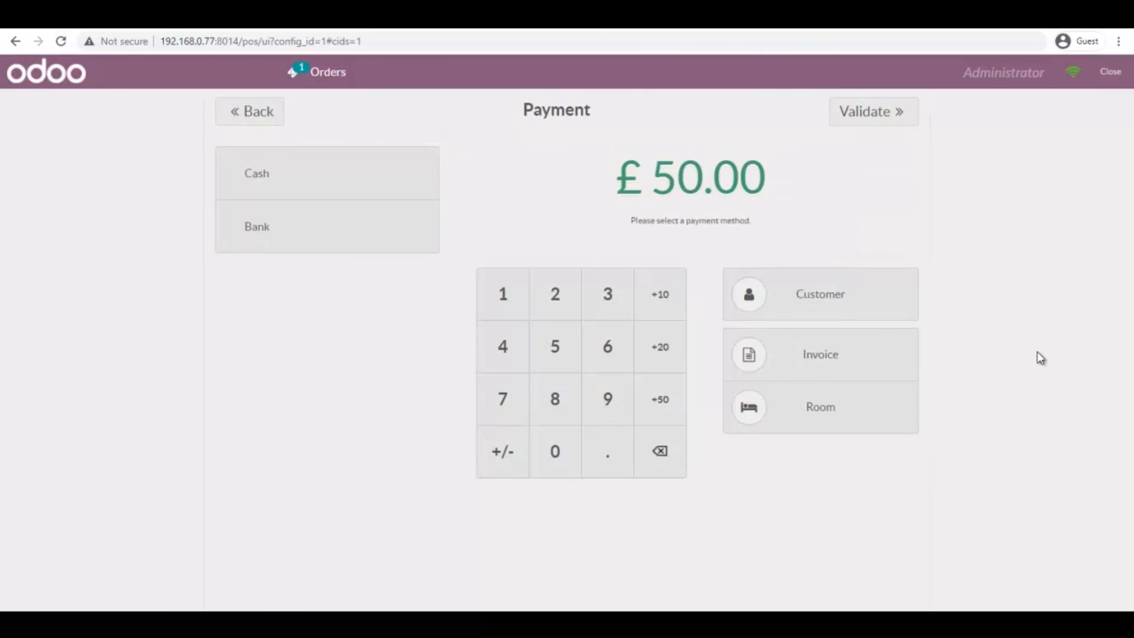
left_click(833, 411)
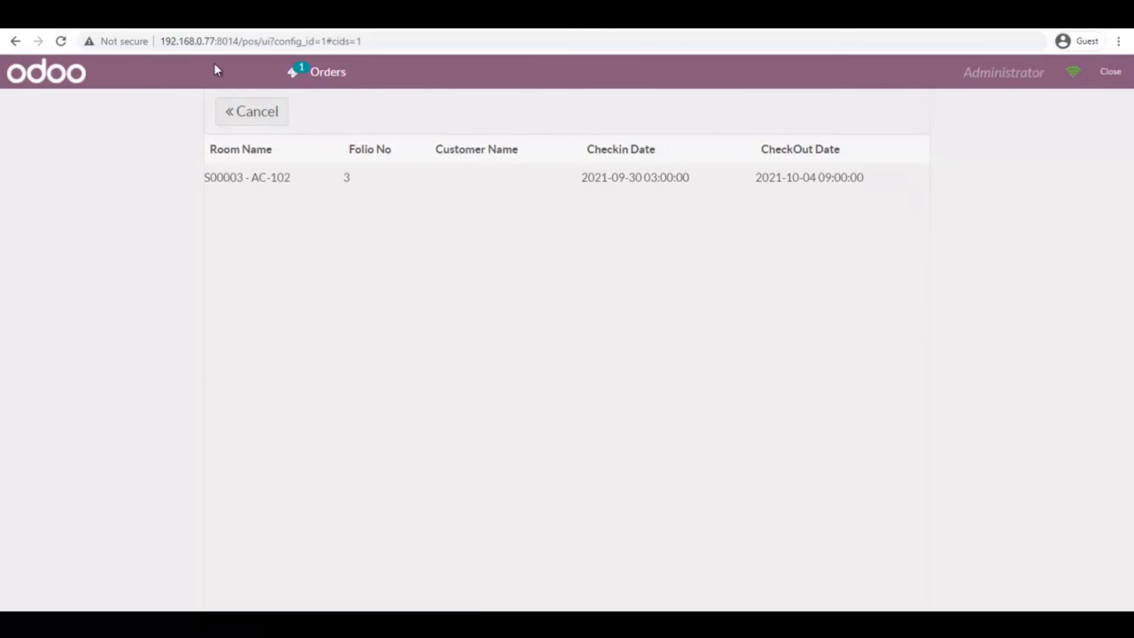
left_click(283, 183)
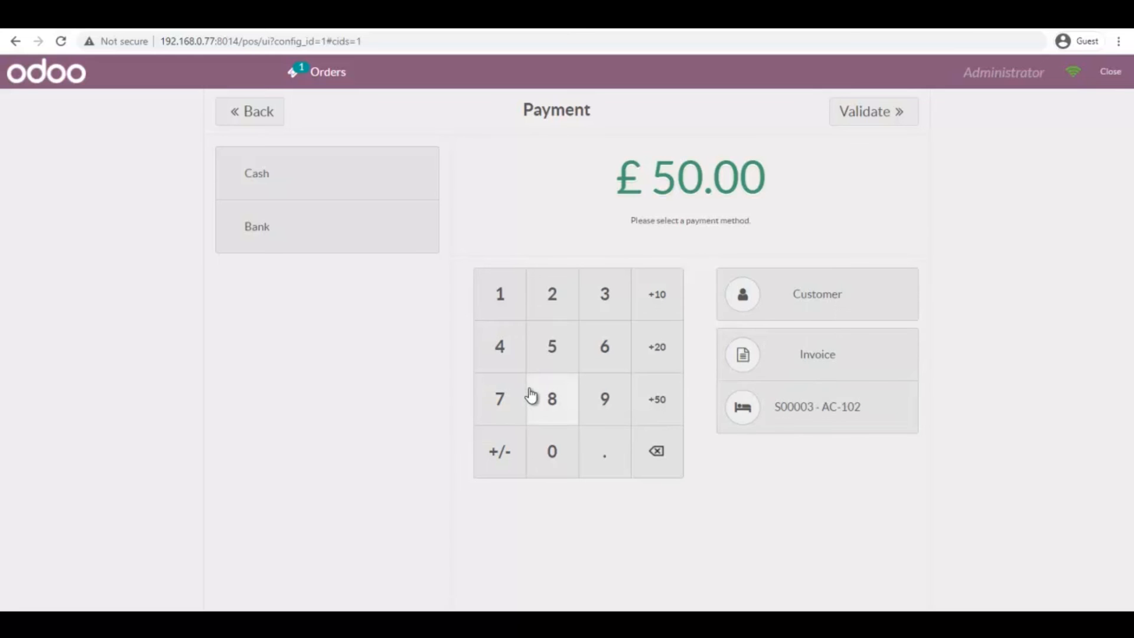
left_click(260, 223)
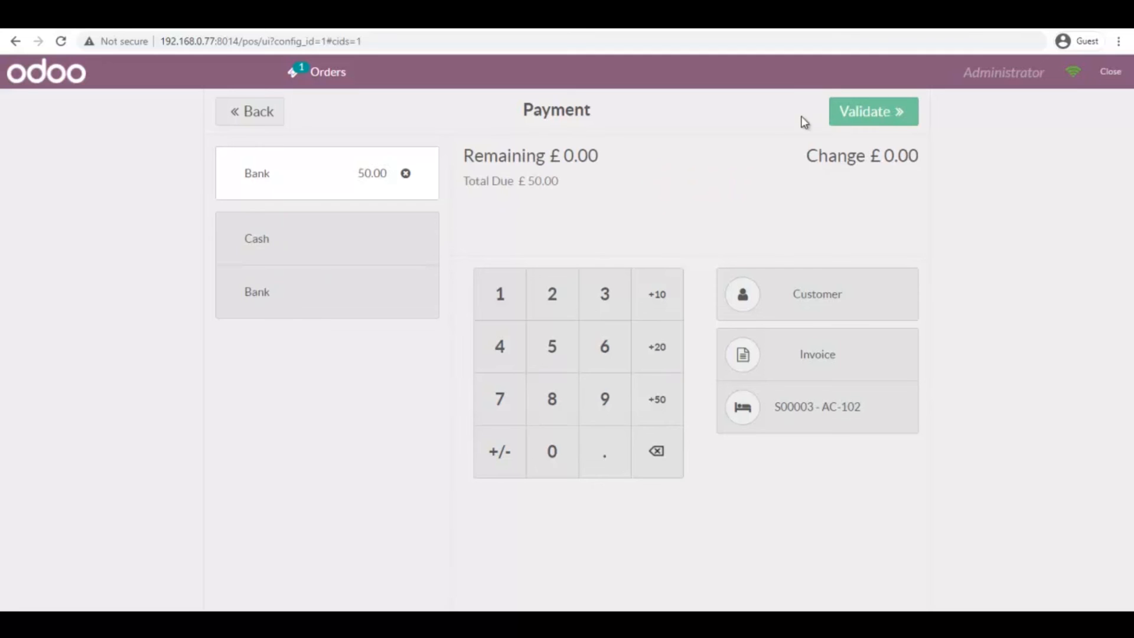
left_click(880, 113)
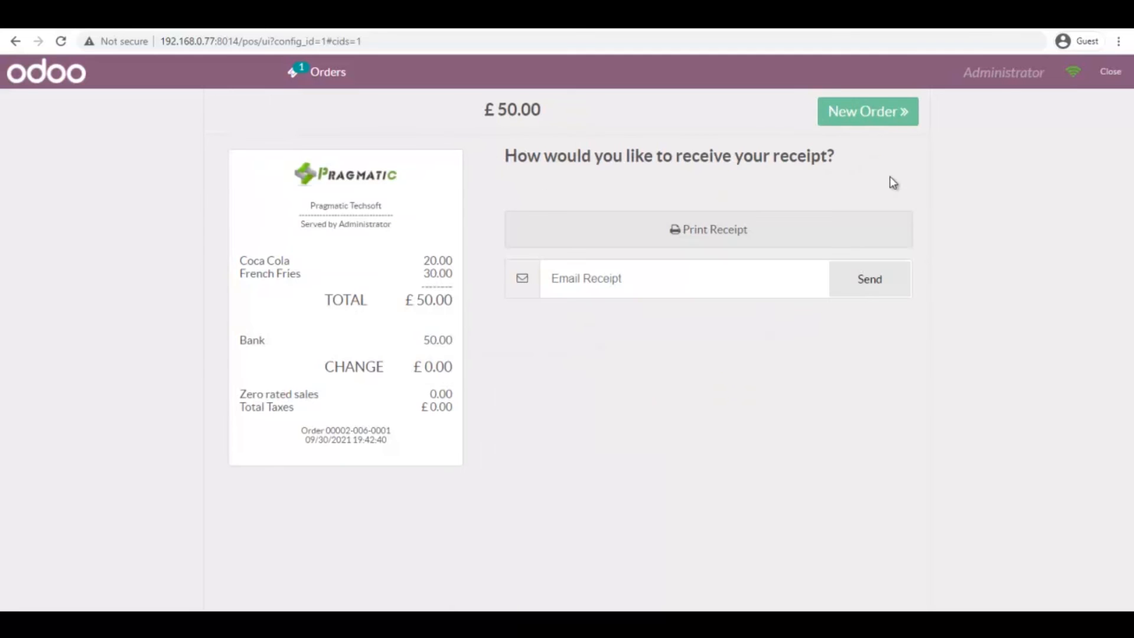
Start a new empty order and close the point of sale session
left_click(890, 126)
left_click(1110, 73)
left_click(1107, 75)
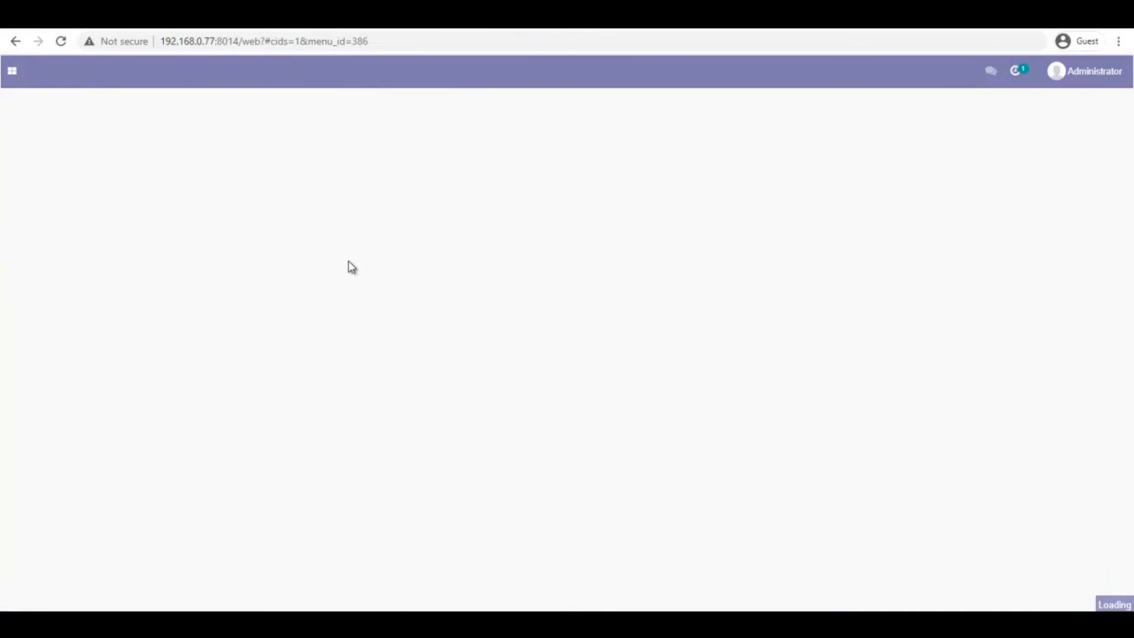
Back in Hotel Management, view folio S00003's POS ORDERS tab listing the paid £50.00 order
left_click(13, 76)
left_click(54, 210)
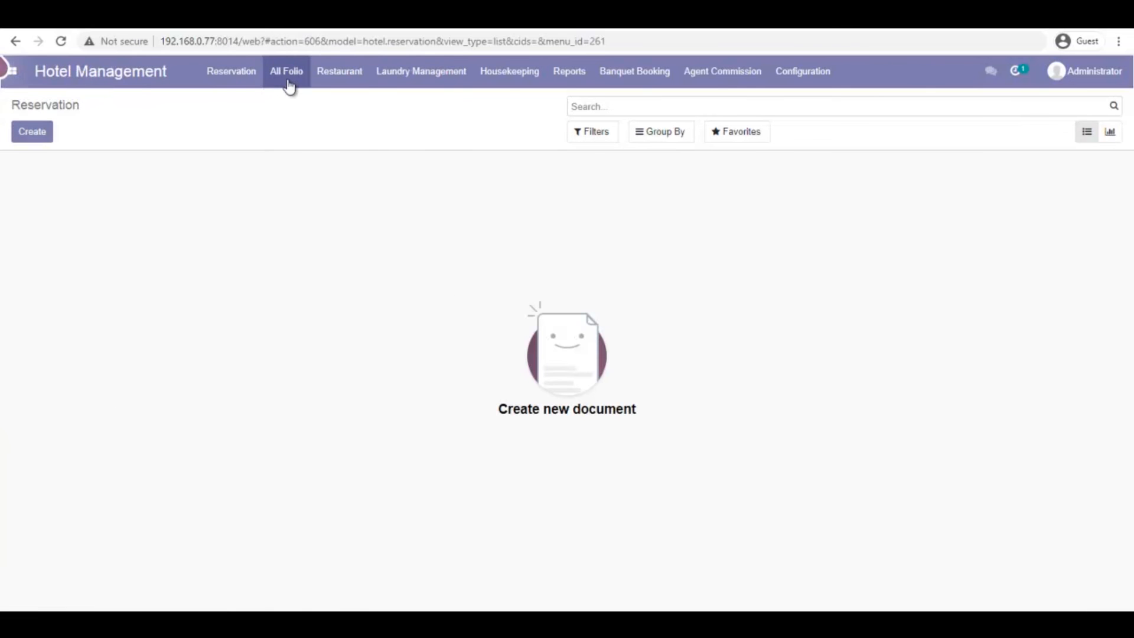
left_click(287, 81)
left_click(292, 104)
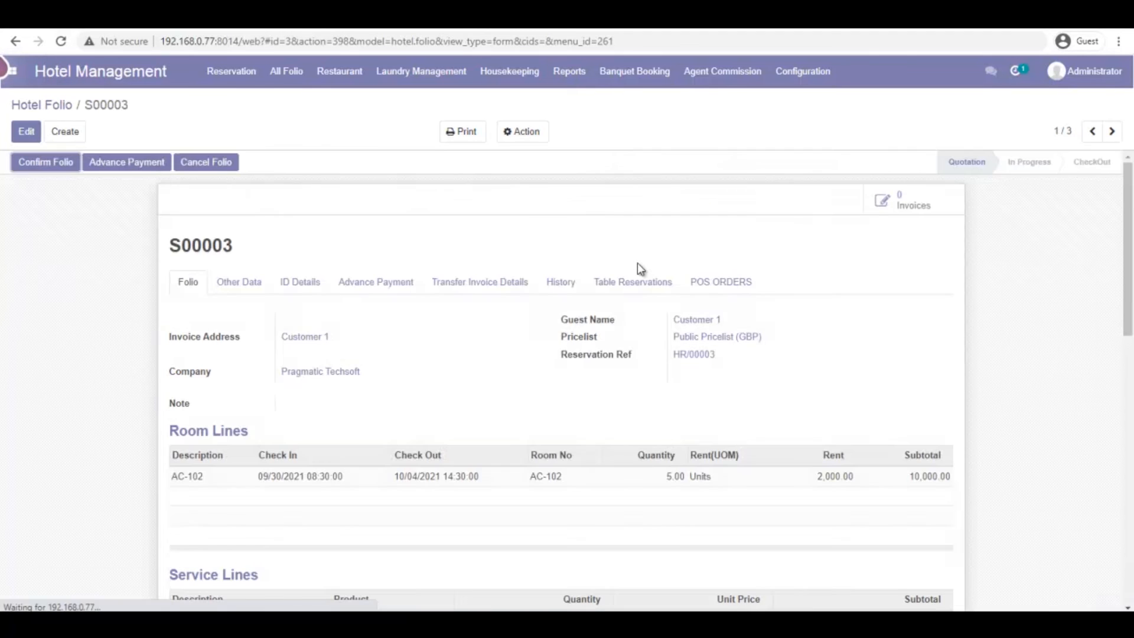
left_click(721, 288)
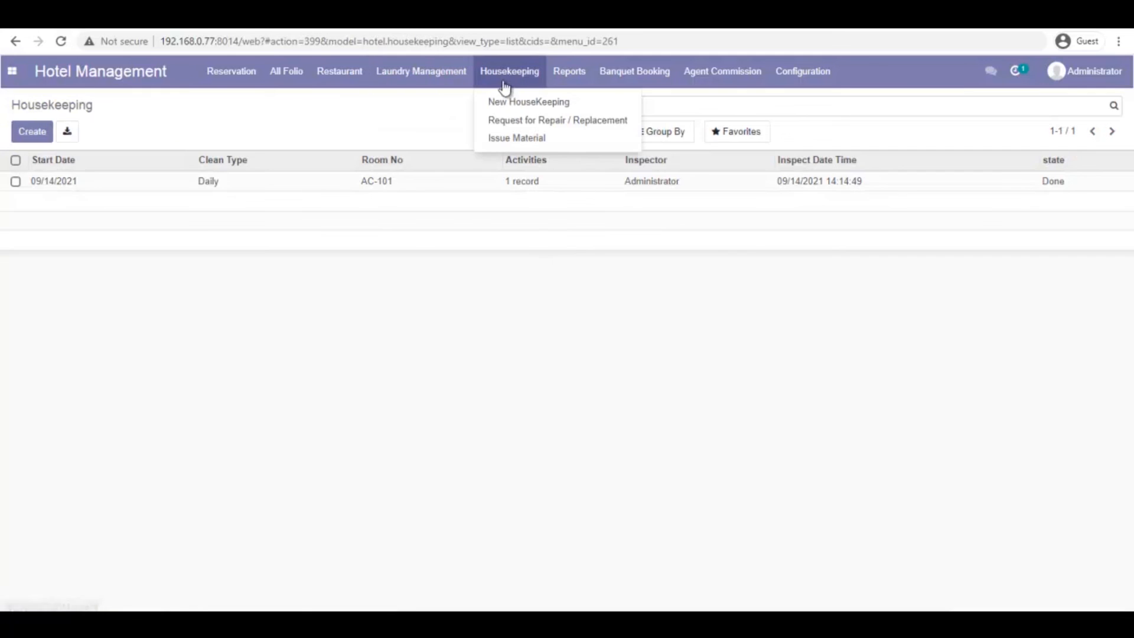
Review the AC-101 daily housekeeping record in edit mode, then list the repair and replacement requests
left_click(522, 102)
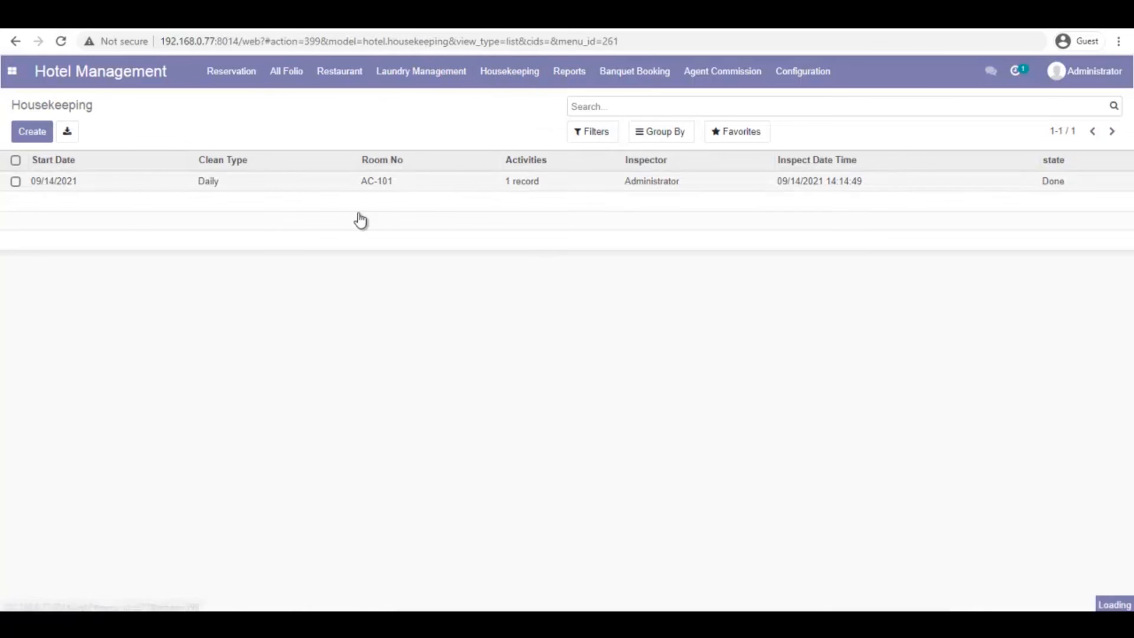
left_click(44, 181)
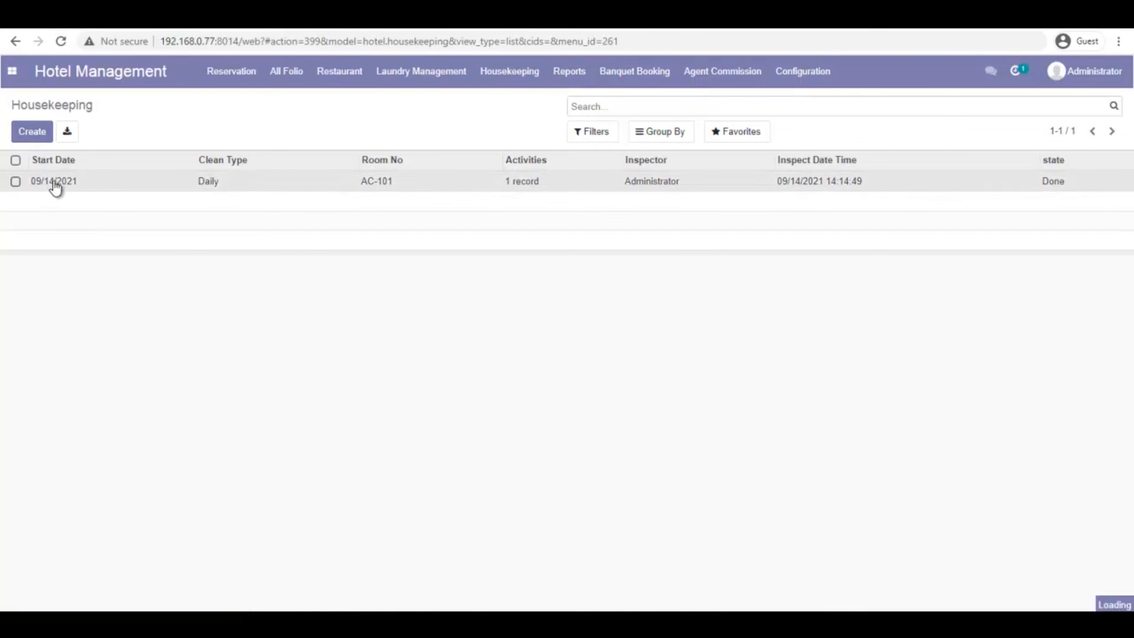
left_click(27, 131)
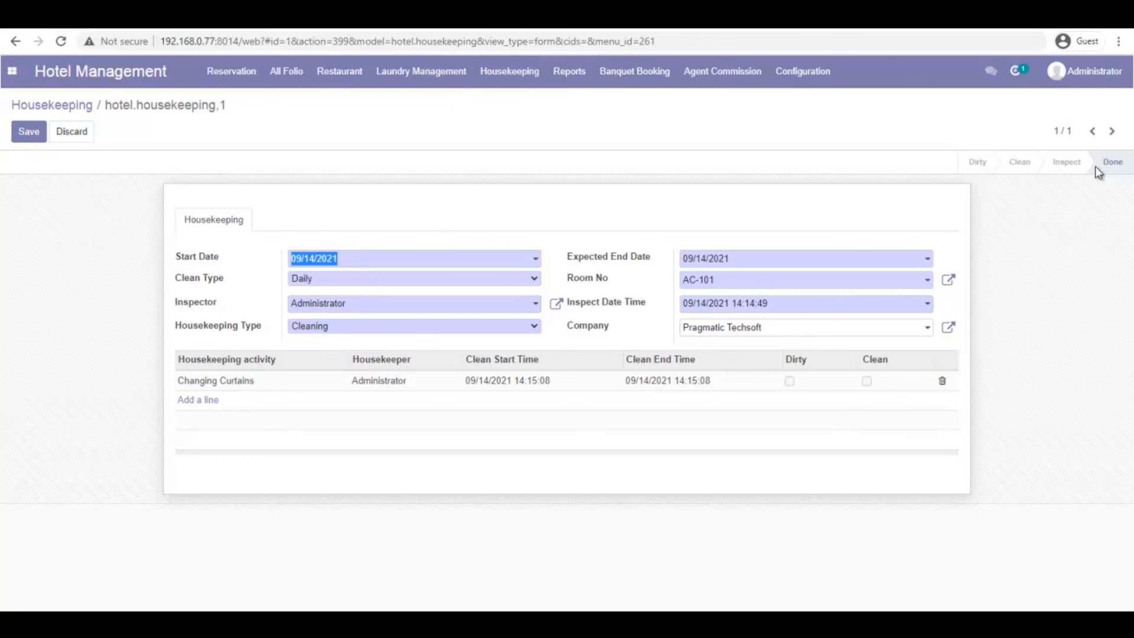
left_click(508, 78)
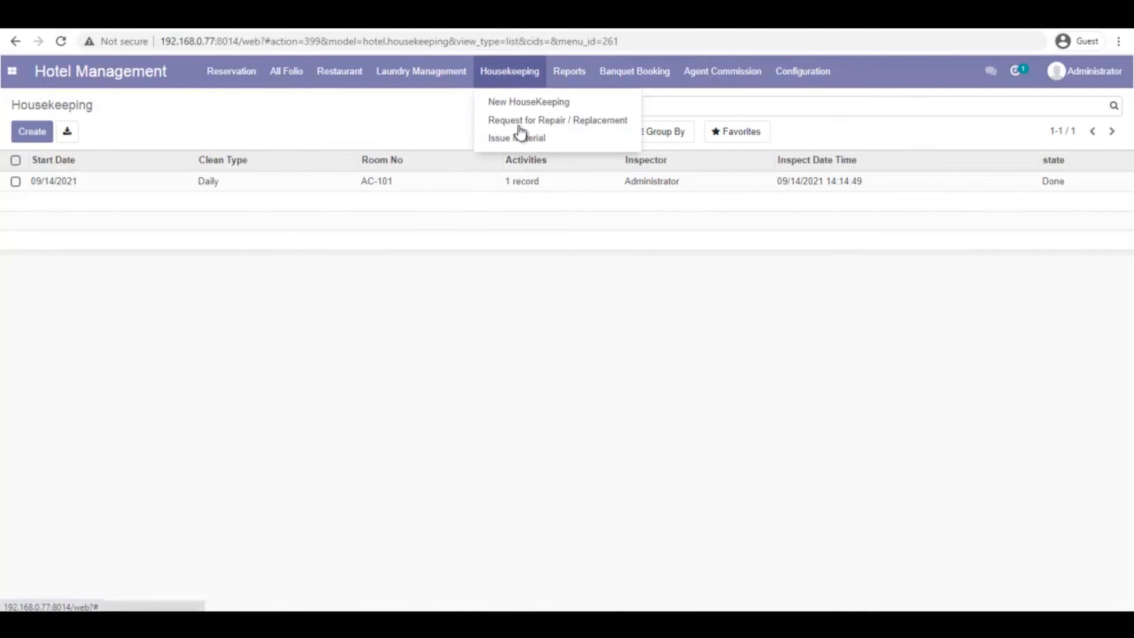
left_click(562, 123)
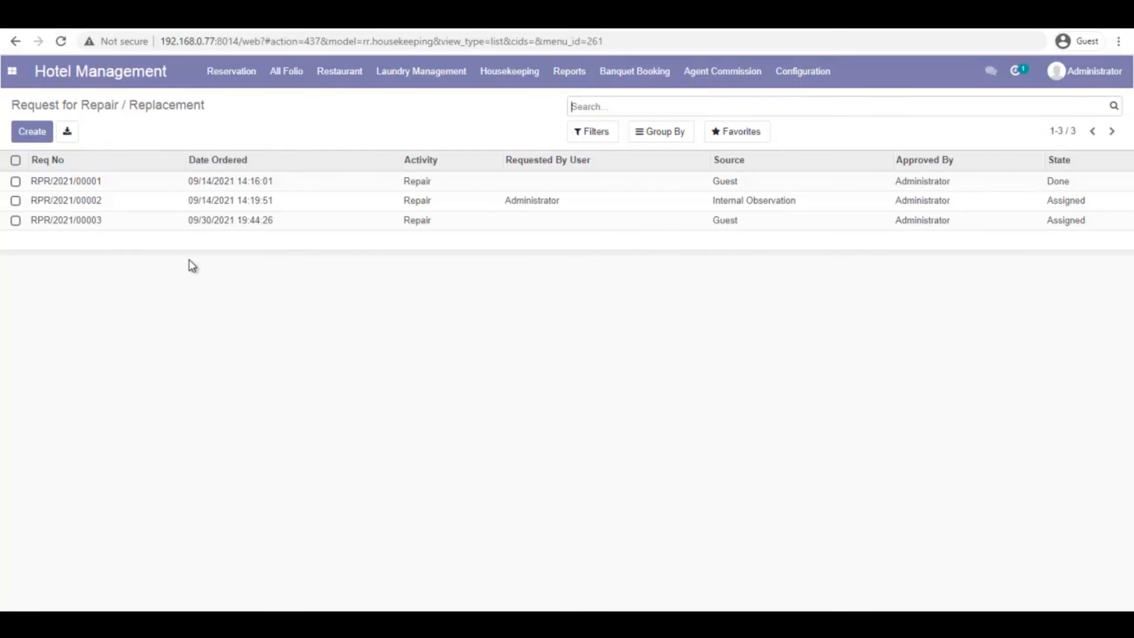
Inspect repair request RPR/2021/00003 for AC-102 in edit mode, including its 1.00 Tube lights line
left_click(67, 222)
left_click(24, 131)
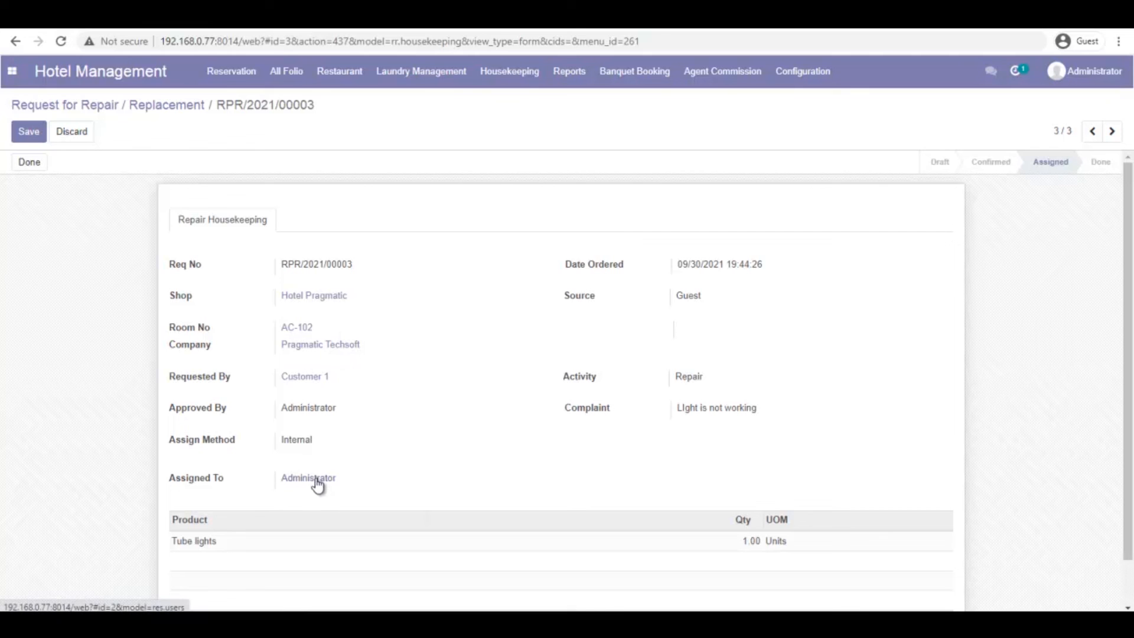
left_click(201, 544)
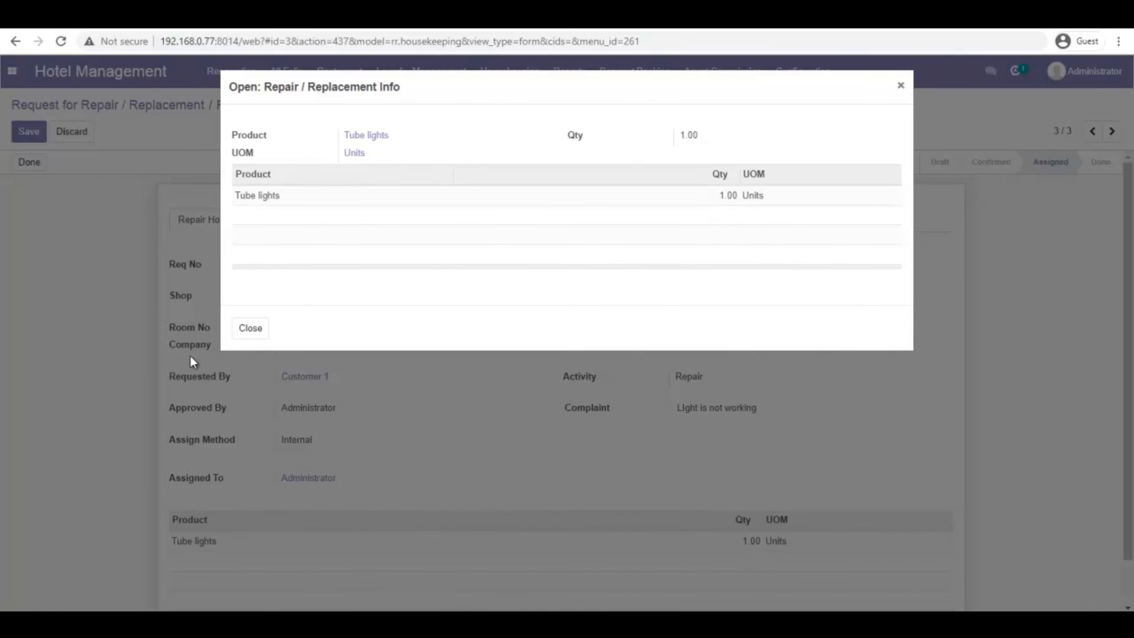
left_click(251, 329)
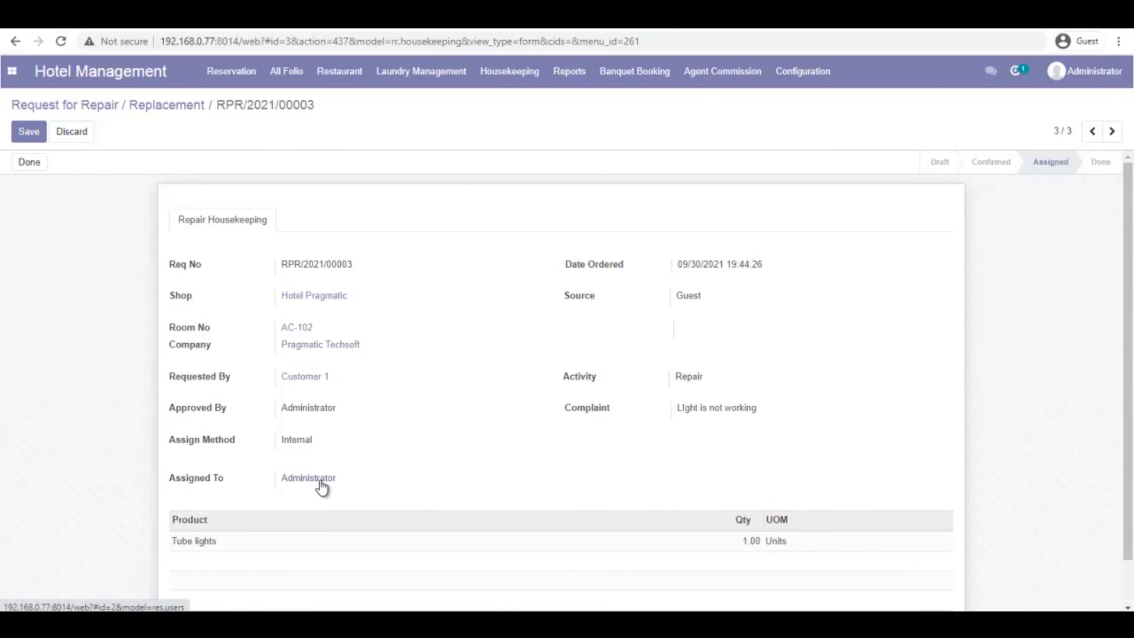
left_click(516, 75)
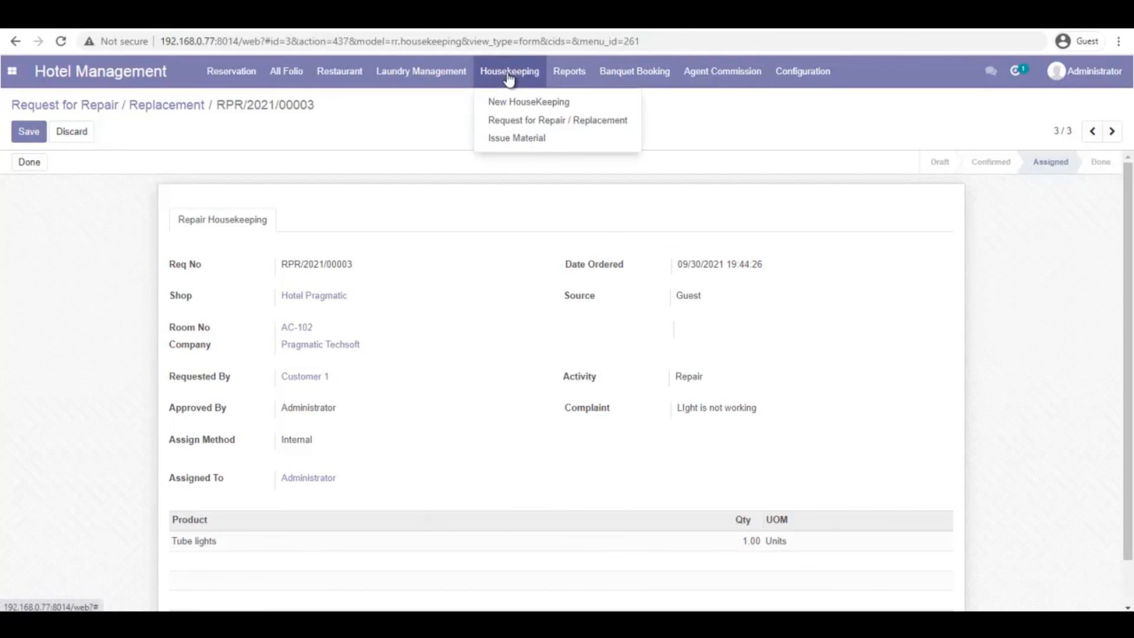
Create a material issue linked to RPR/2021/00003 with the Tube lights line, saved as ISS/000001
left_click(520, 139)
left_click(37, 131)
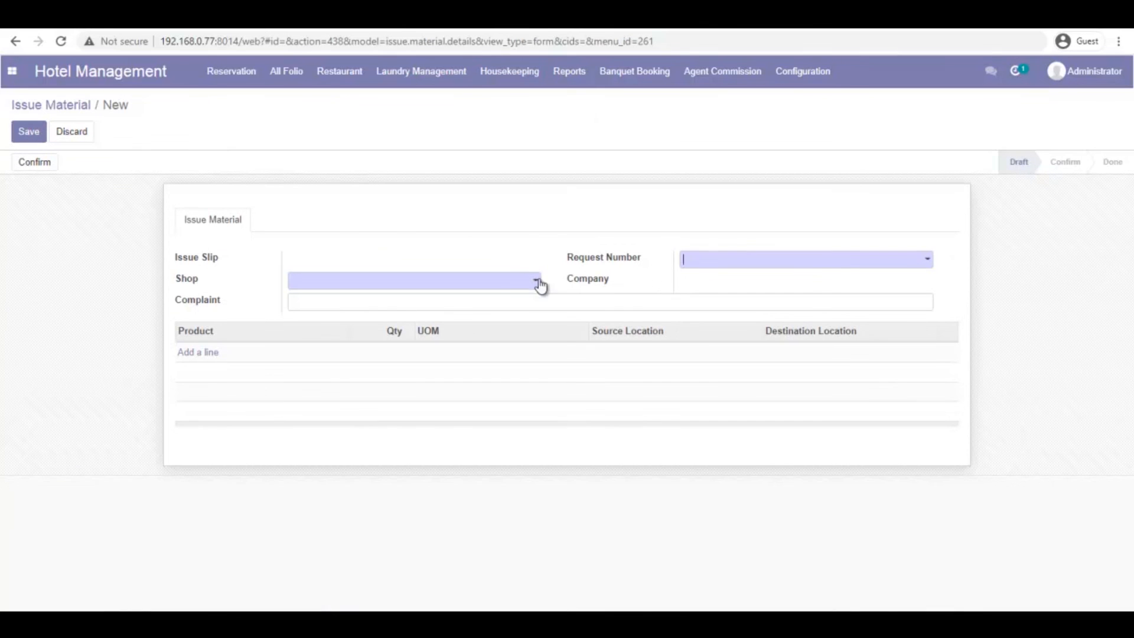
left_click(834, 265)
left_click(795, 319)
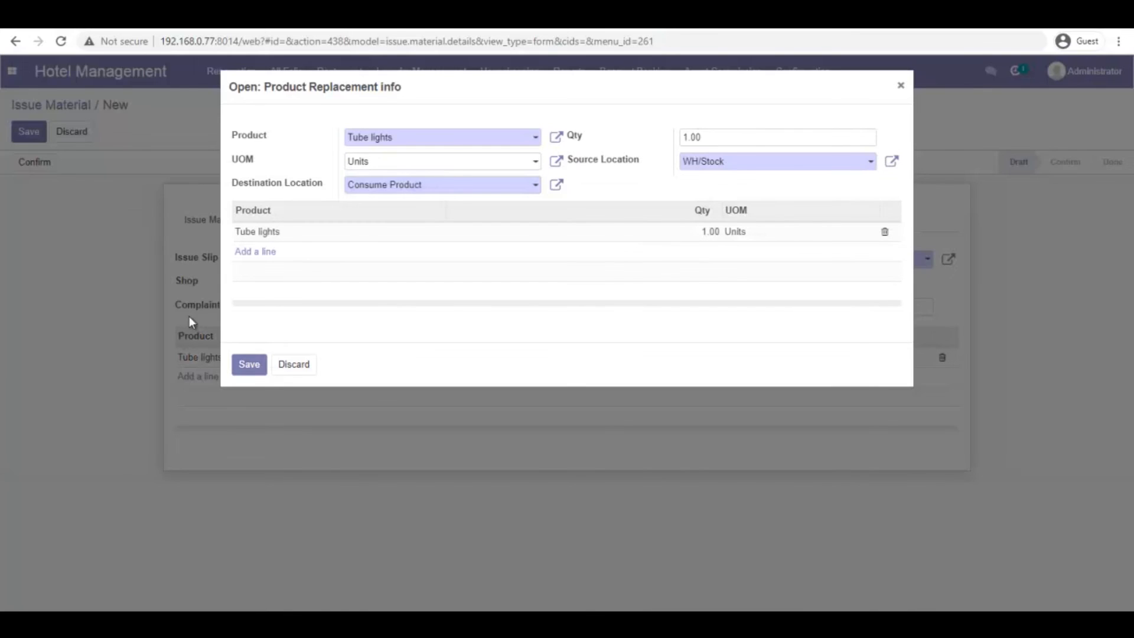
left_click(249, 364)
left_click(28, 132)
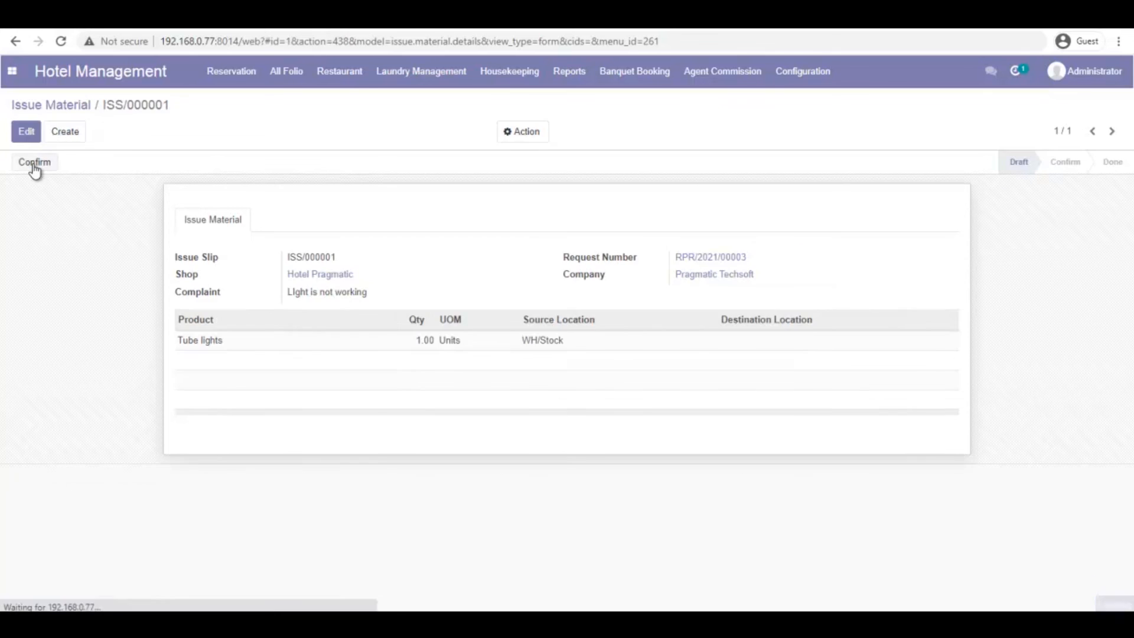
Confirm ISS/000001, dismiss the missing location warning, mark it Done, and return to the Issue Material list
left_click(34, 162)
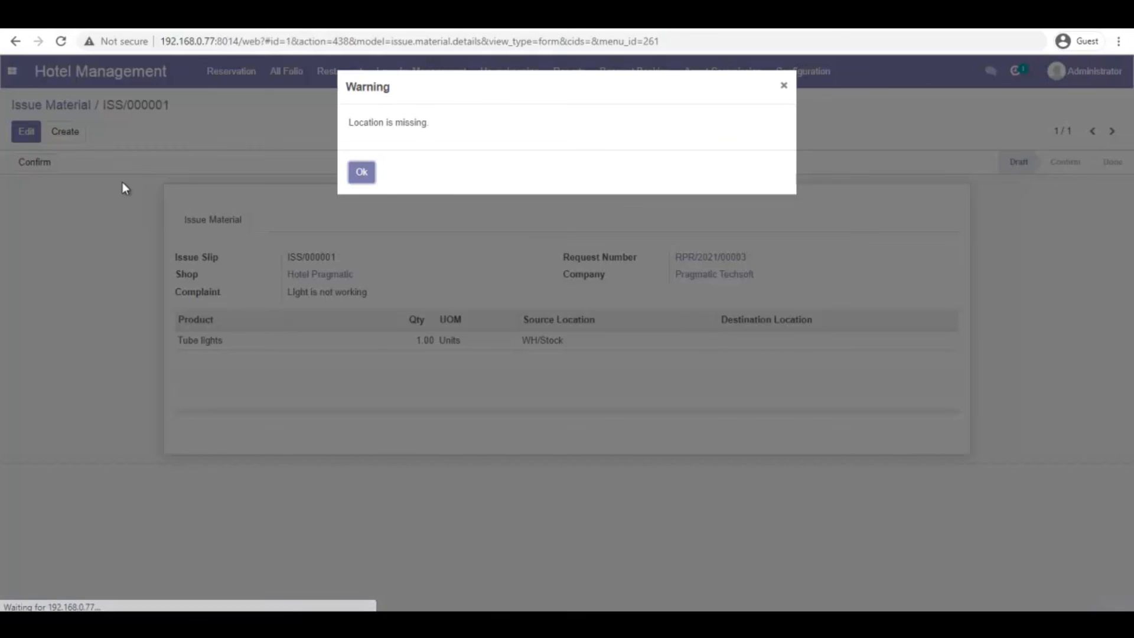
left_click(362, 172)
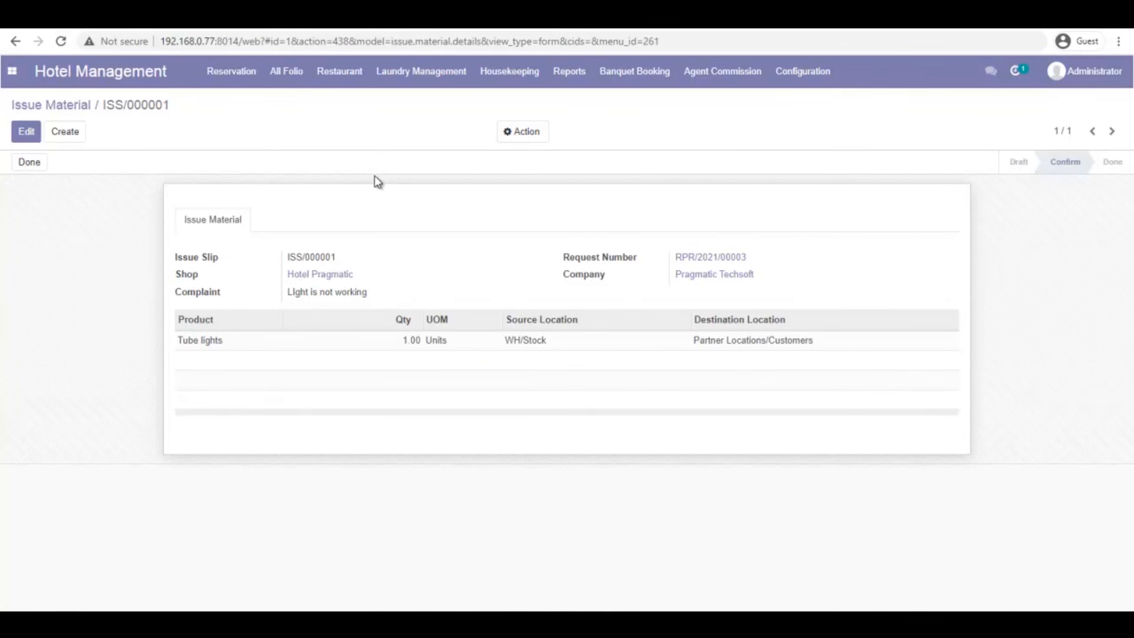
left_click(35, 164)
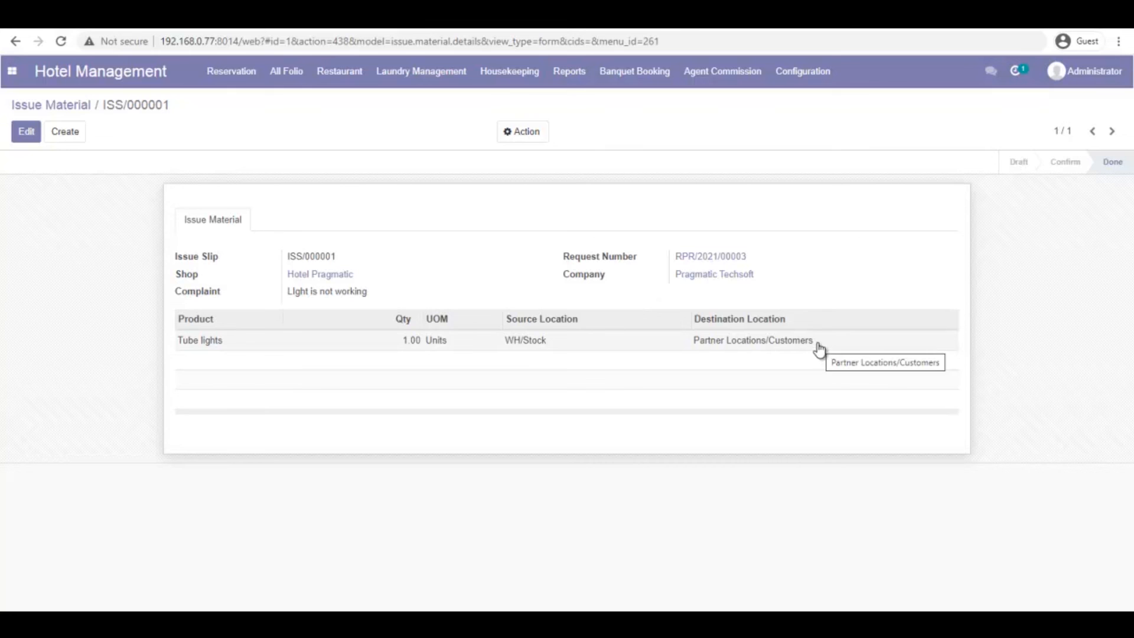
left_click(51, 105)
left_click(568, 75)
left_click(581, 71)
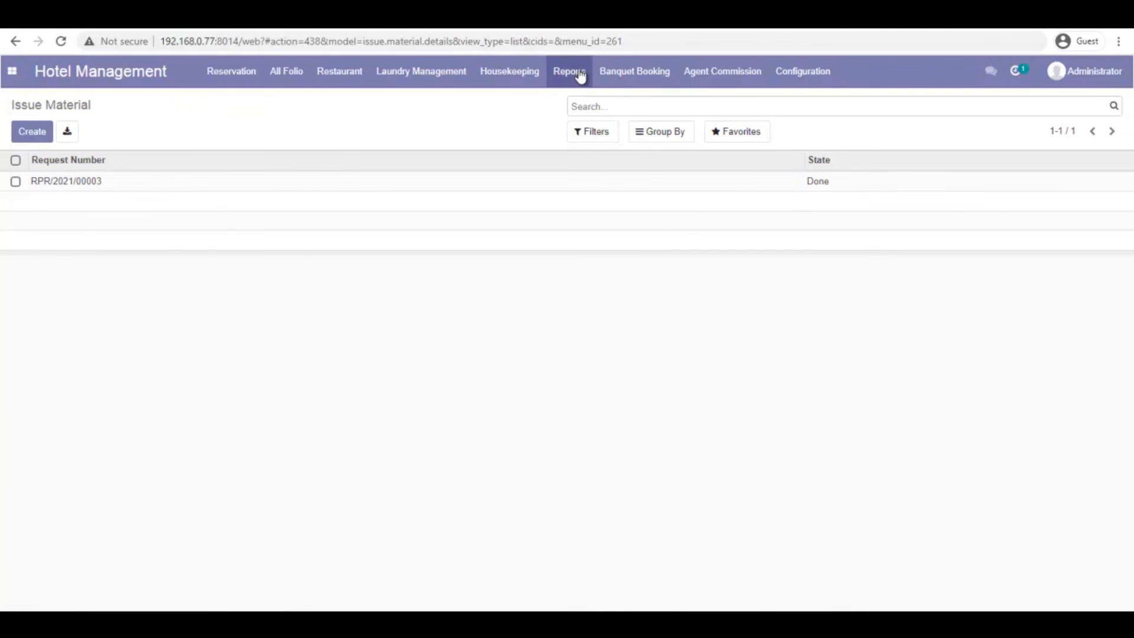
Print the Arrival/Departure Guest List as a PDF, then return to the agent commission invoices
left_click(582, 75)
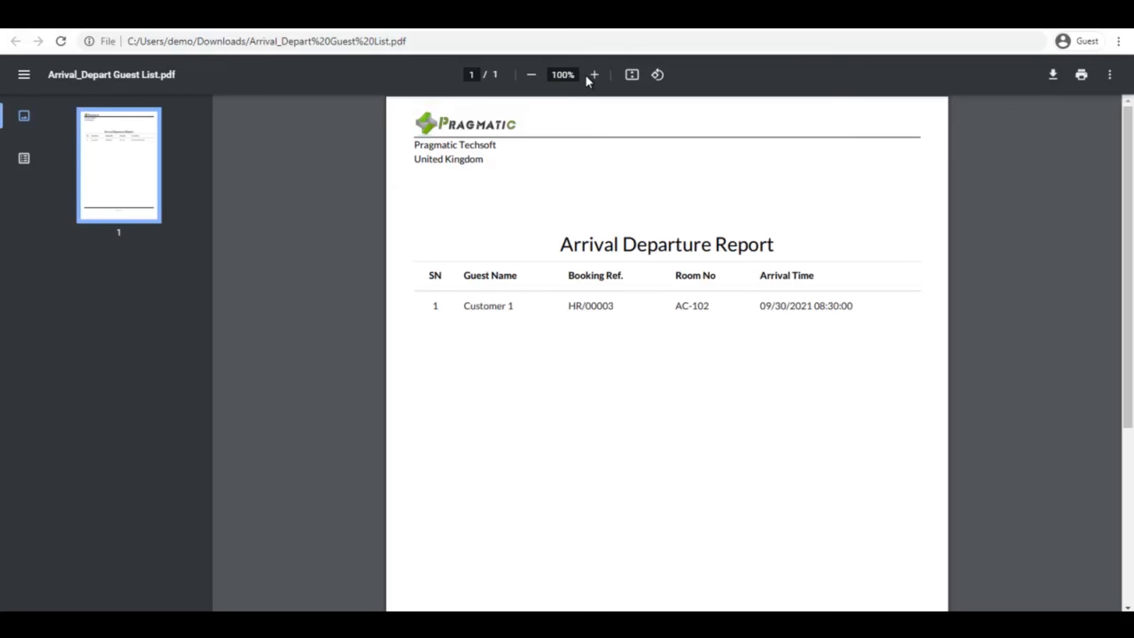
key("ctrl+w")
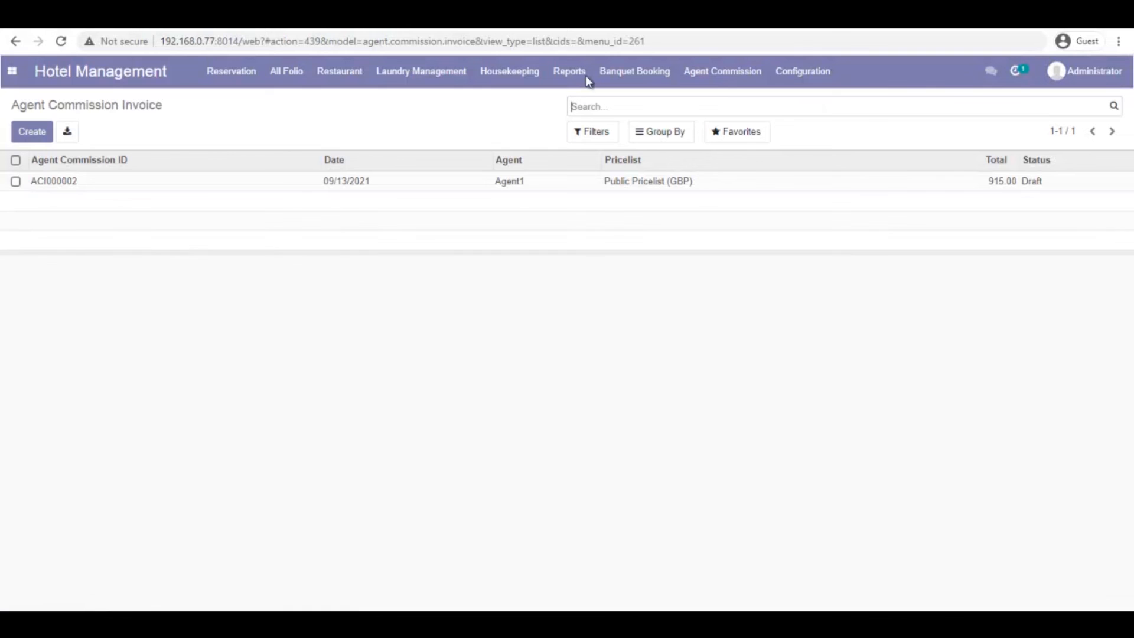
Create a commission invoice for Agent1 with expense account 751000 Commission expenses, save and confirm it
key("alt+c")
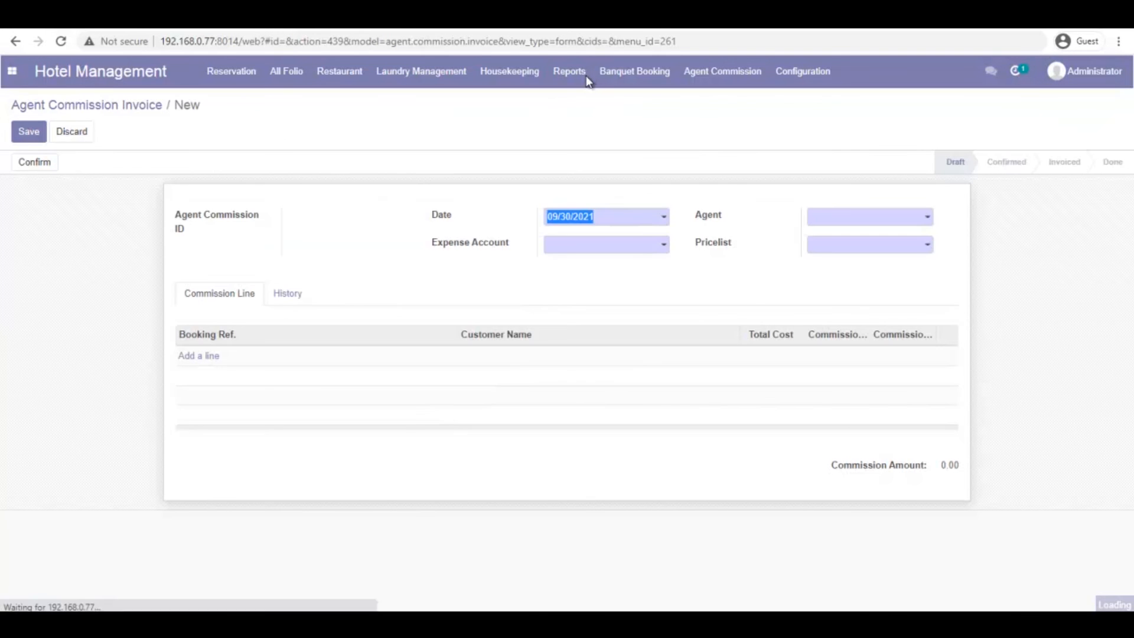
key("Tab")
key("Down")
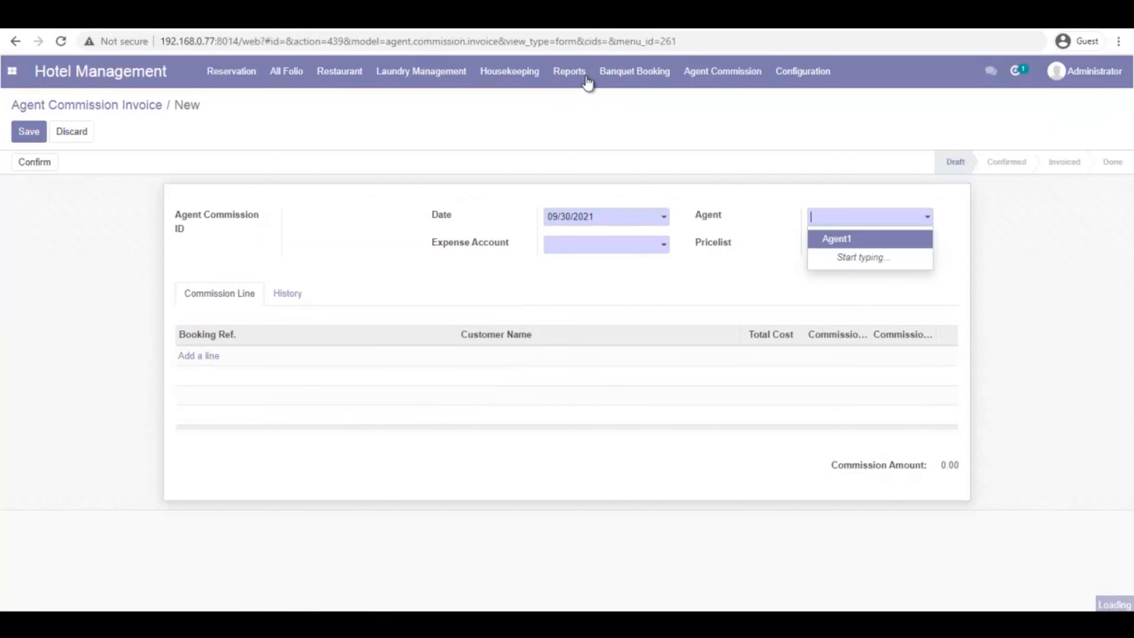
key("Return")
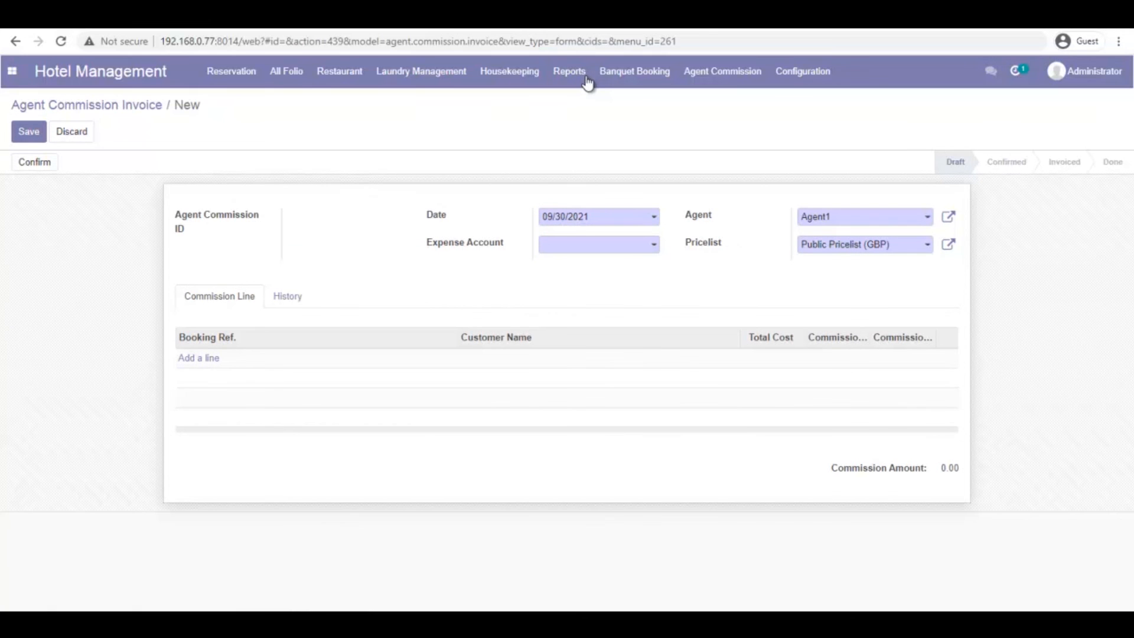
key("Down")
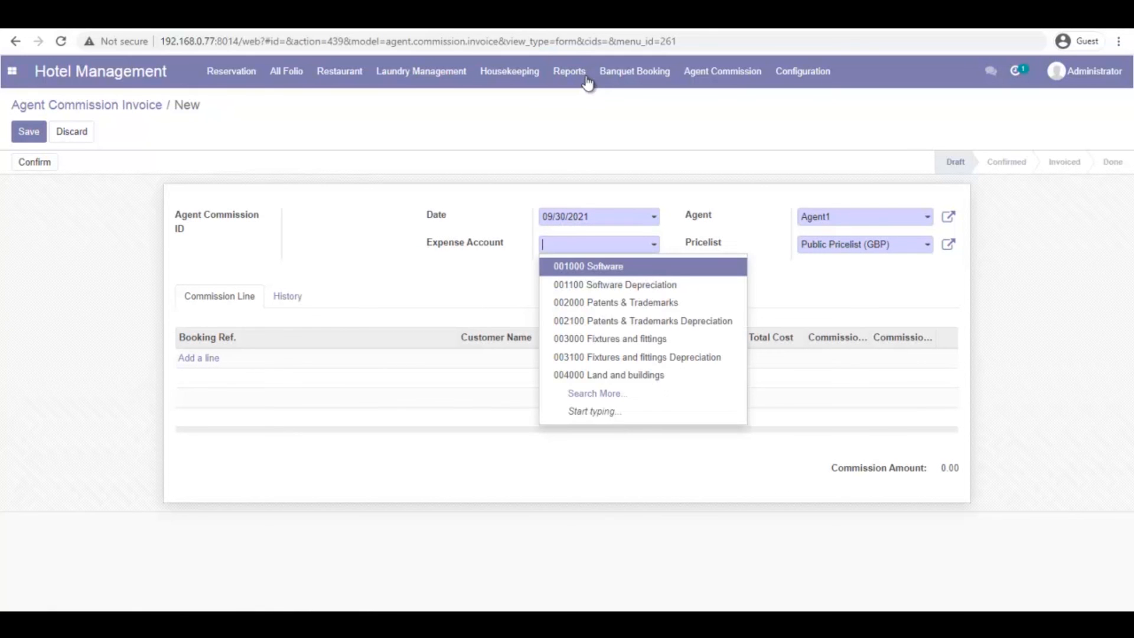
type("comm")
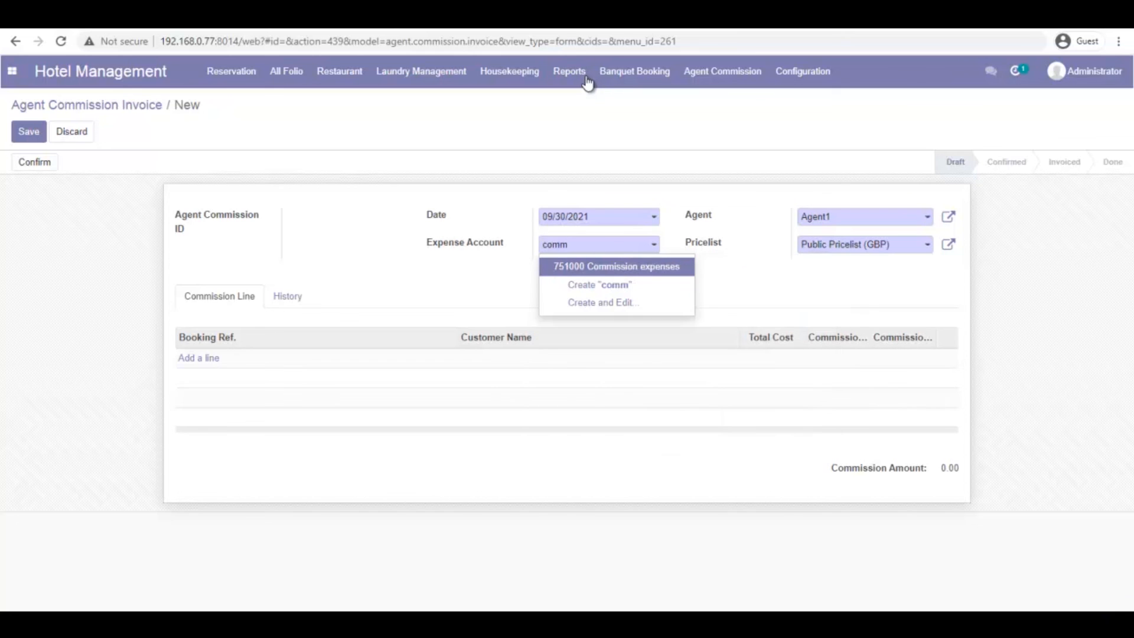
key("Return")
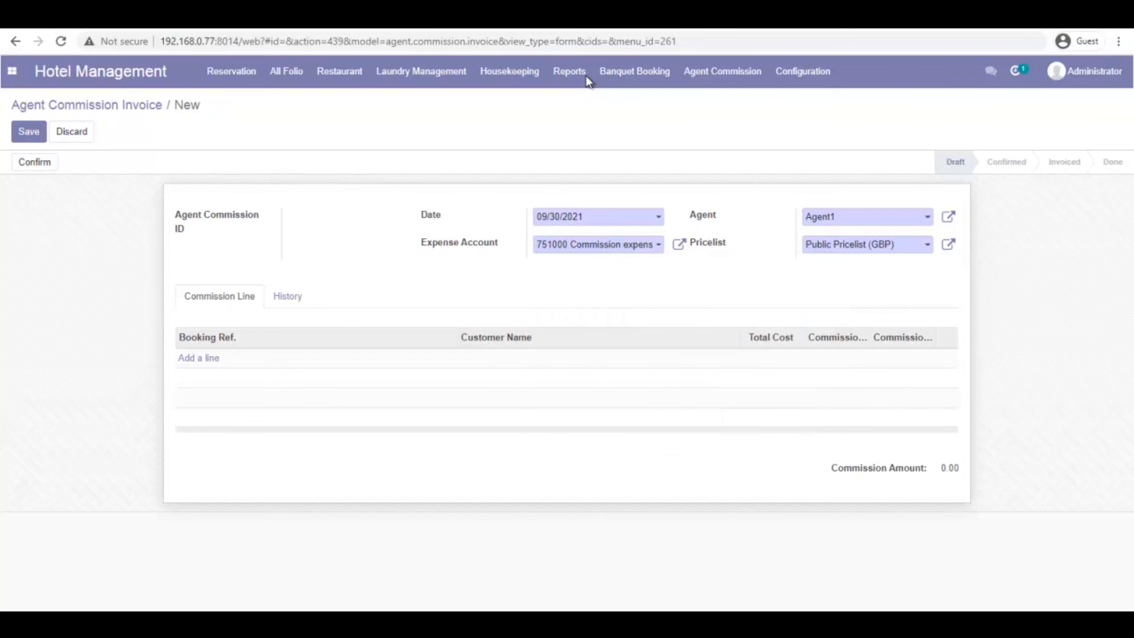
key("alt+s")
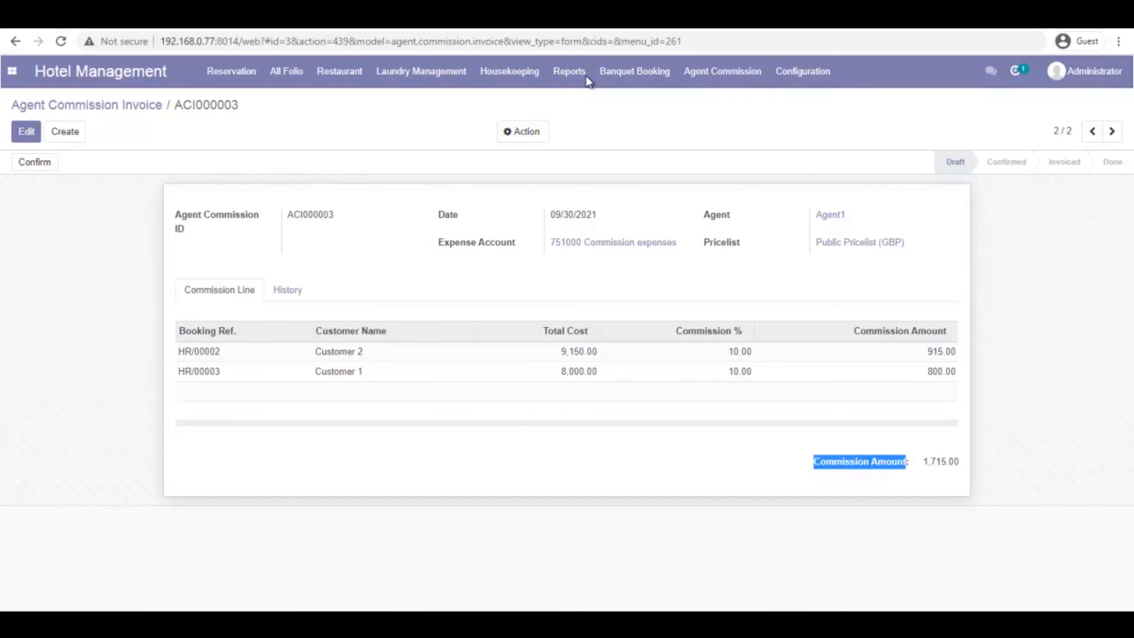
left_click(45, 160)
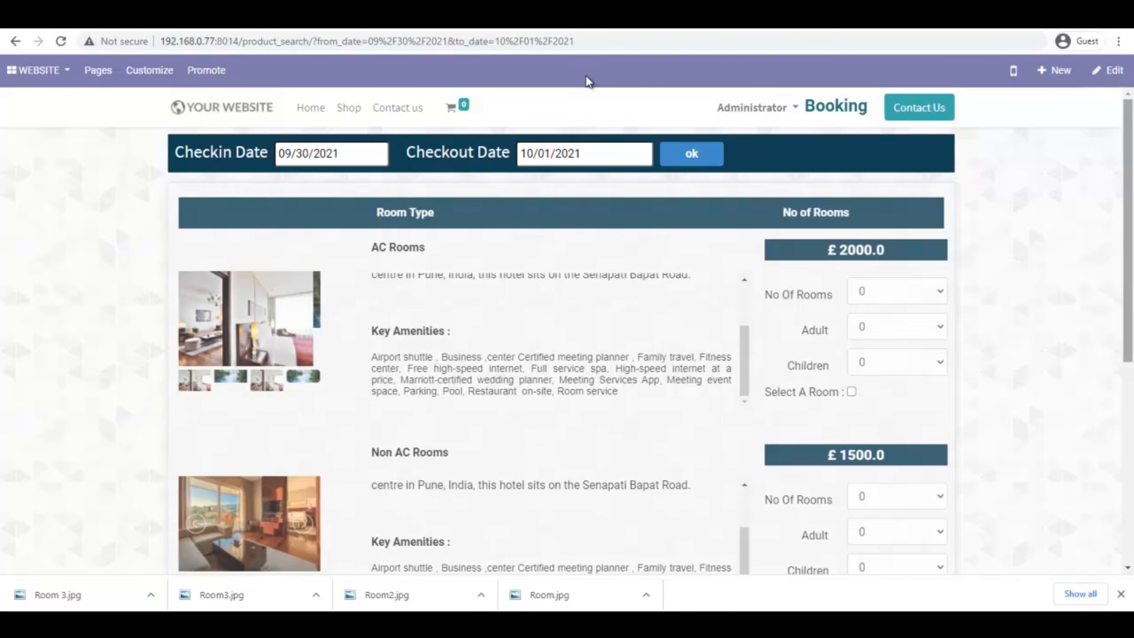
Set the AC Rooms booking to 1 room, leaving adult counts unchanged
scroll(587, 81, "down", 1)
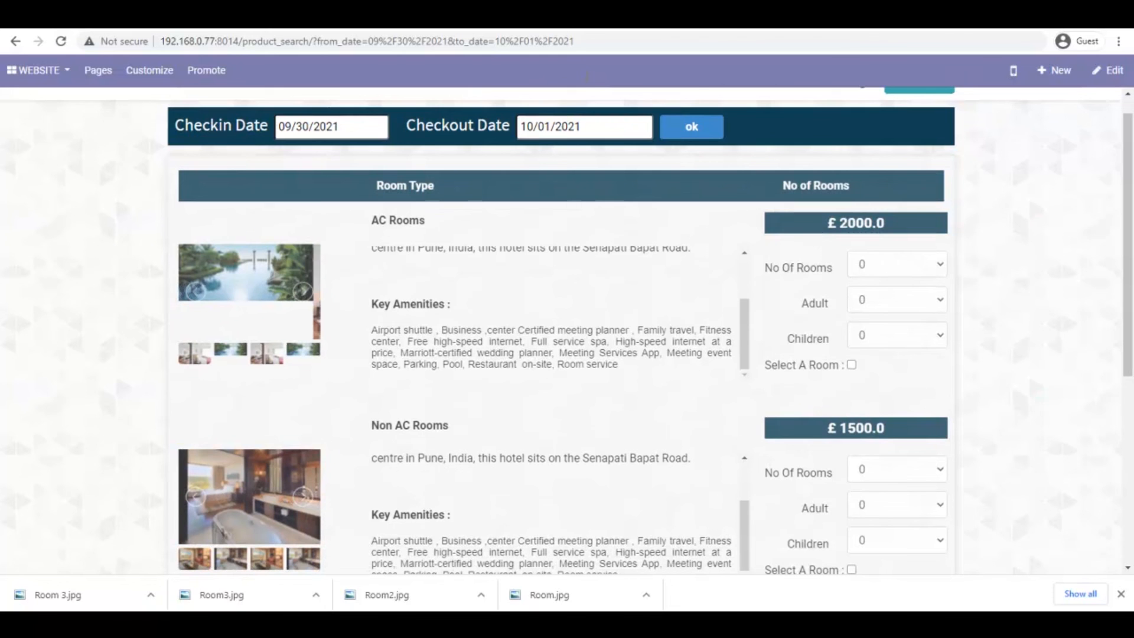
left_click(897, 264)
left_click(897, 300)
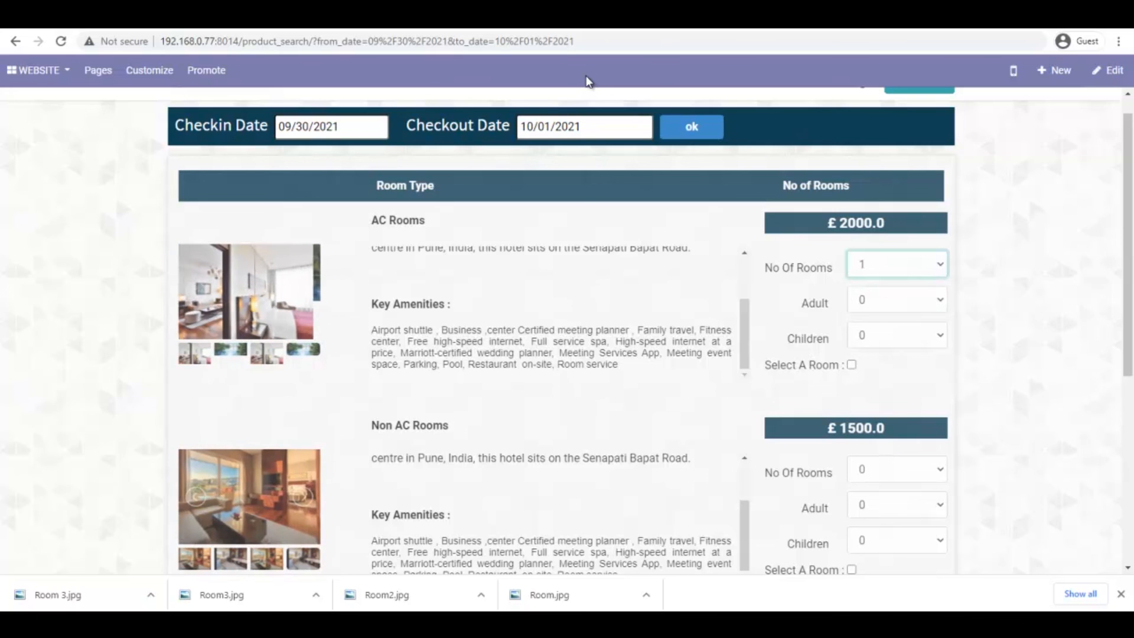
left_click(897, 300)
left_click(589, 83)
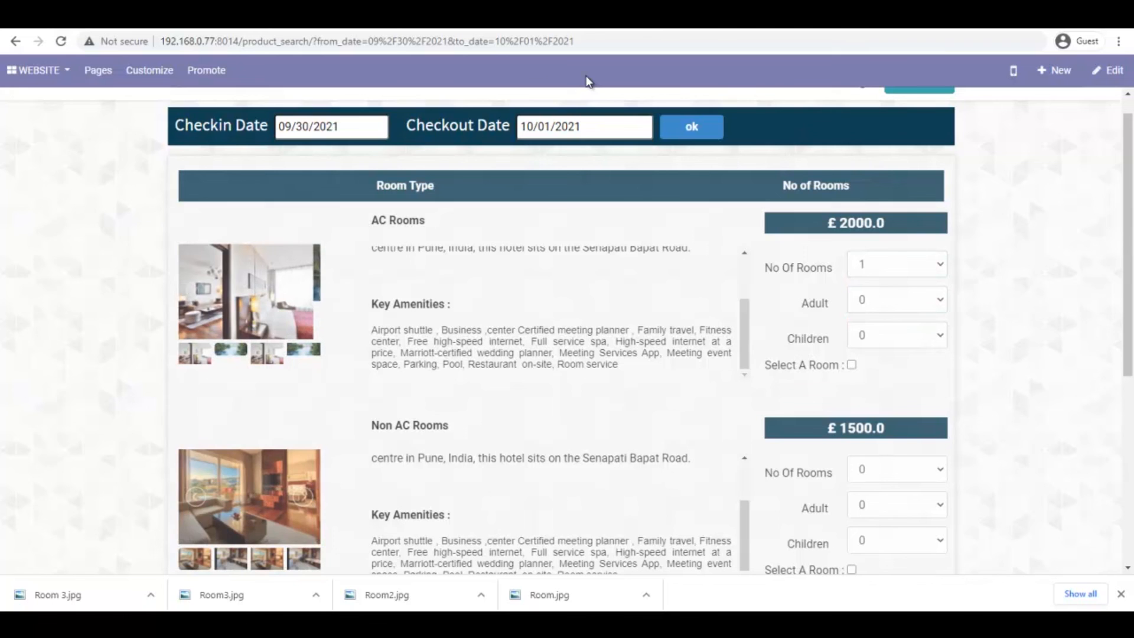
left_click(897, 506)
left_click(897, 505)
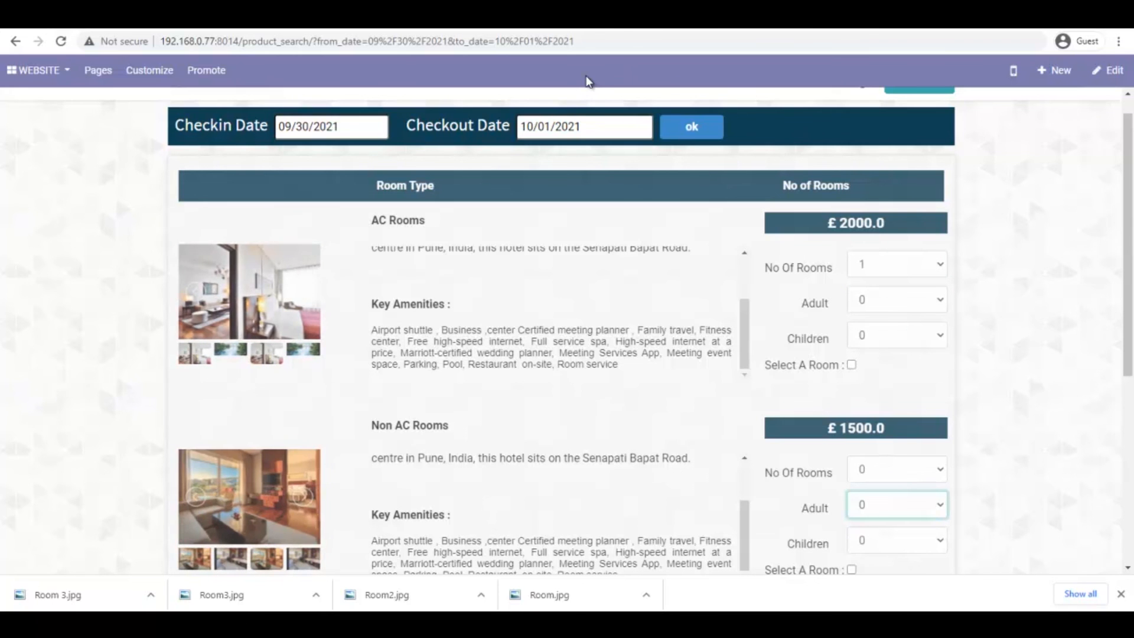
Submit the room selection and continue from the booking review to payment
scroll(589, 82, "down", 5)
left_click(834, 287)
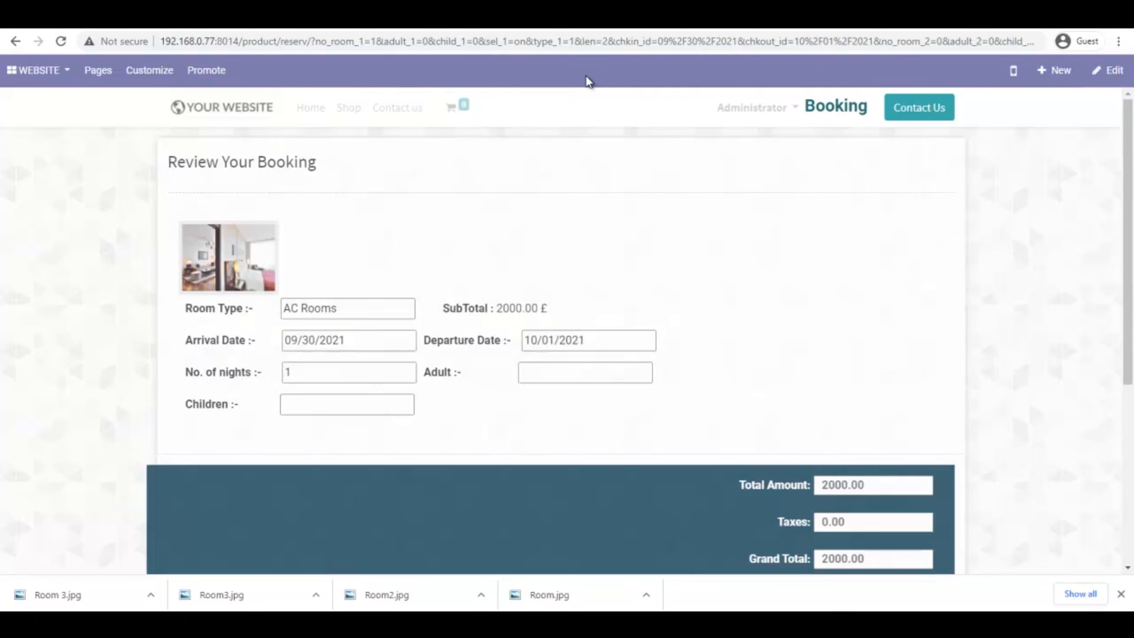
scroll(589, 82, "down", 3)
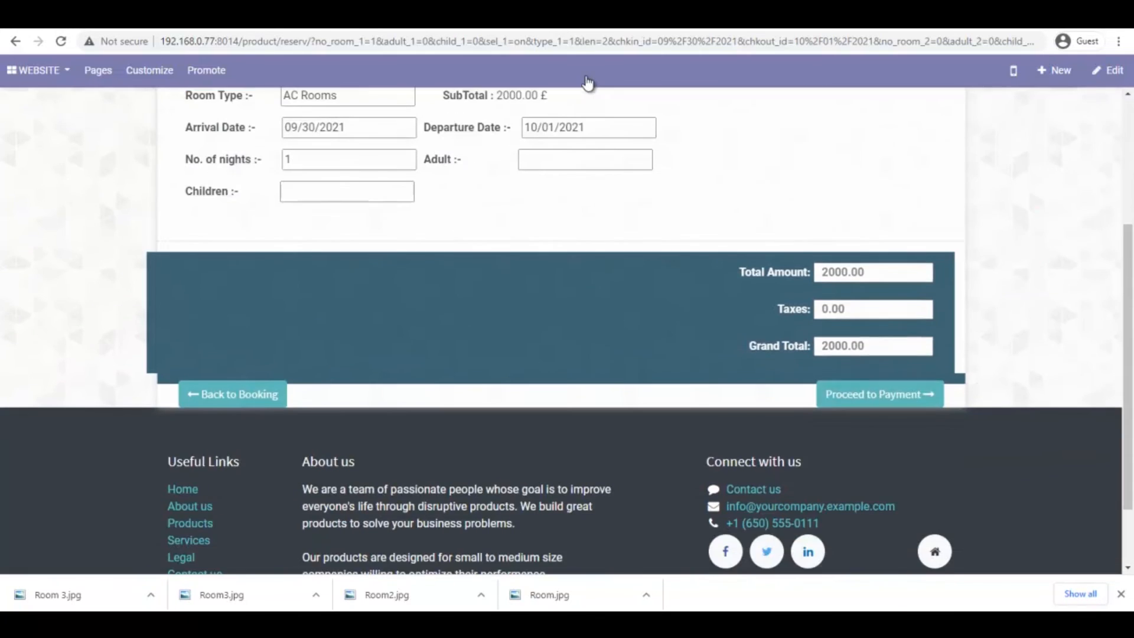
left_click(880, 394)
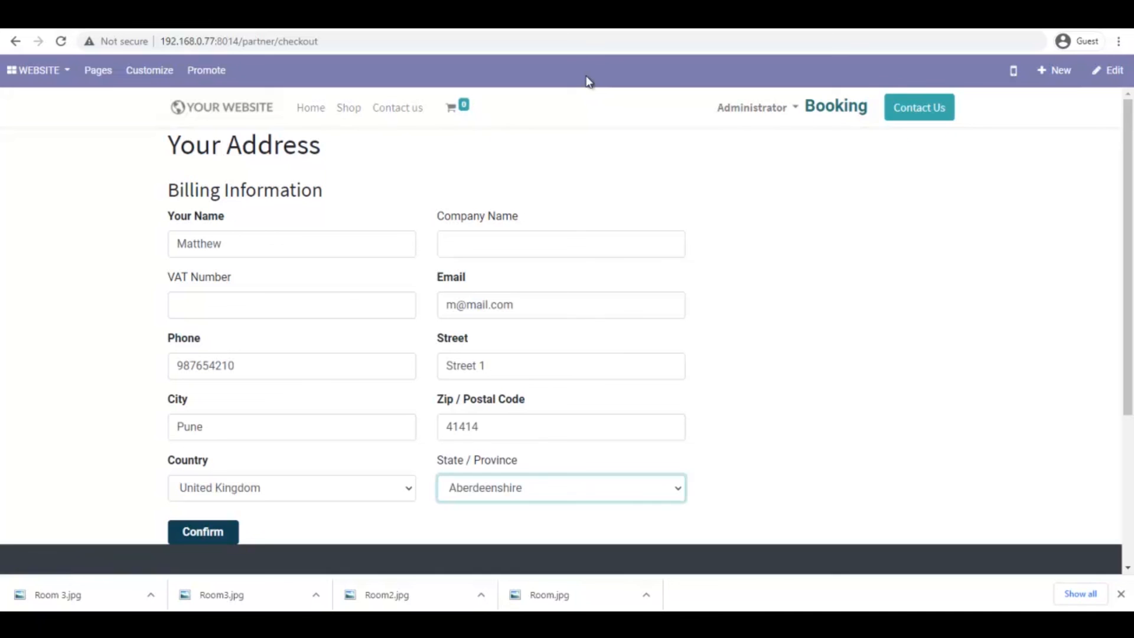
Submit the guest's billing details and pay the £4,000.00 AC-101 booking by wire transfer
key("Tab")
key("Return")
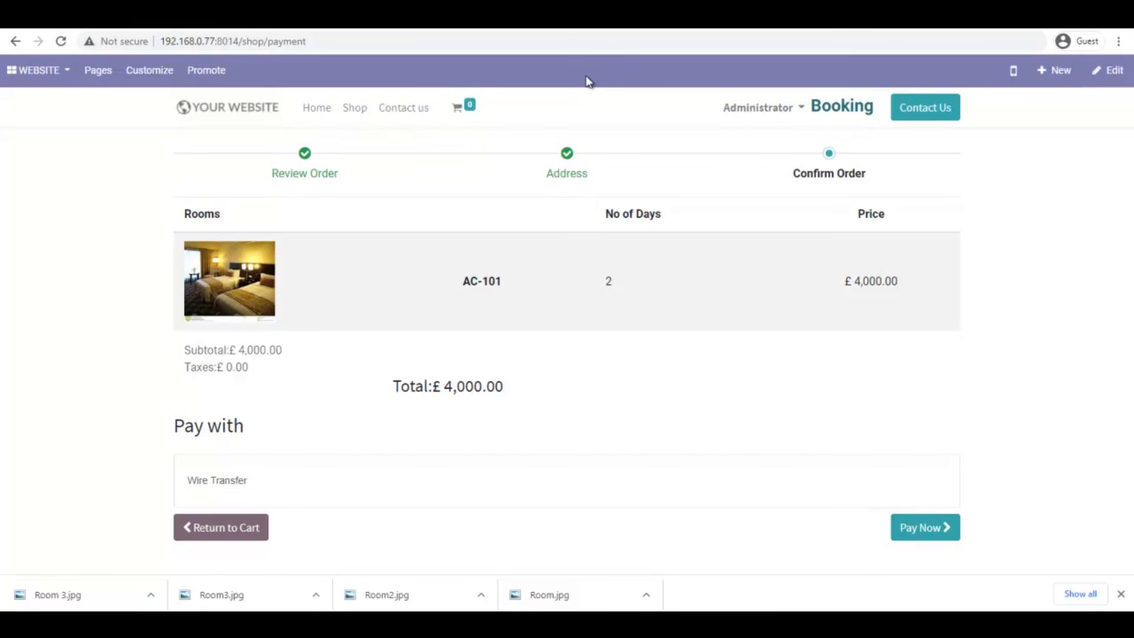
left_click(926, 528)
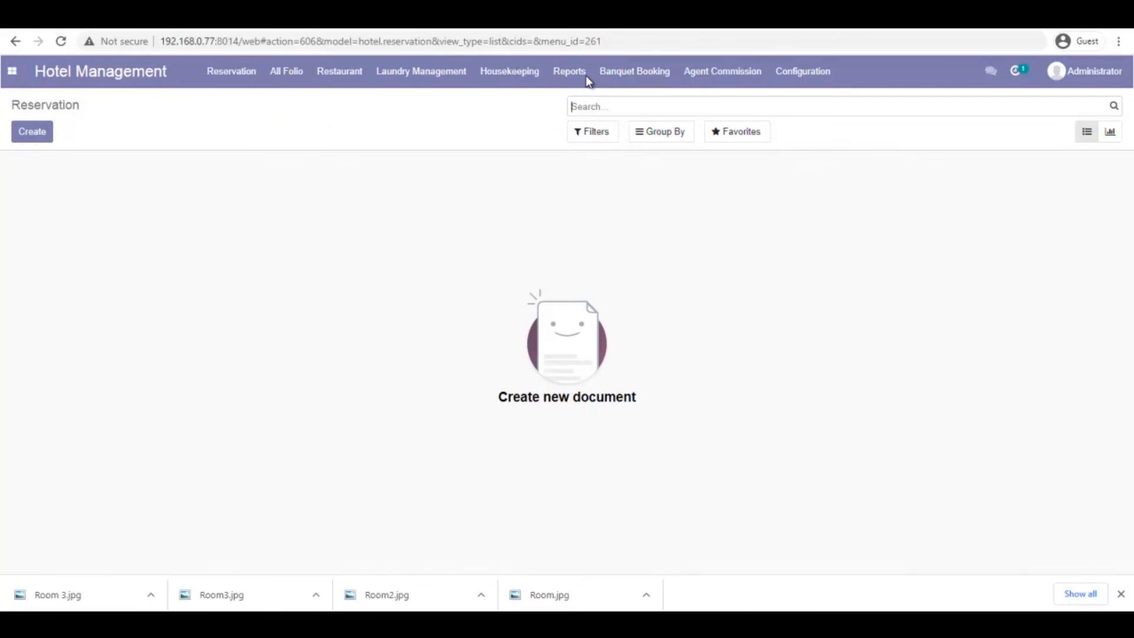
From All Confirm Reservation, open HR/00004 and review its Through Web source and room AC-101 details
left_click(231, 71)
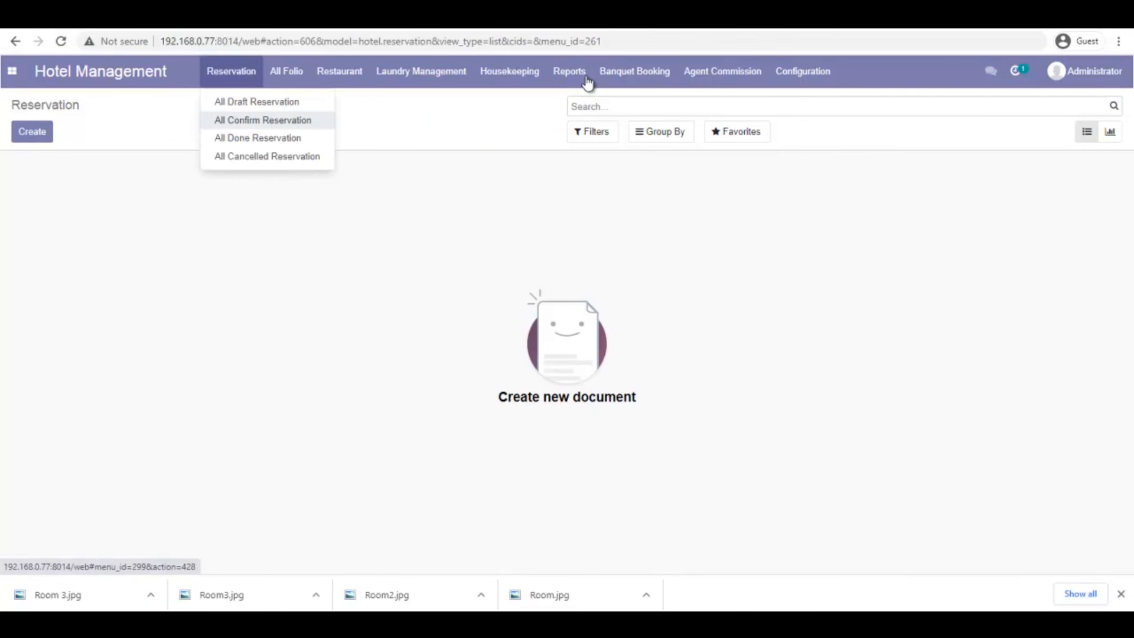
left_click(263, 120)
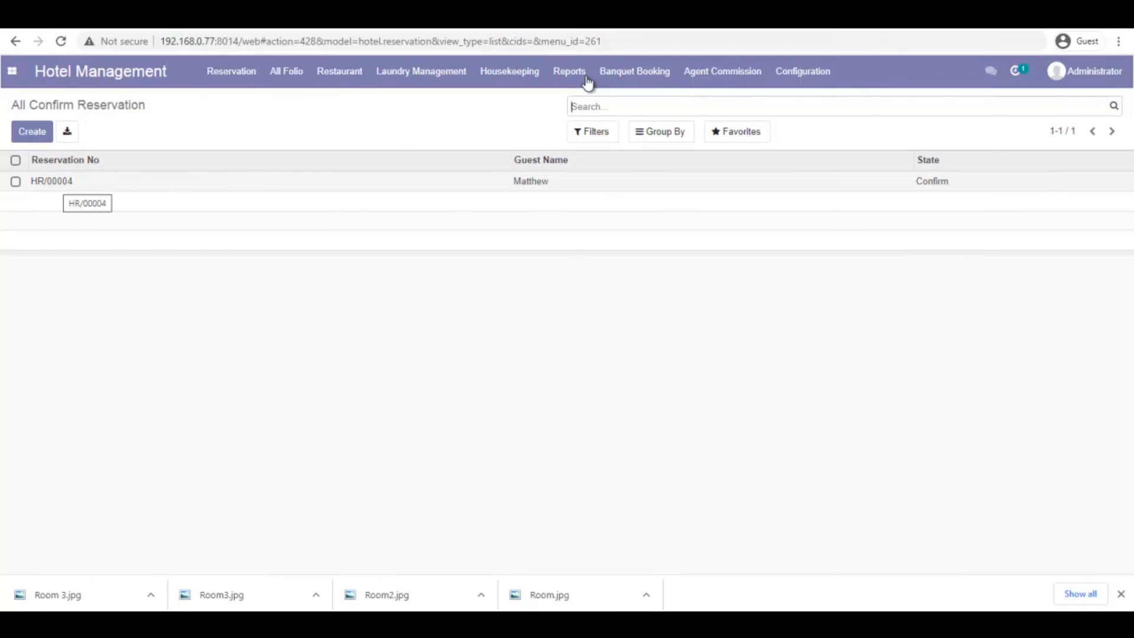
left_click(52, 180)
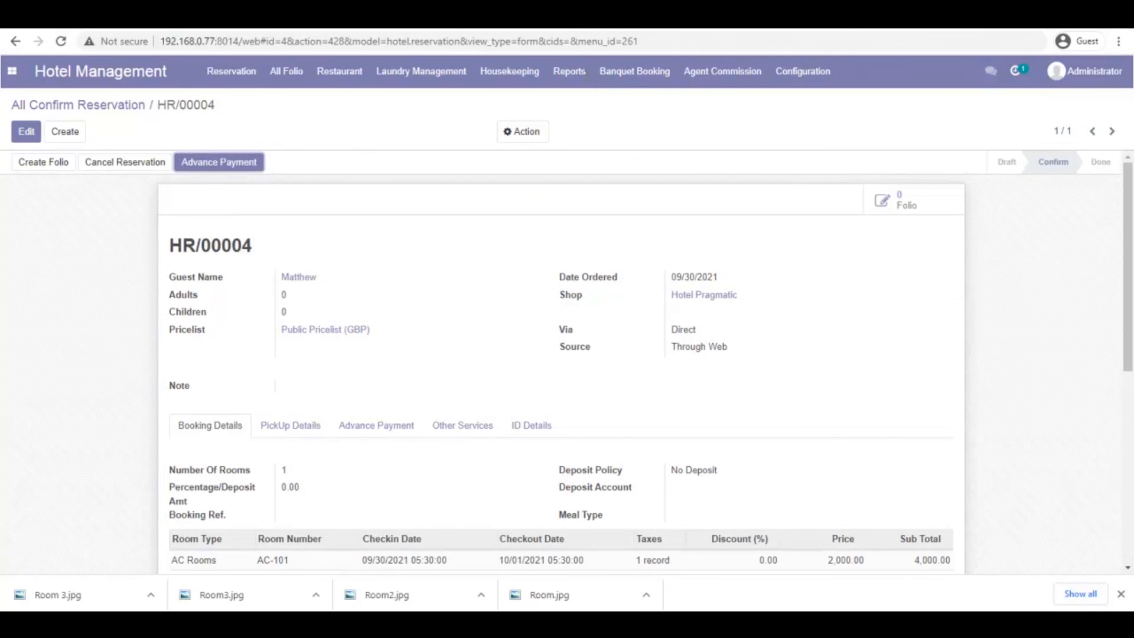
left_click_drag(685, 347, 728, 347)
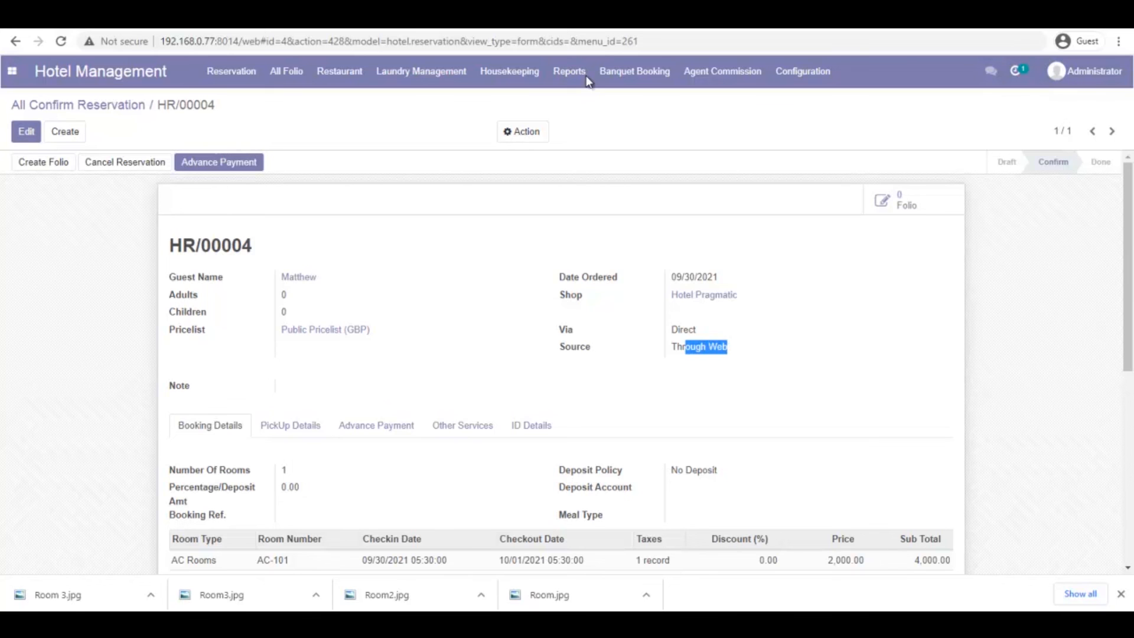
scroll(587, 81, "down", 1)
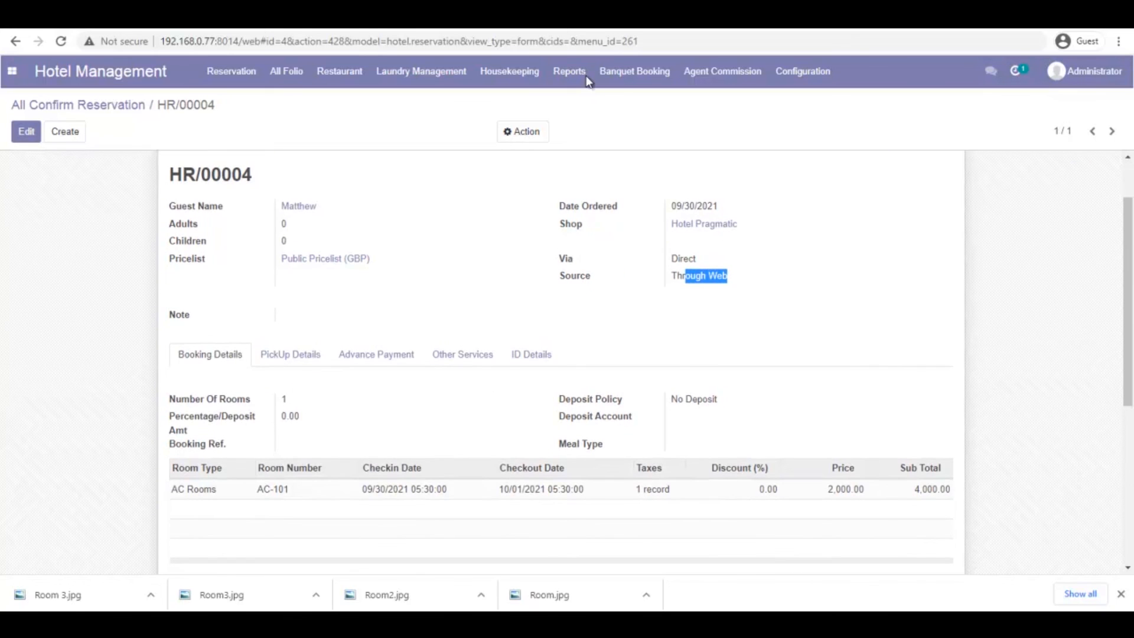
left_click(1121, 595)
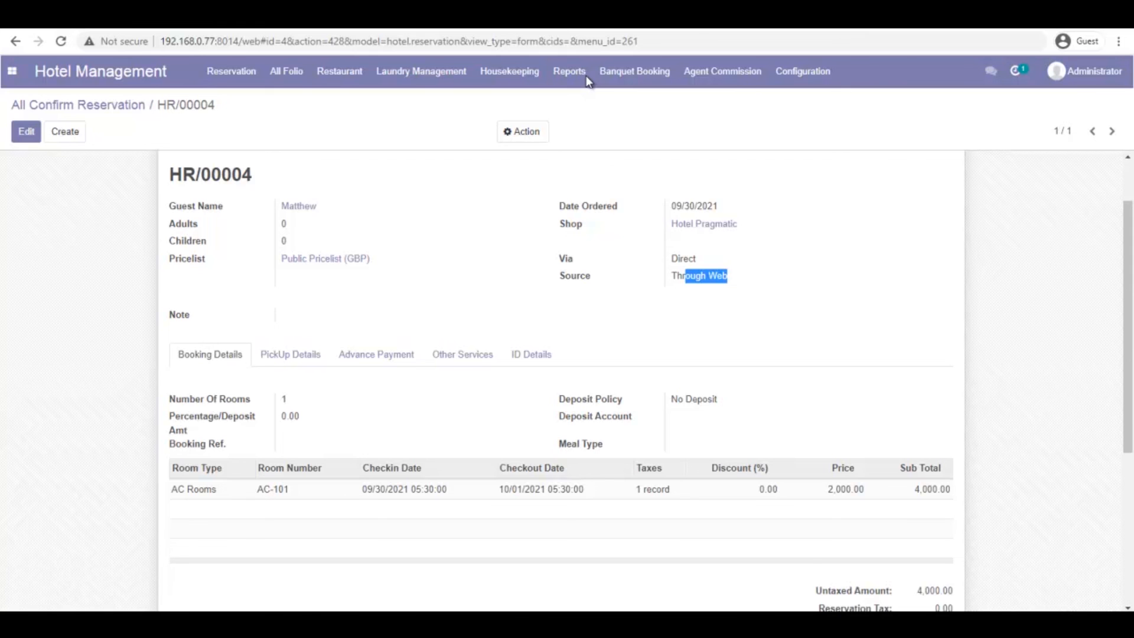
scroll(588, 81, "up", 1)
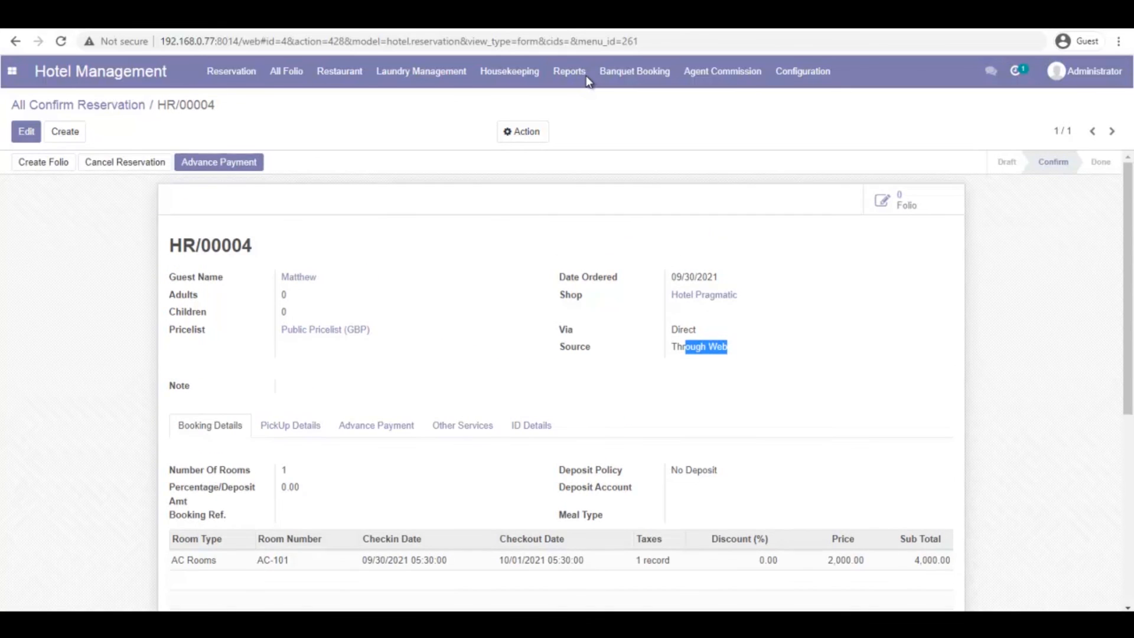